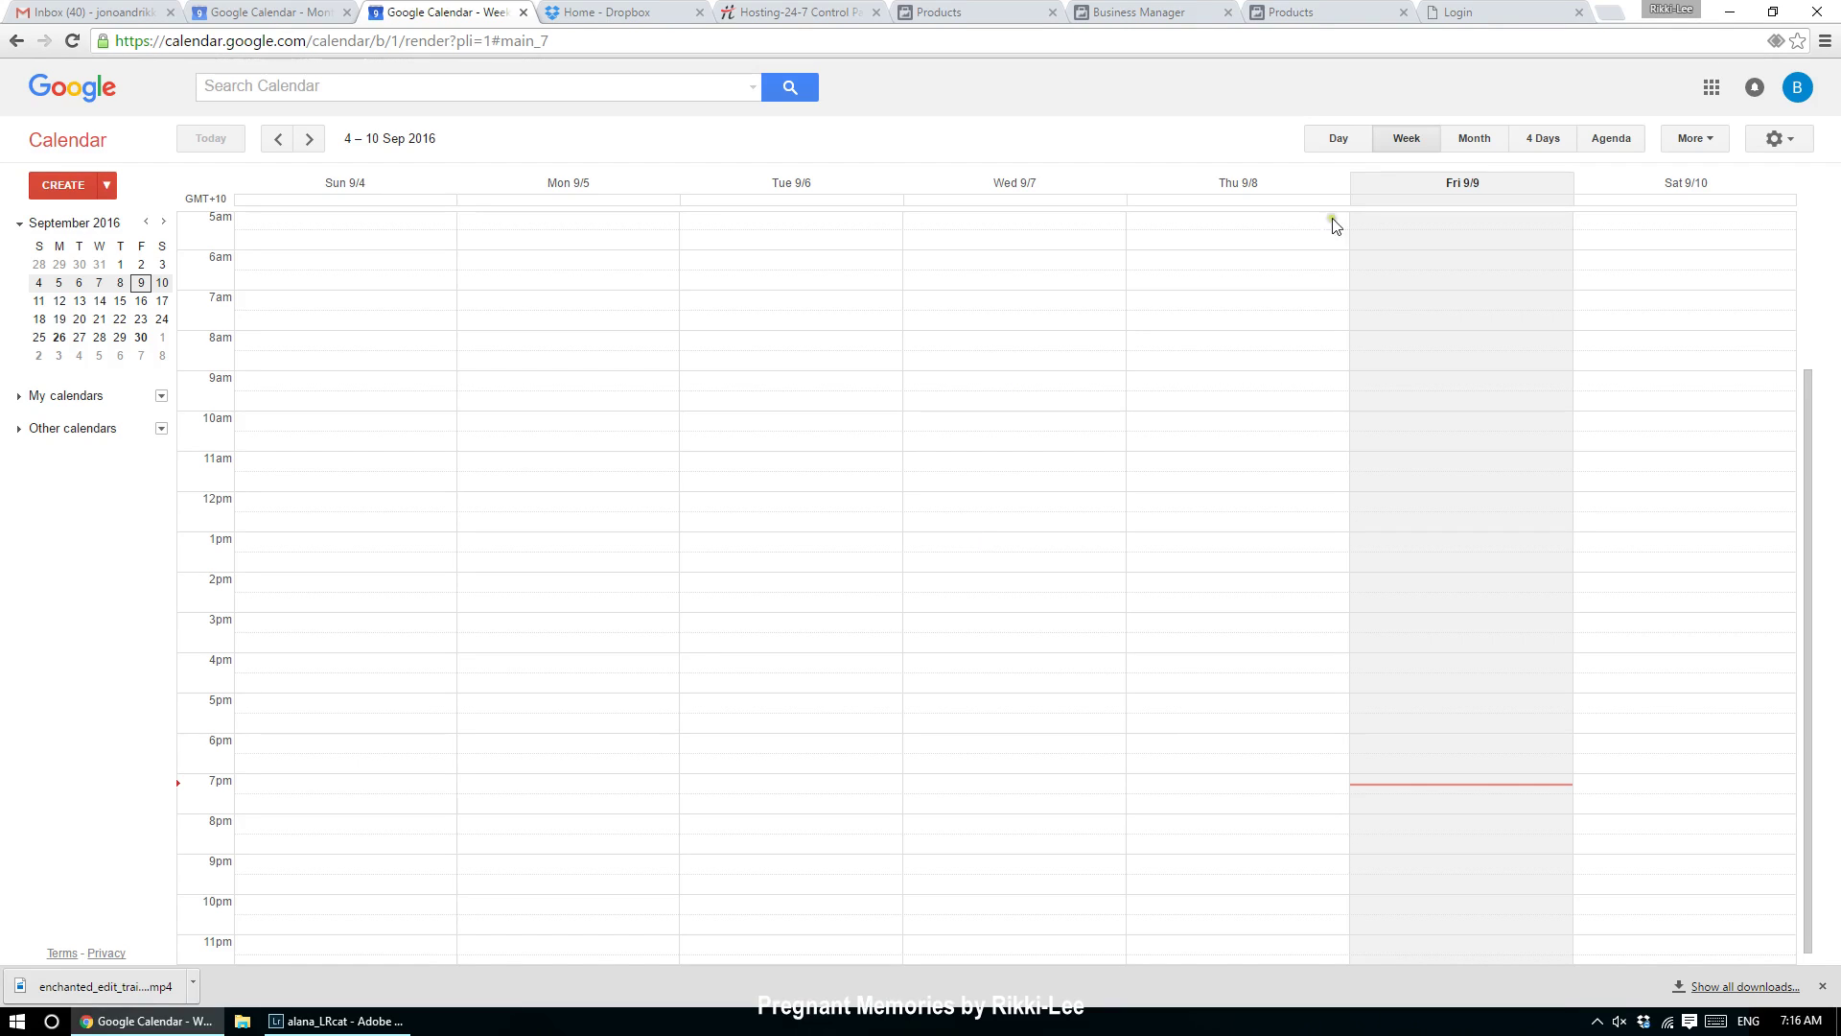
Step: Switch the calendar from the 4–10 Sep week to the full September 2016 month
{"action": "left_click", "coordinate": [1472, 140]}
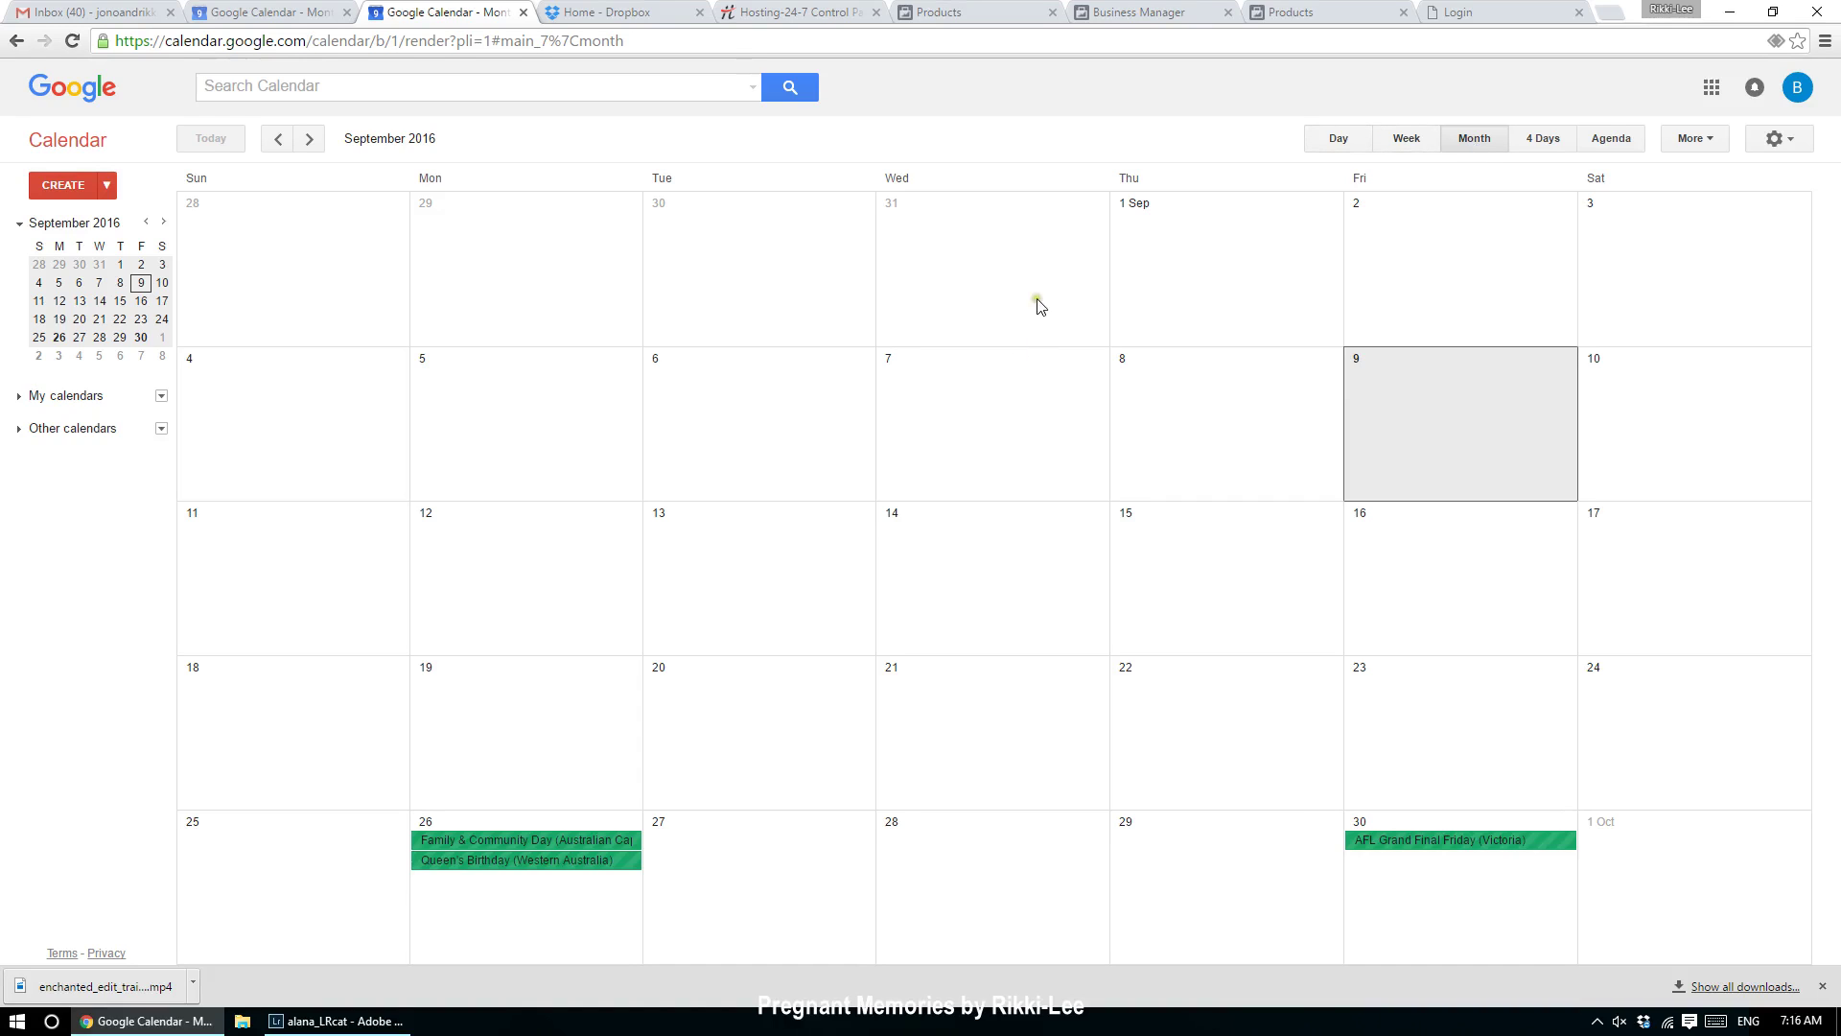
Step: Add the client's due-date event on Tuesday 20 September
{"action": "left_click", "coordinate": [747, 778]}
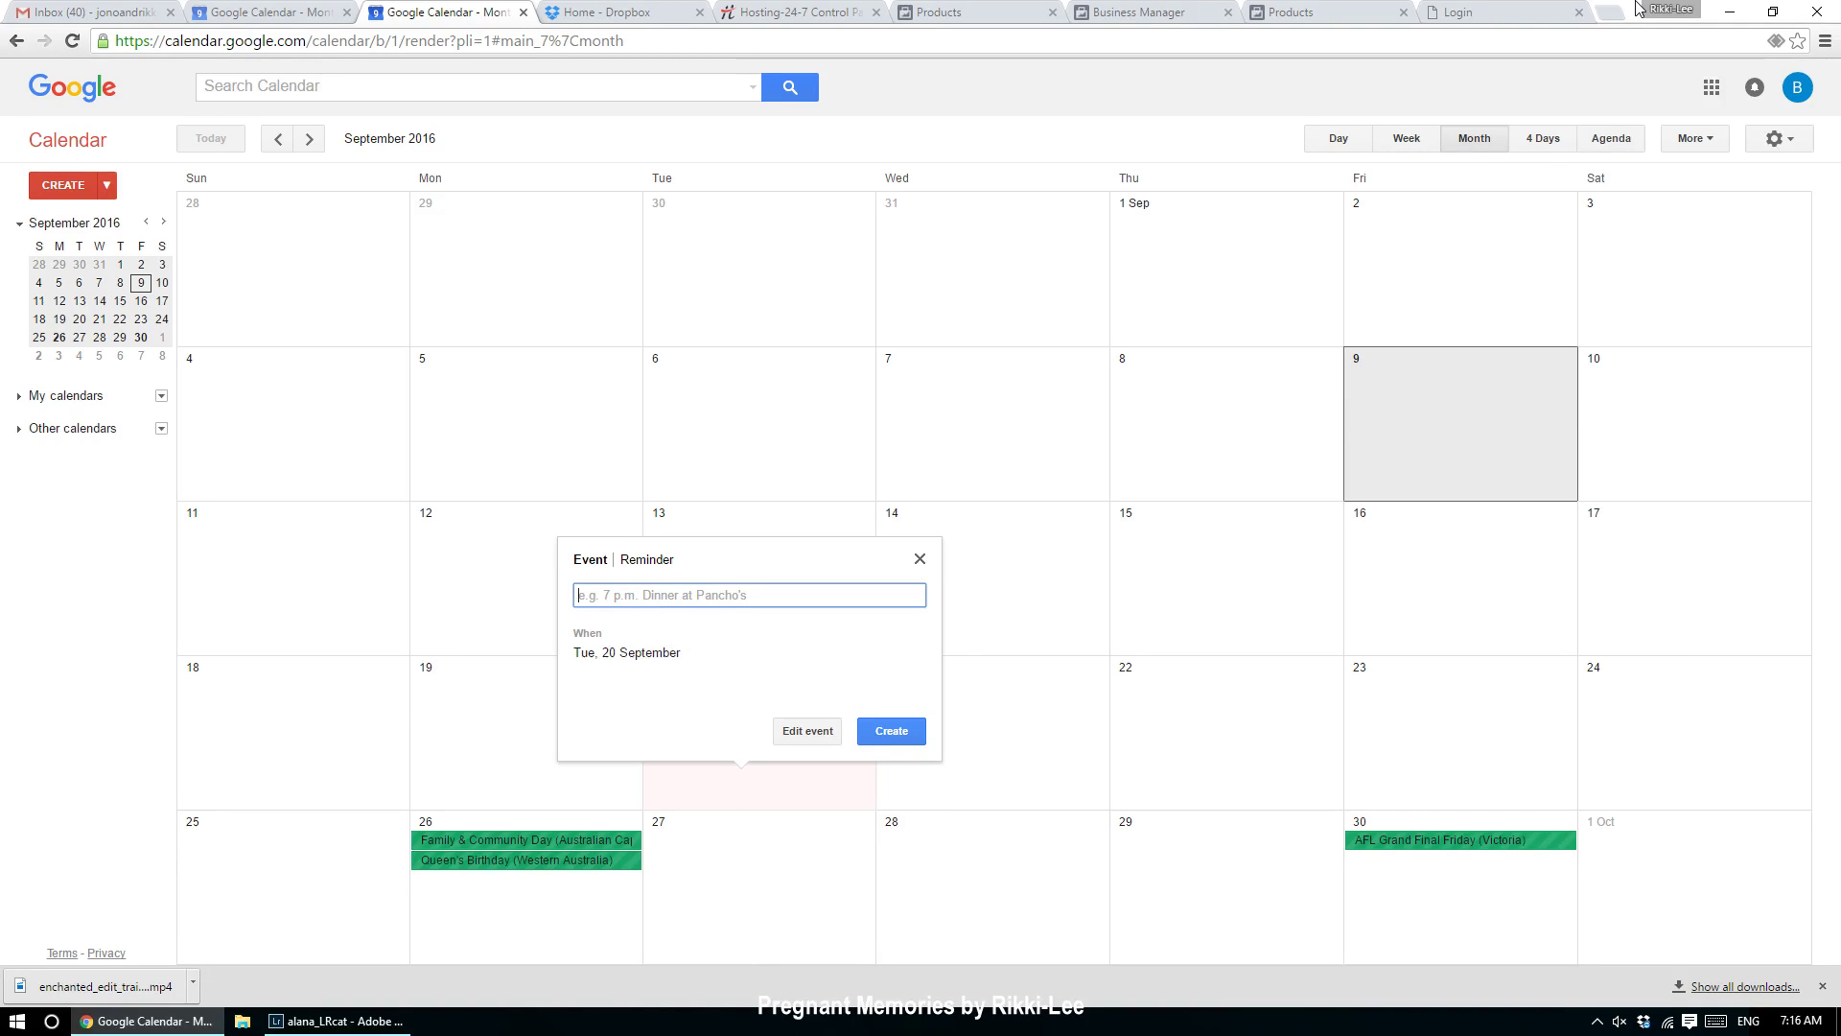
{"action": "type", "text": "Claire Due"}
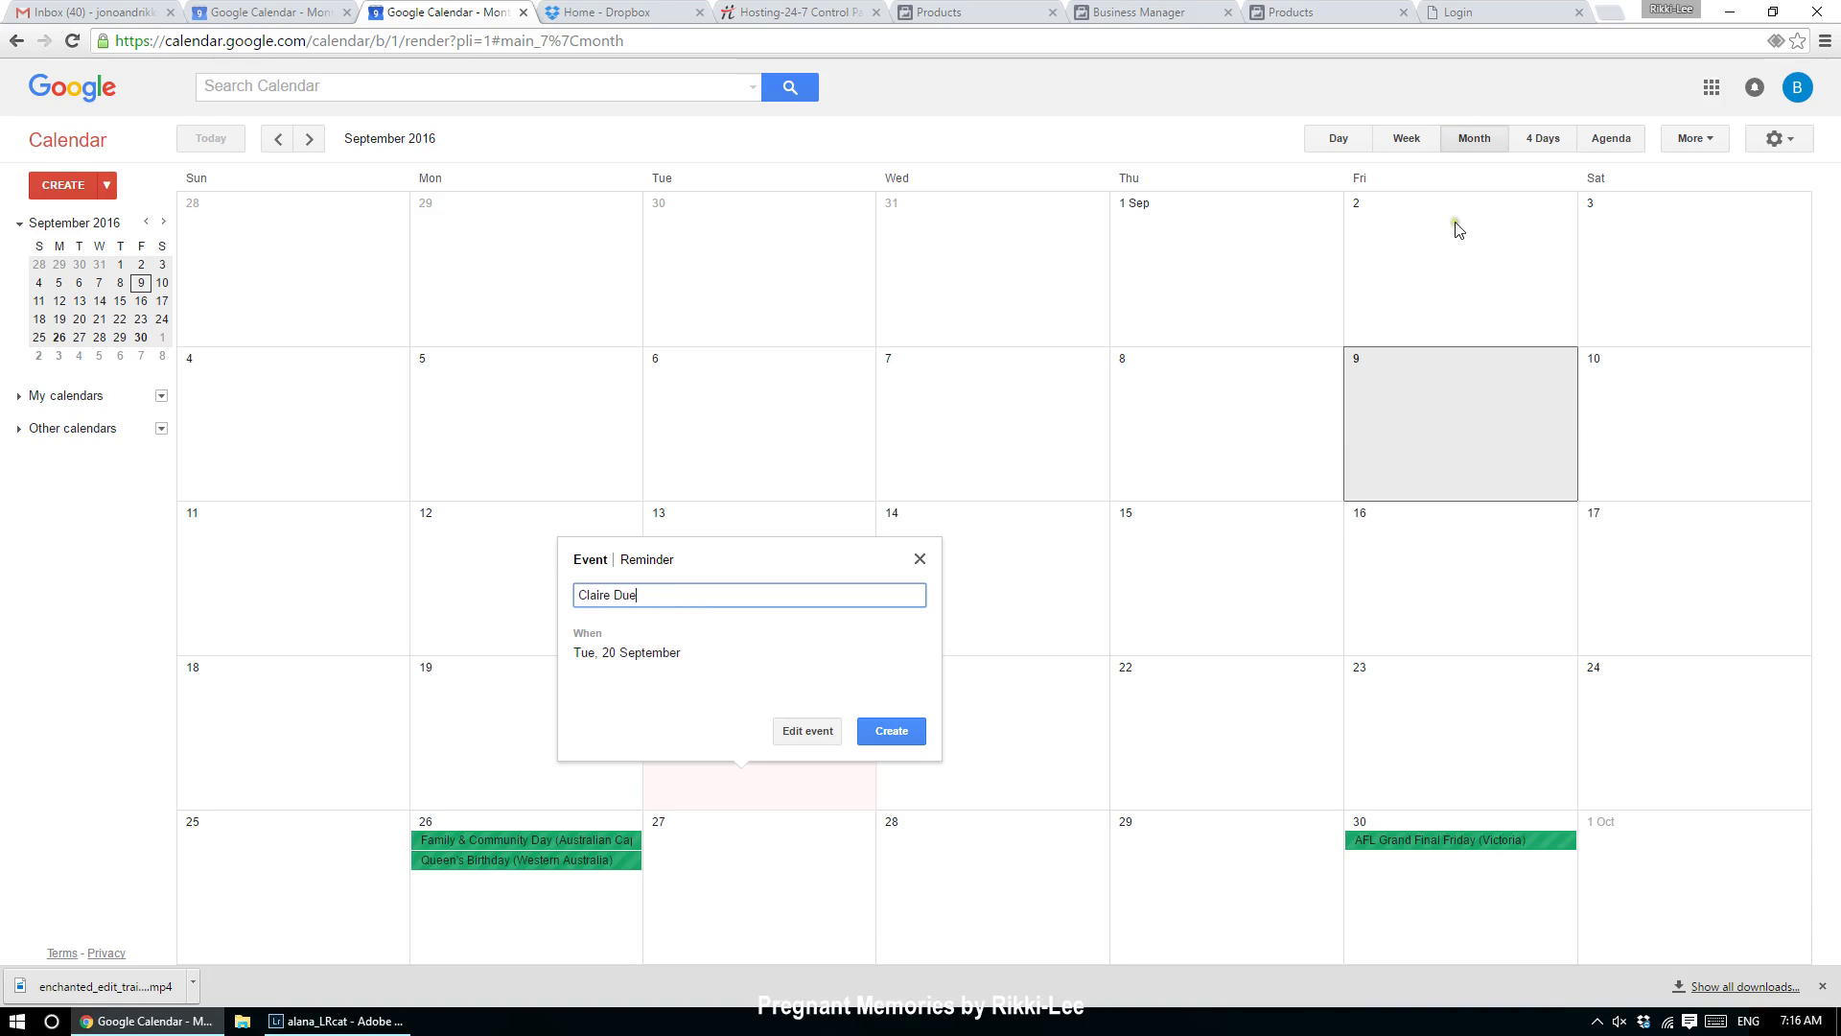
{"action": "left_click", "coordinate": [891, 730]}
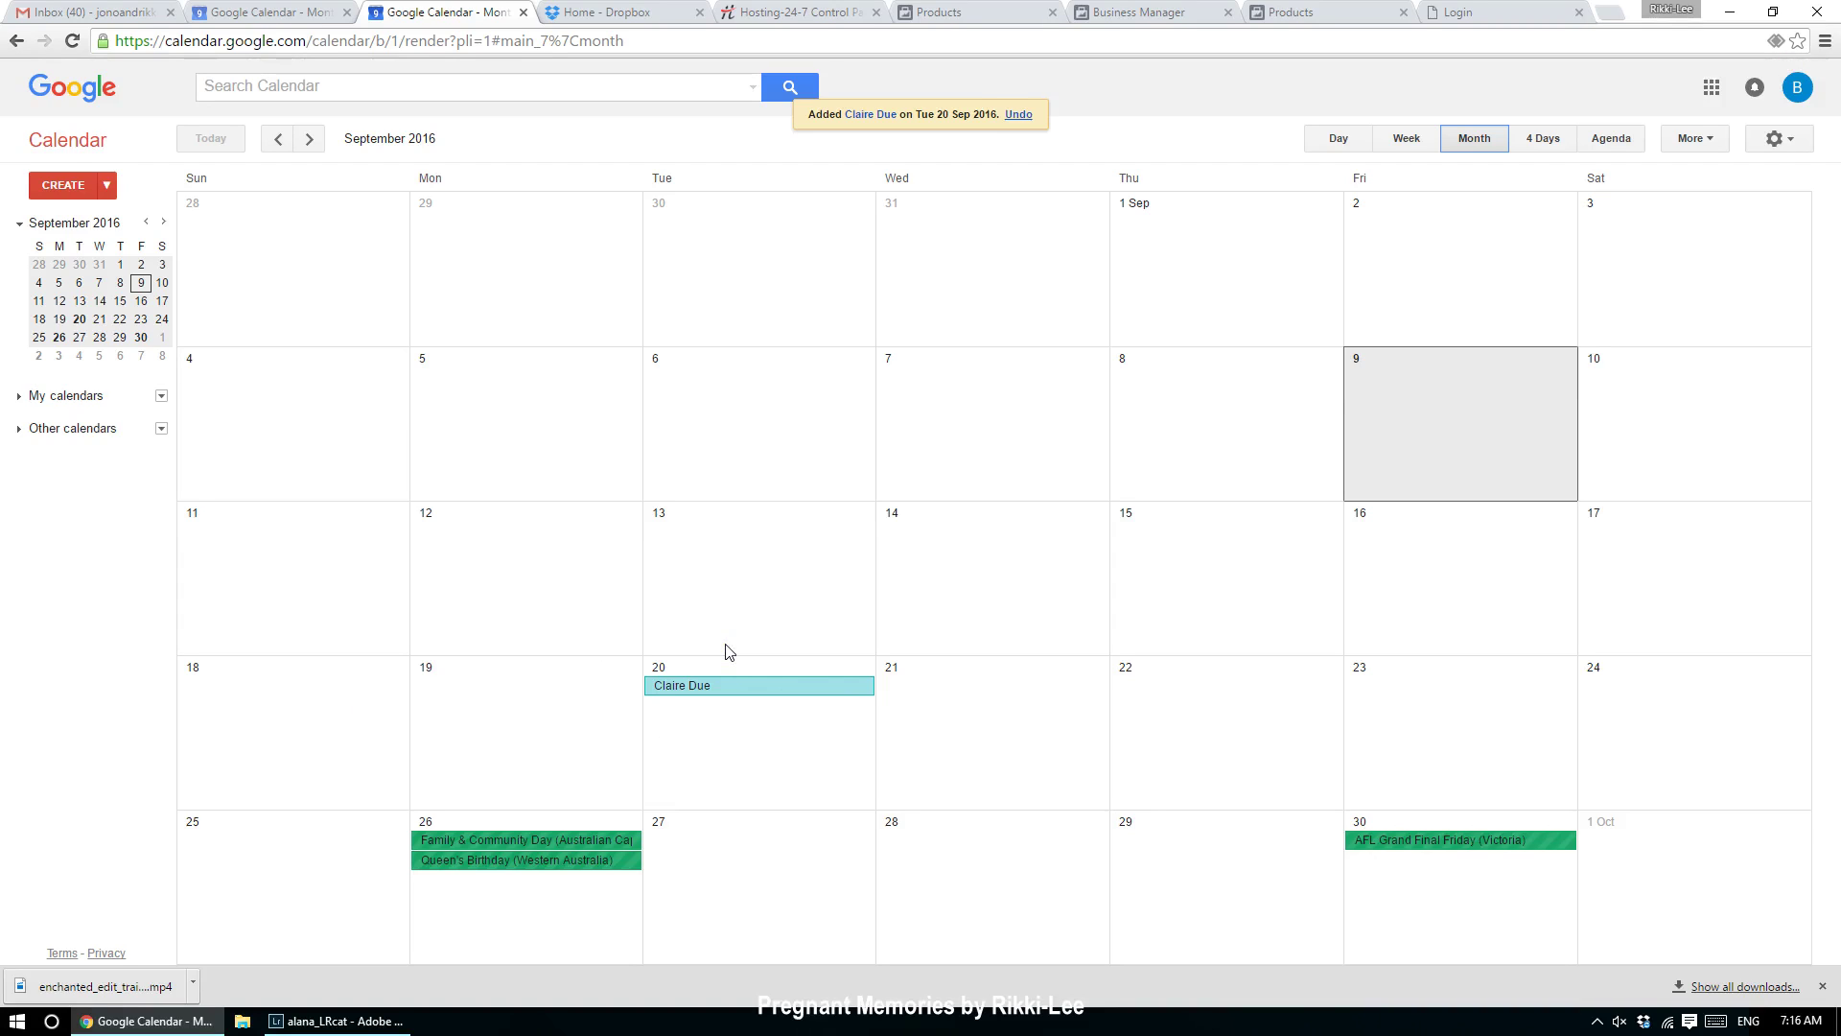
Step: Add the client's maternity shoot event on Sunday 11 September
{"action": "left_click", "coordinate": [319, 599]}
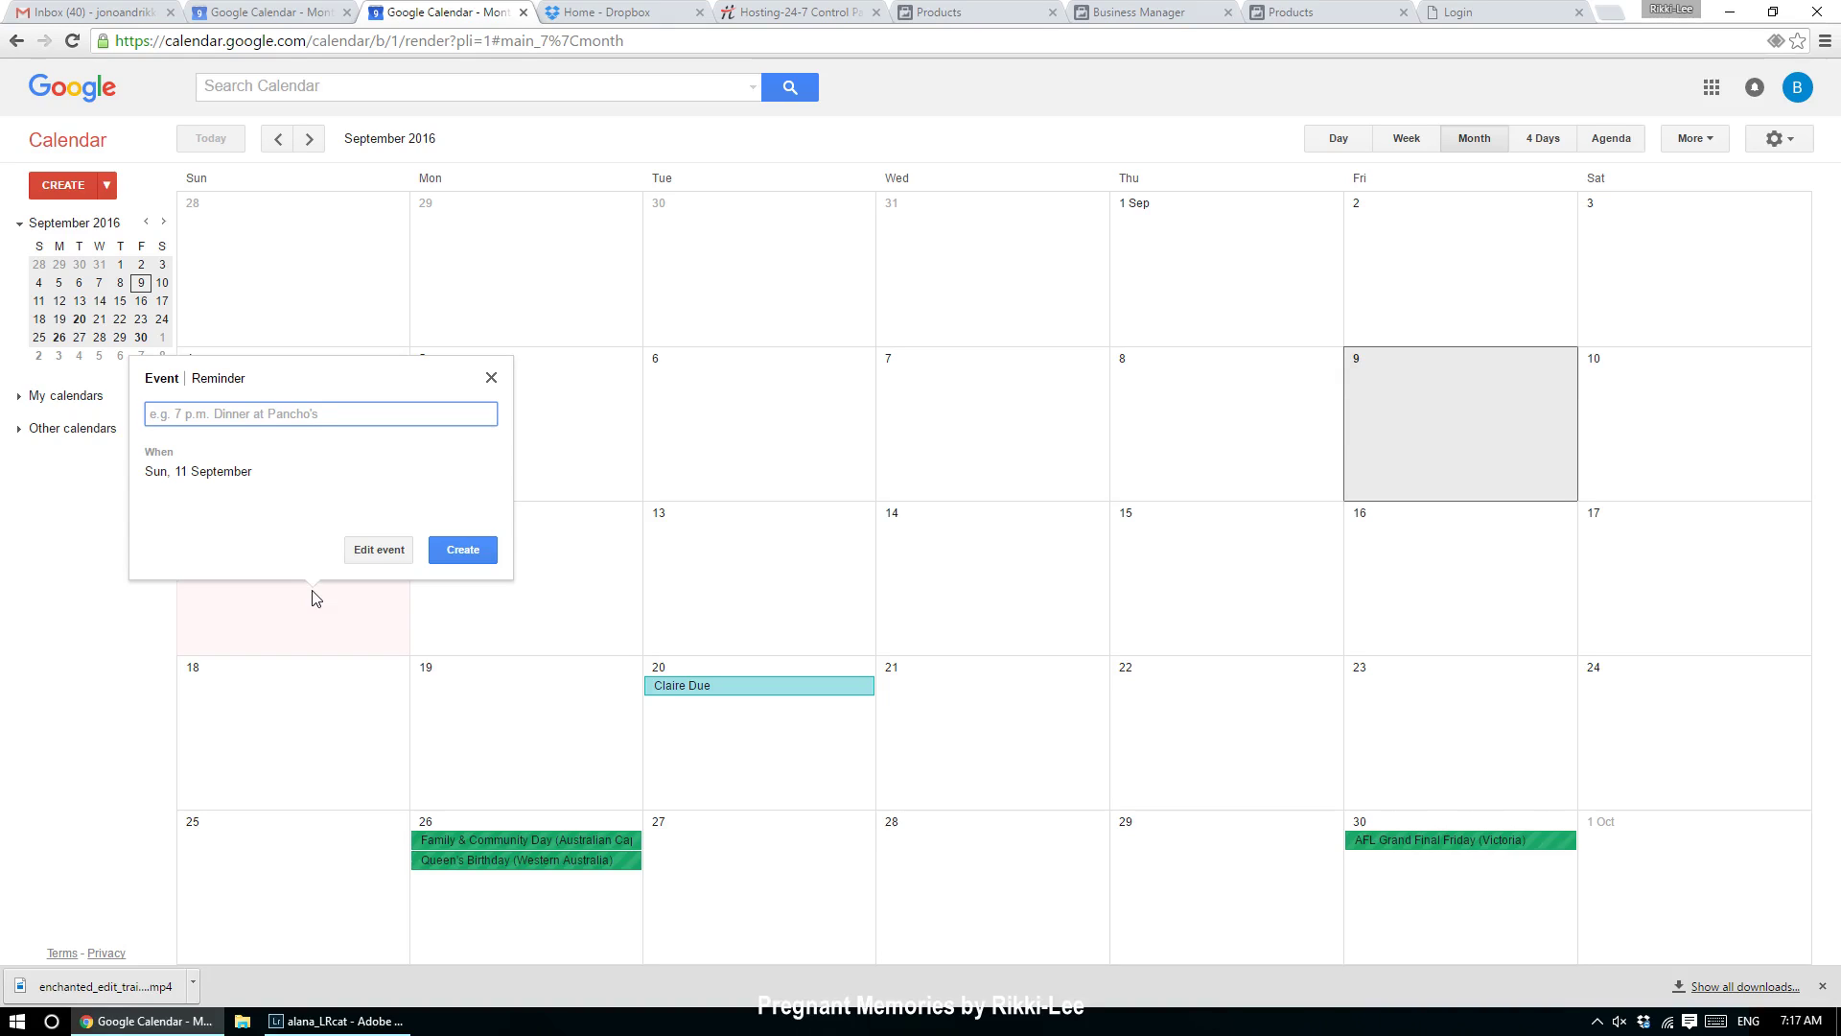
{"action": "type", "text": "Alice Maternity S"}
{"action": "key", "text": "BackSpace"}
{"action": "left_click", "coordinate": [455, 549]}
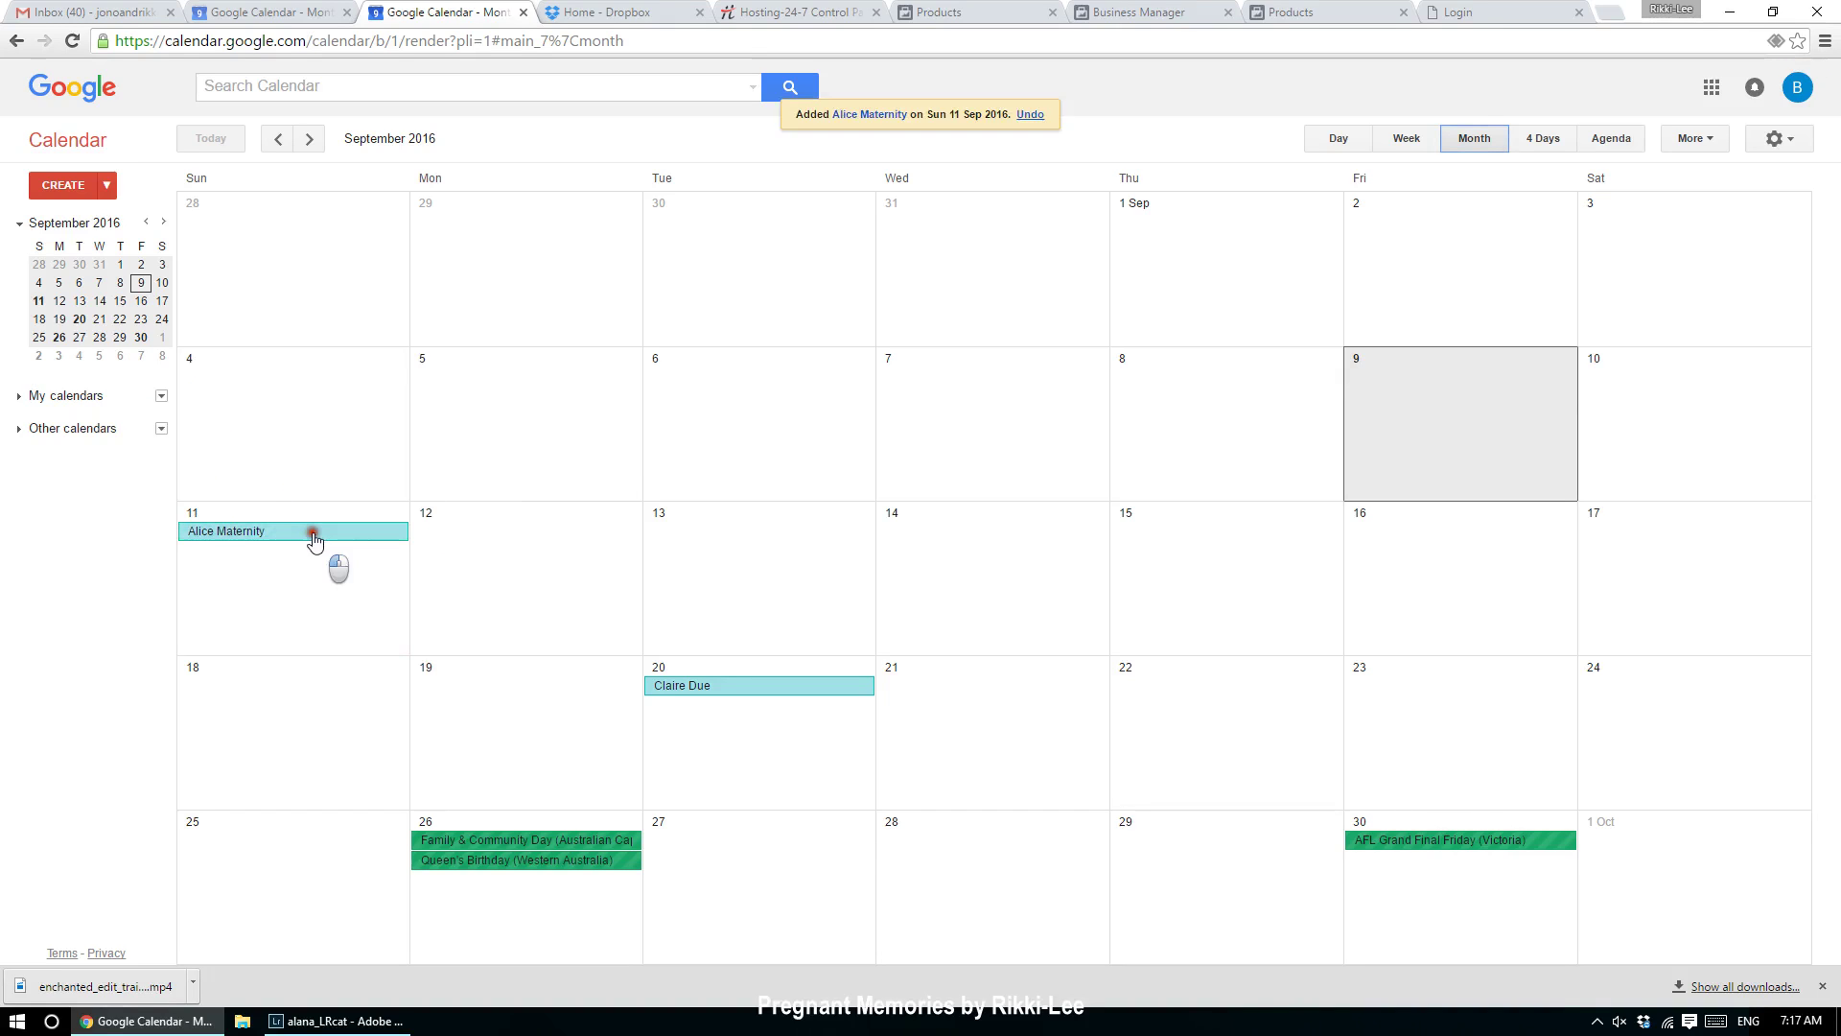
Step: Change the 11 September maternity event from all day to start at 4:00pm
{"action": "left_click", "coordinate": [314, 534]}
{"action": "left_click", "coordinate": [469, 491]}
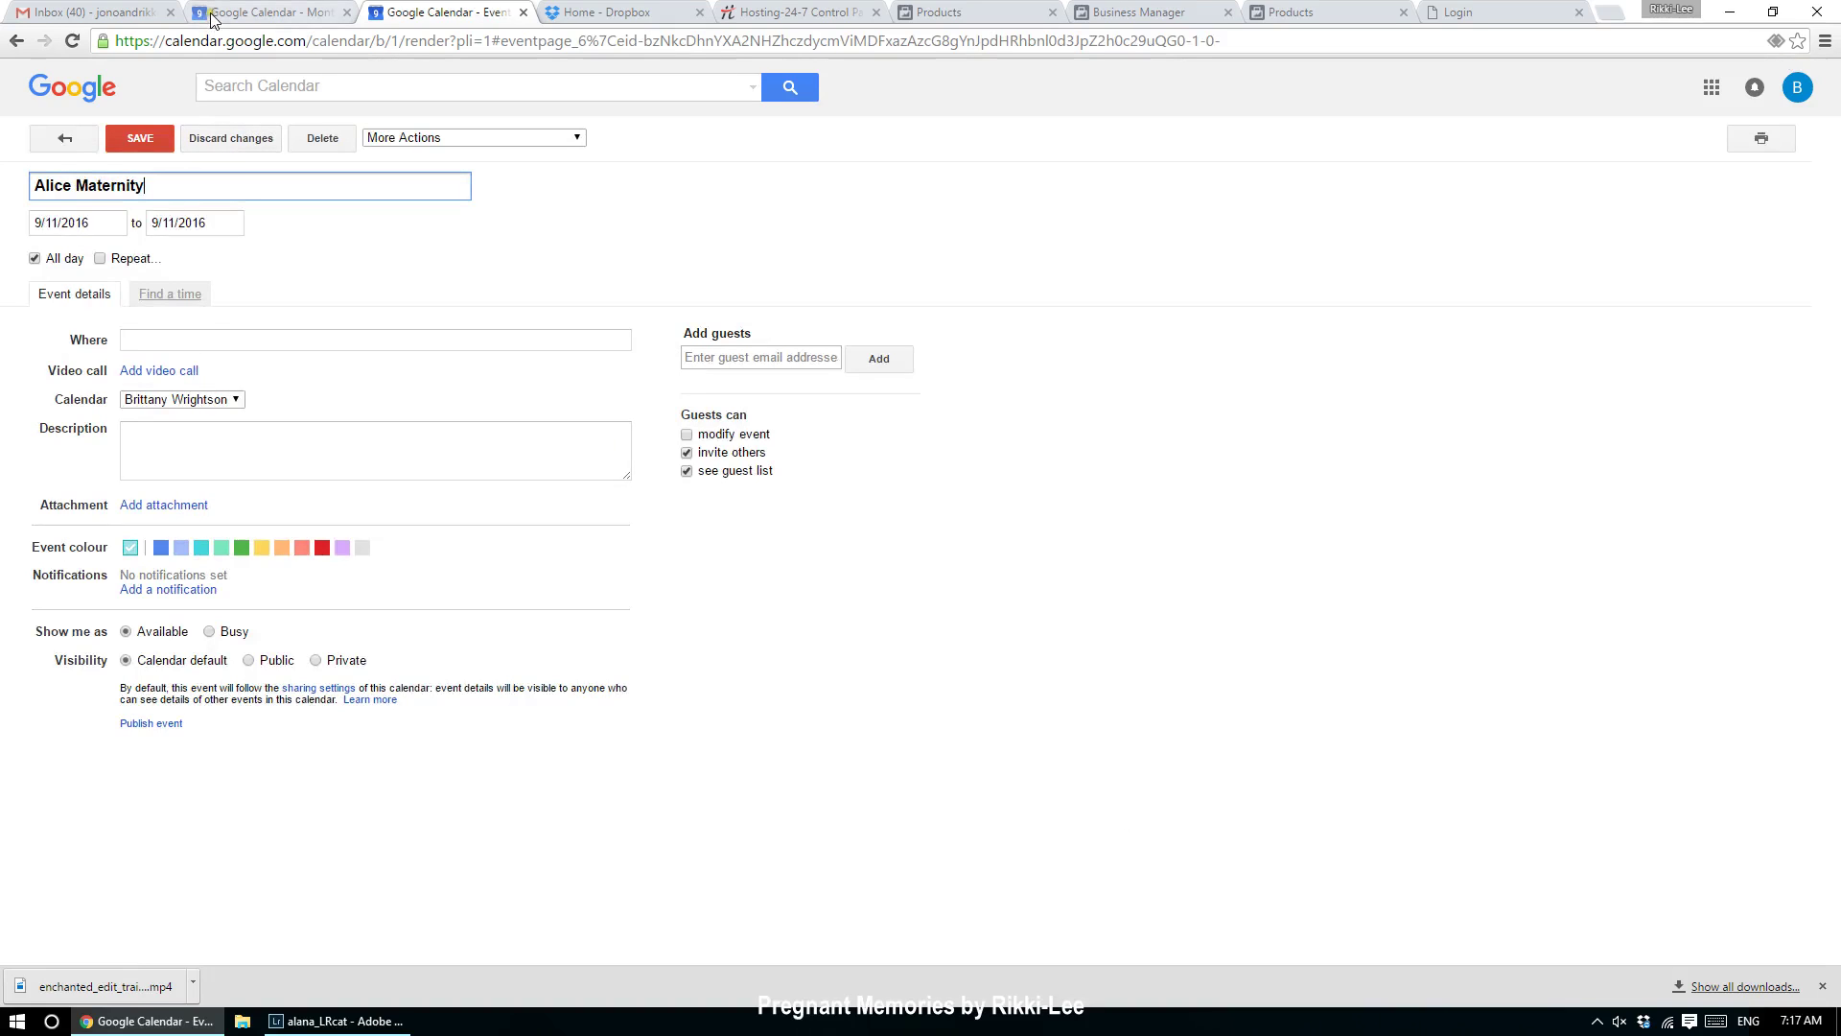
{"action": "left_click", "coordinate": [34, 259]}
{"action": "left_click", "coordinate": [178, 222]}
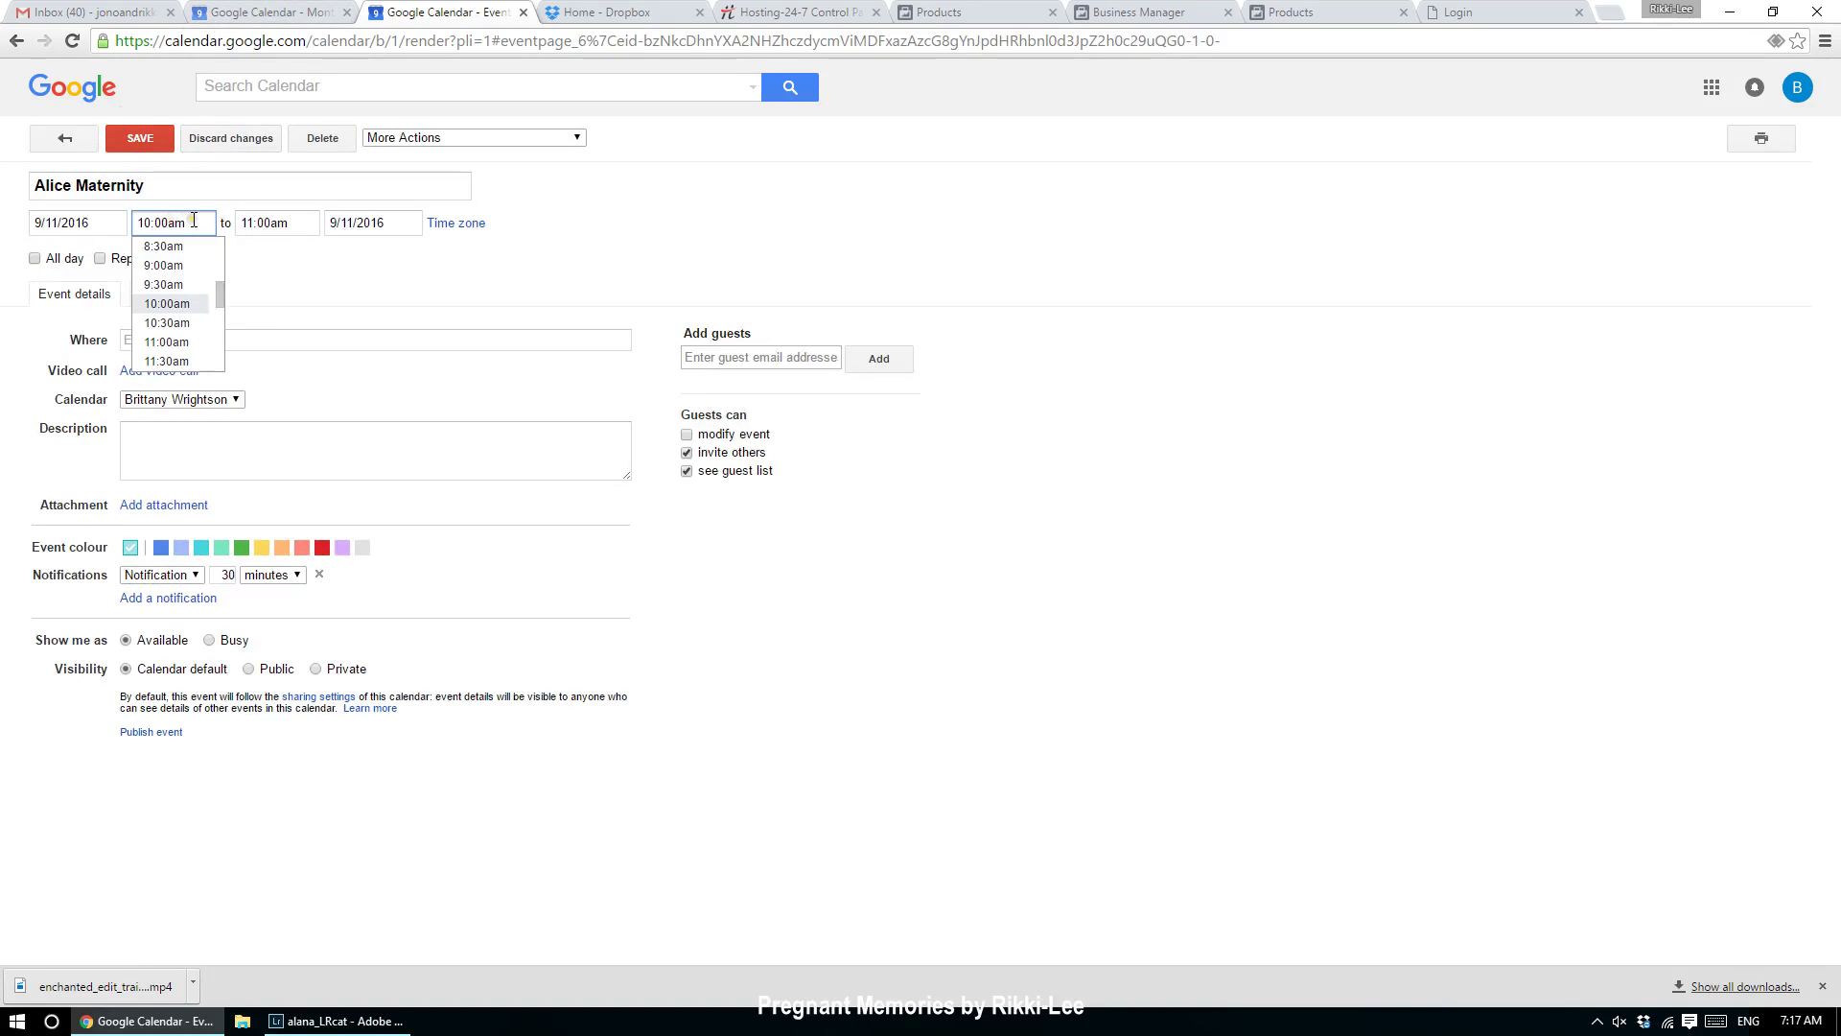
{"action": "scroll", "coordinate": [187, 278], "scroll_direction": "down", "scroll_amount": 2}
{"action": "scroll", "coordinate": [186, 286], "scroll_direction": "down", "scroll_amount": 4}
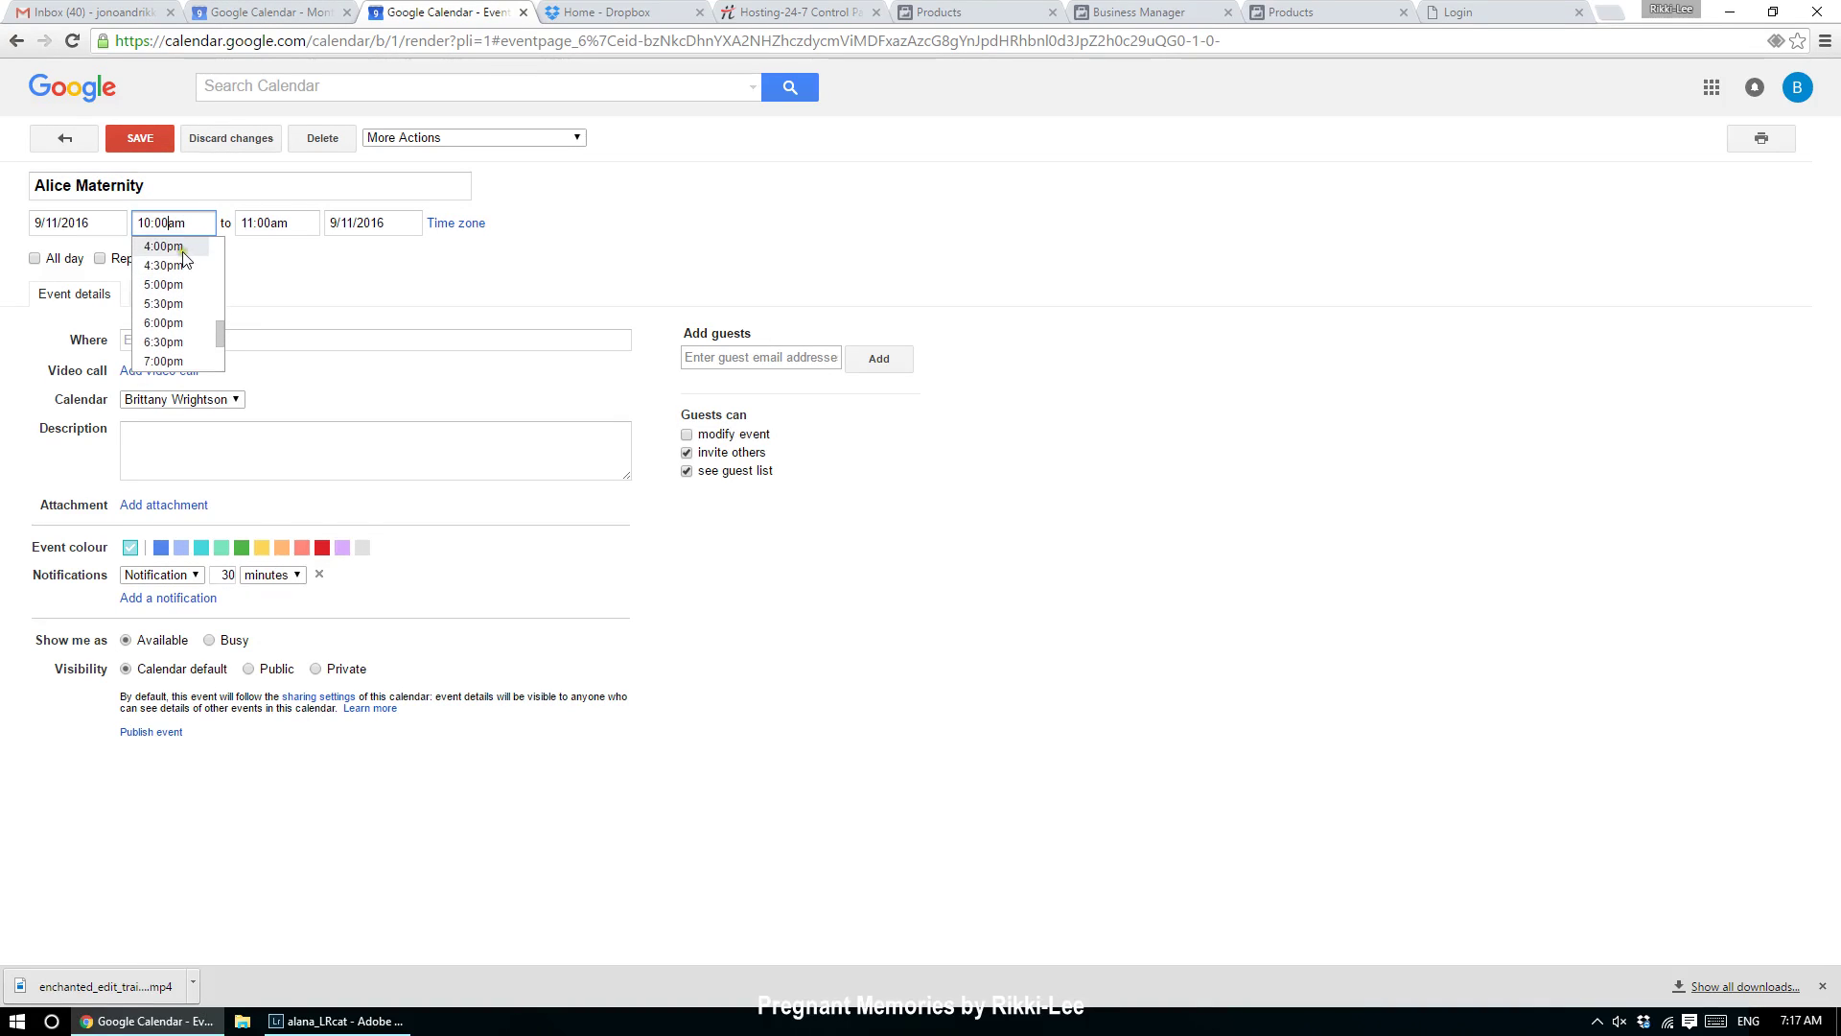
{"action": "left_click", "coordinate": [186, 251]}
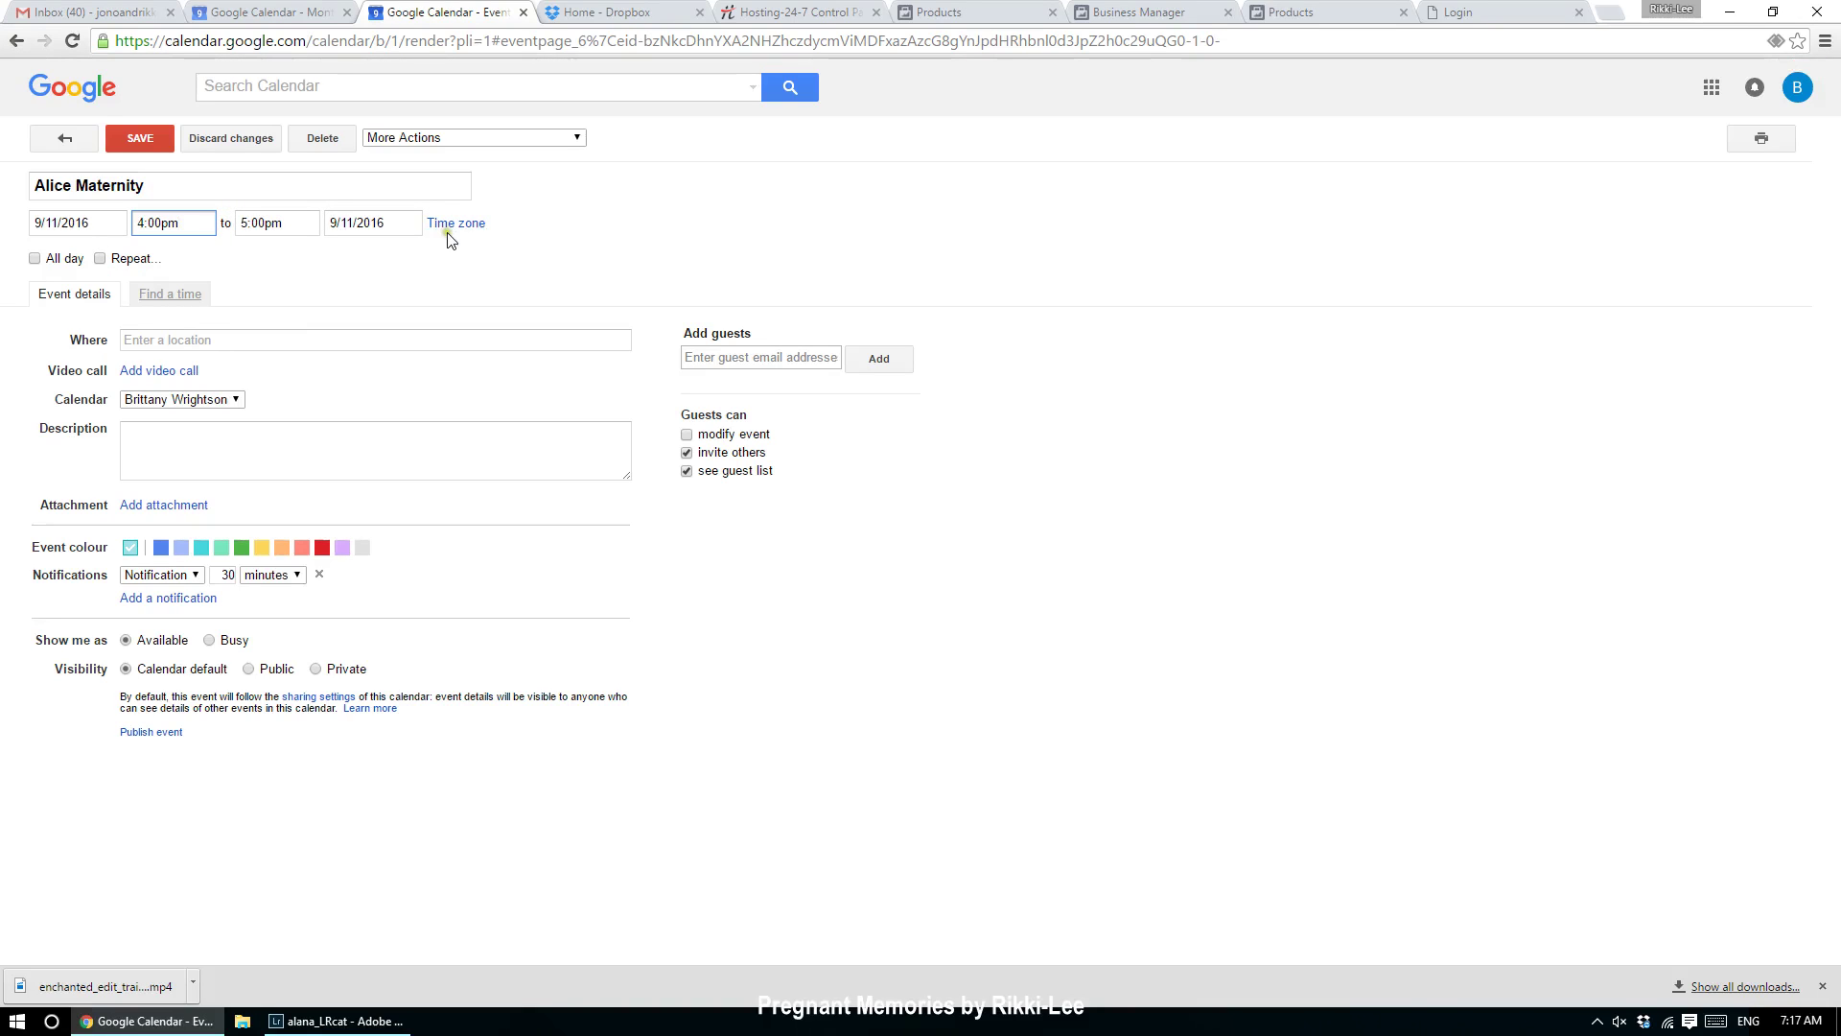
Step: Set the event location to Surfers Paradise, Queensland, Australia
{"action": "left_click", "coordinate": [137, 341]}
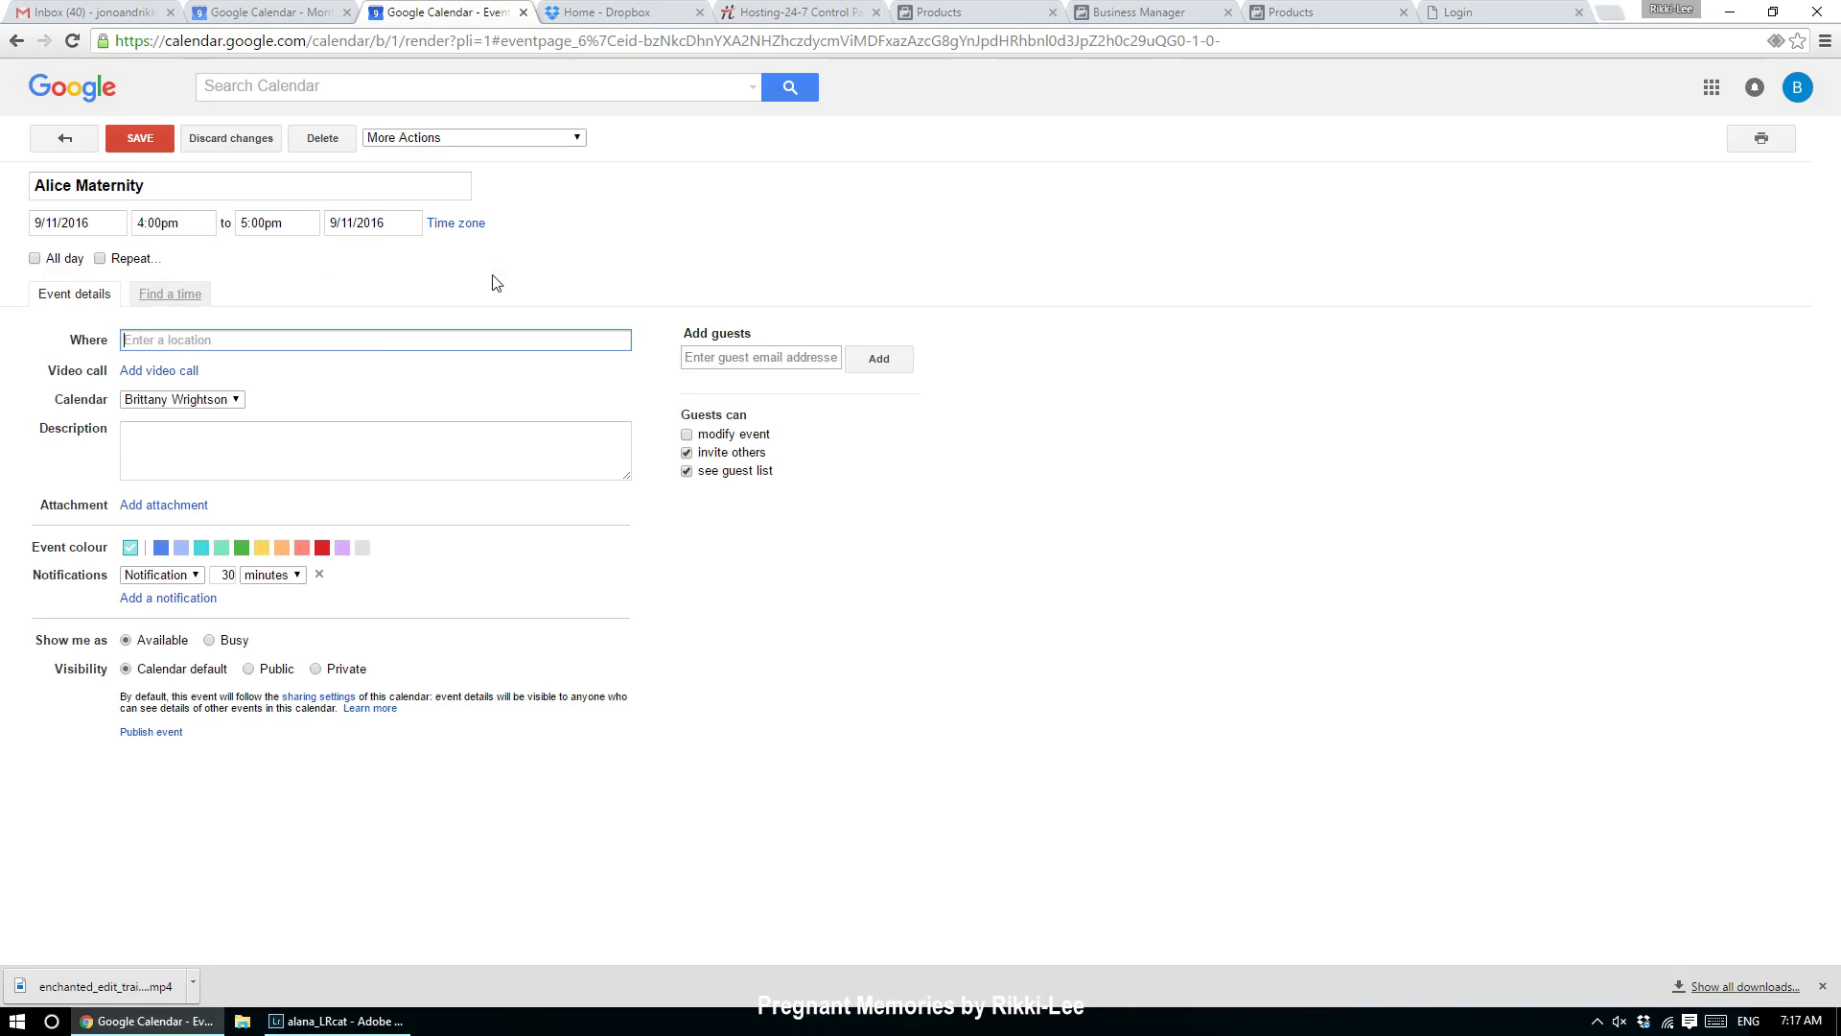
{"action": "type", "text": "Surfers Para"}
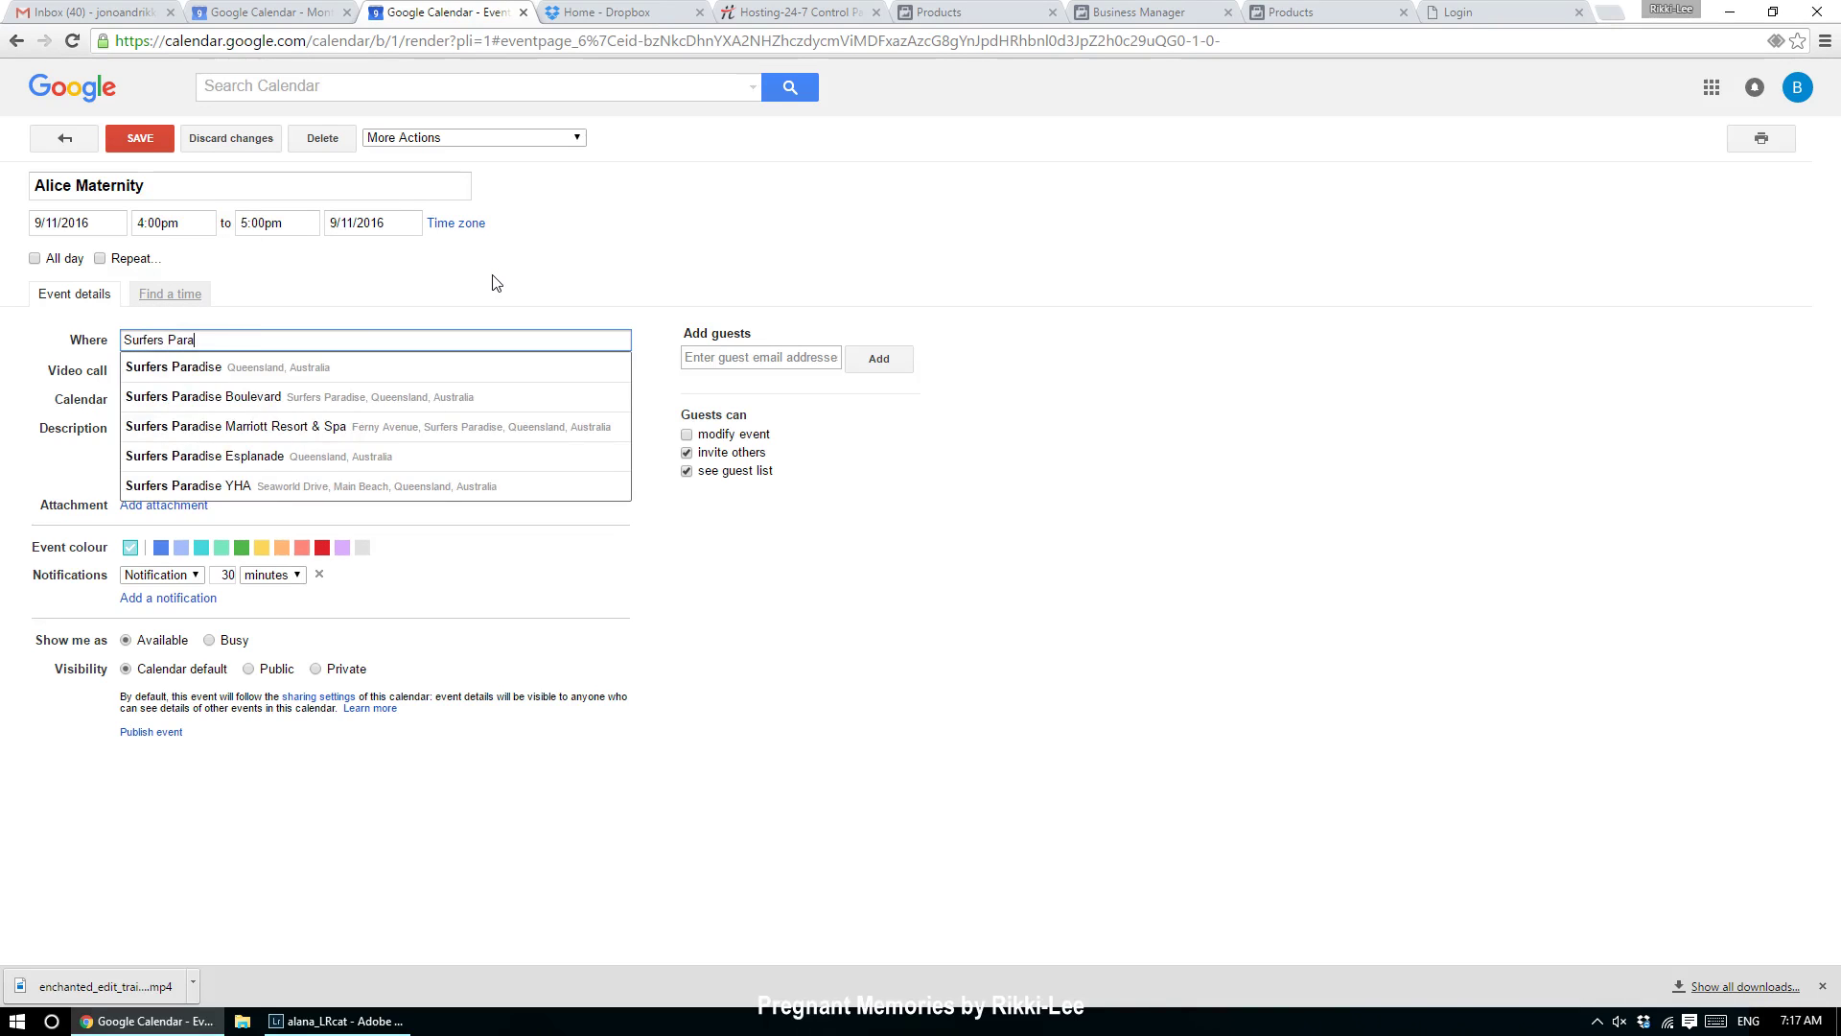
{"action": "left_click", "coordinate": [274, 366]}
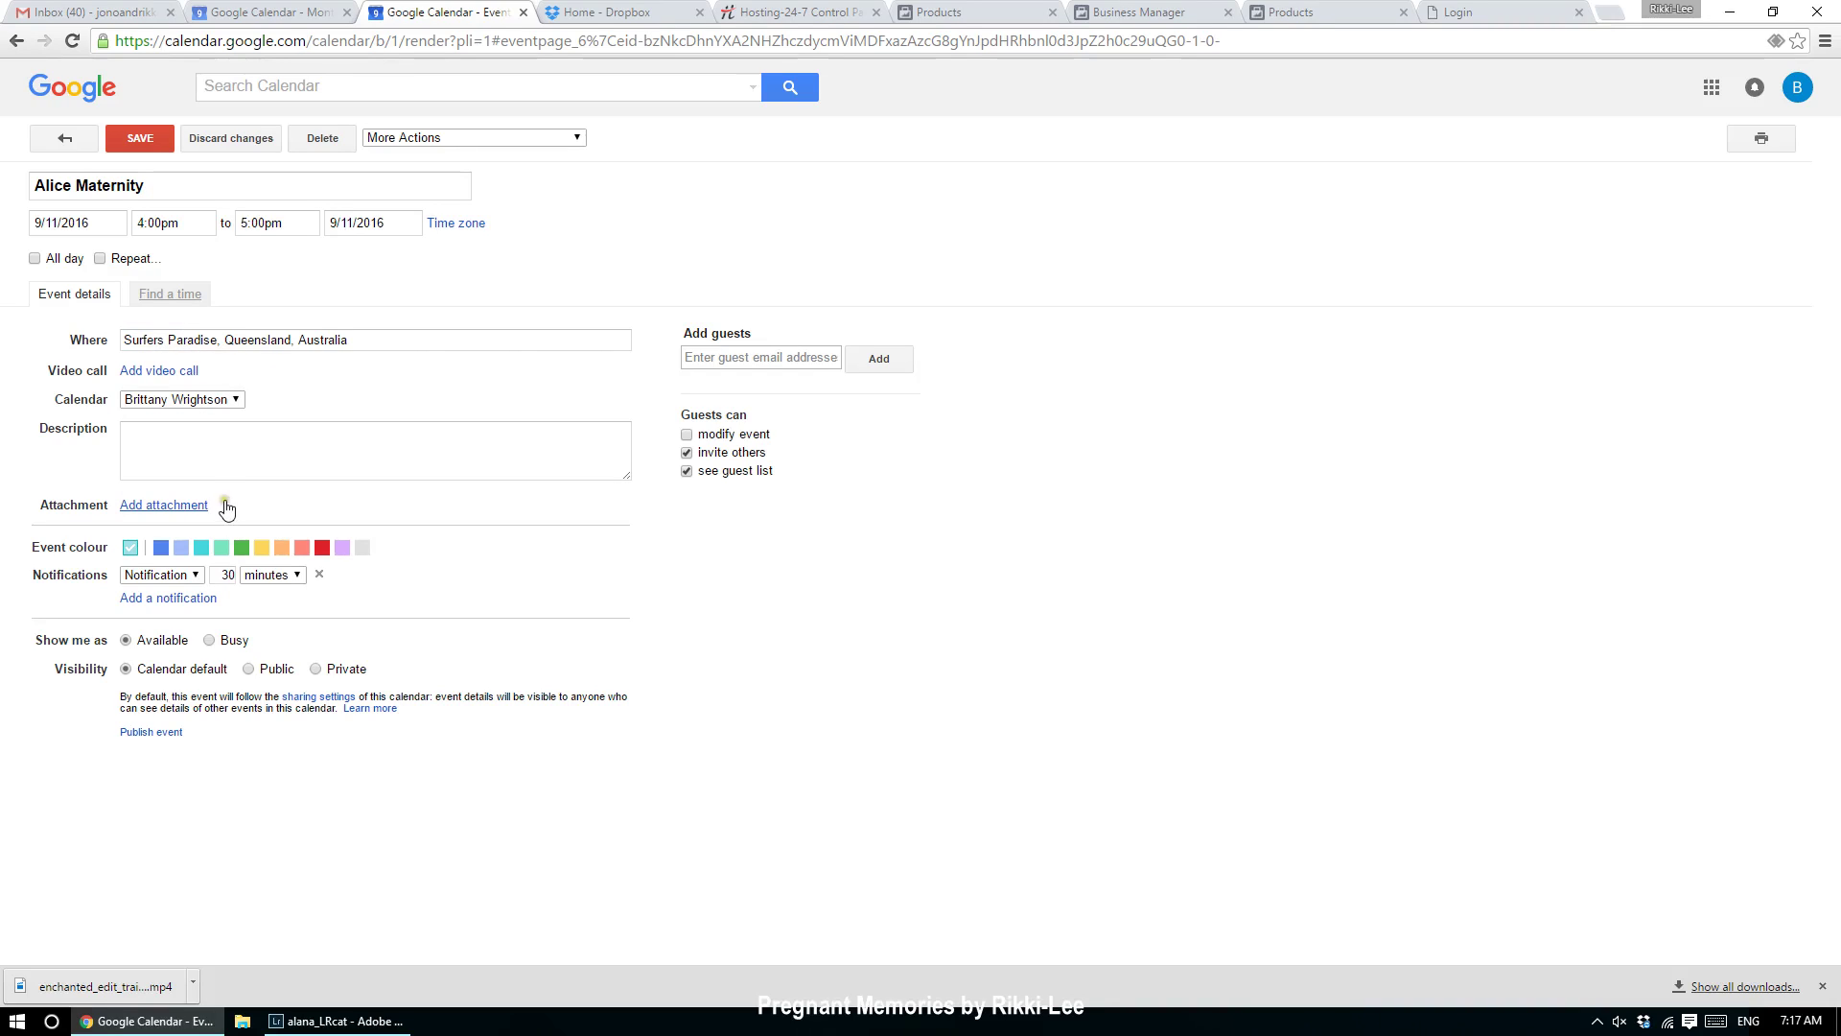
{"action": "left_click", "coordinate": [227, 475]}
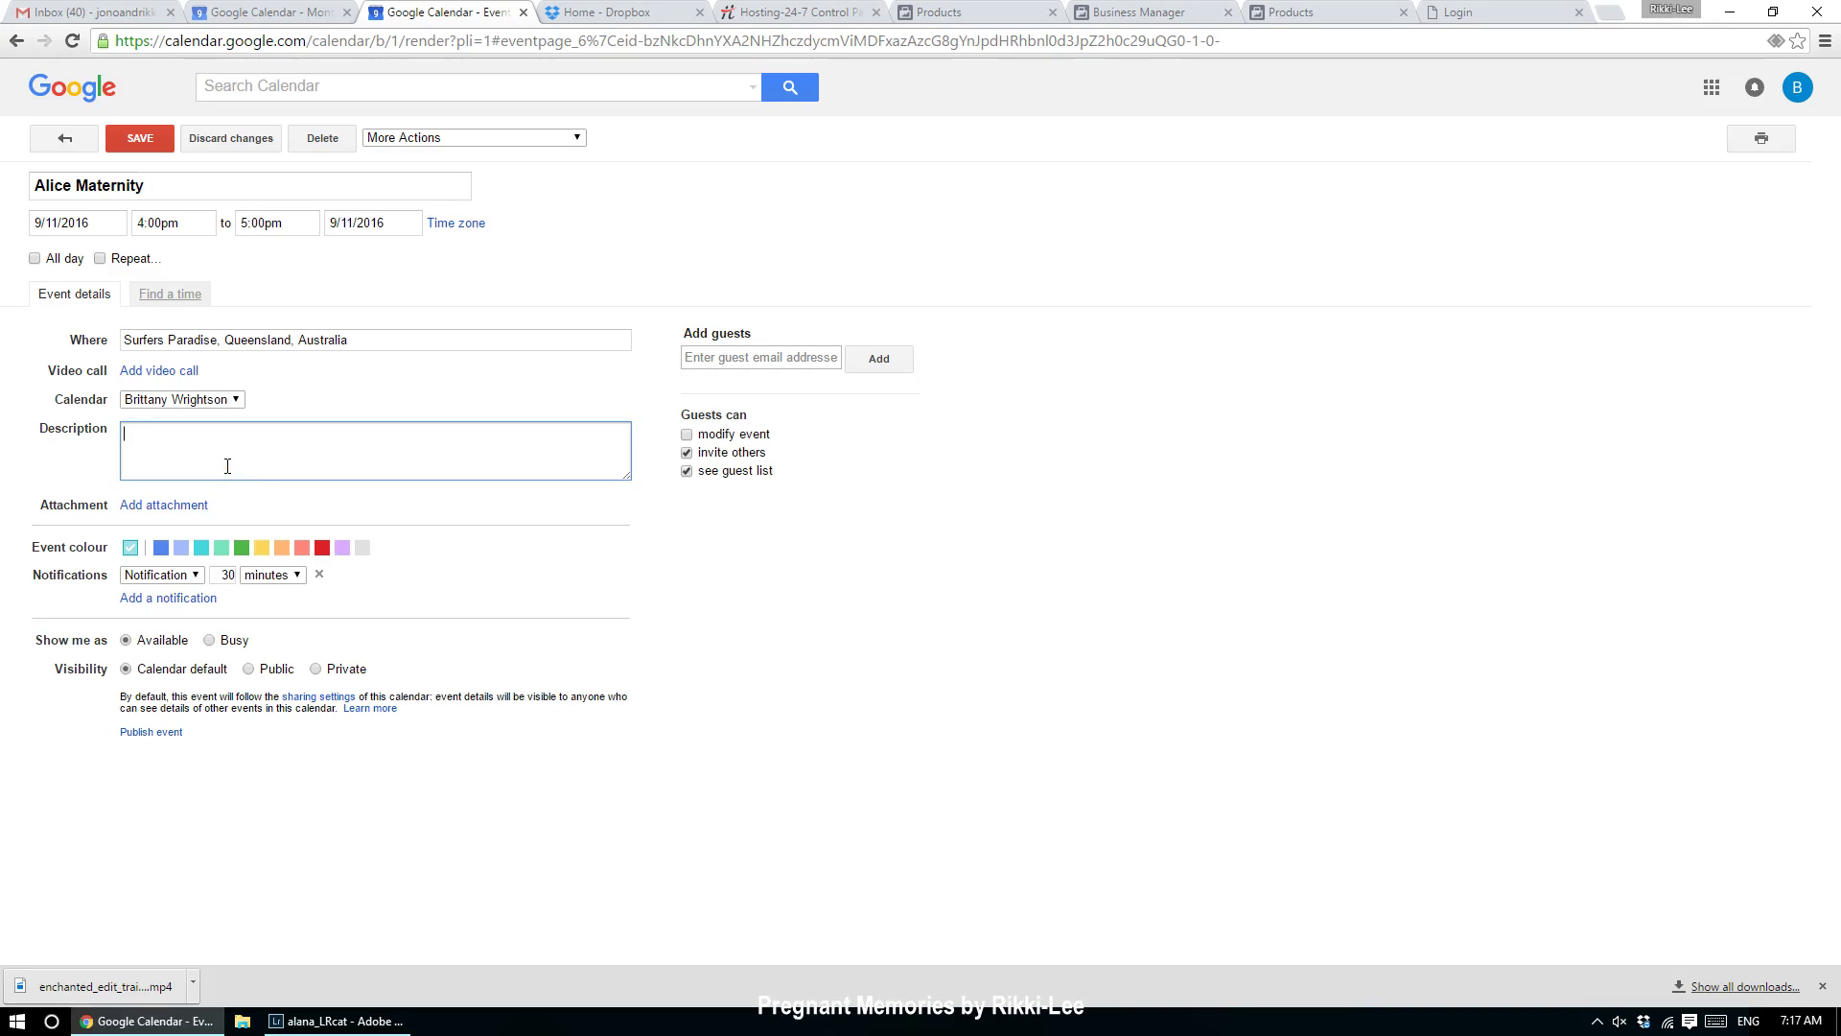
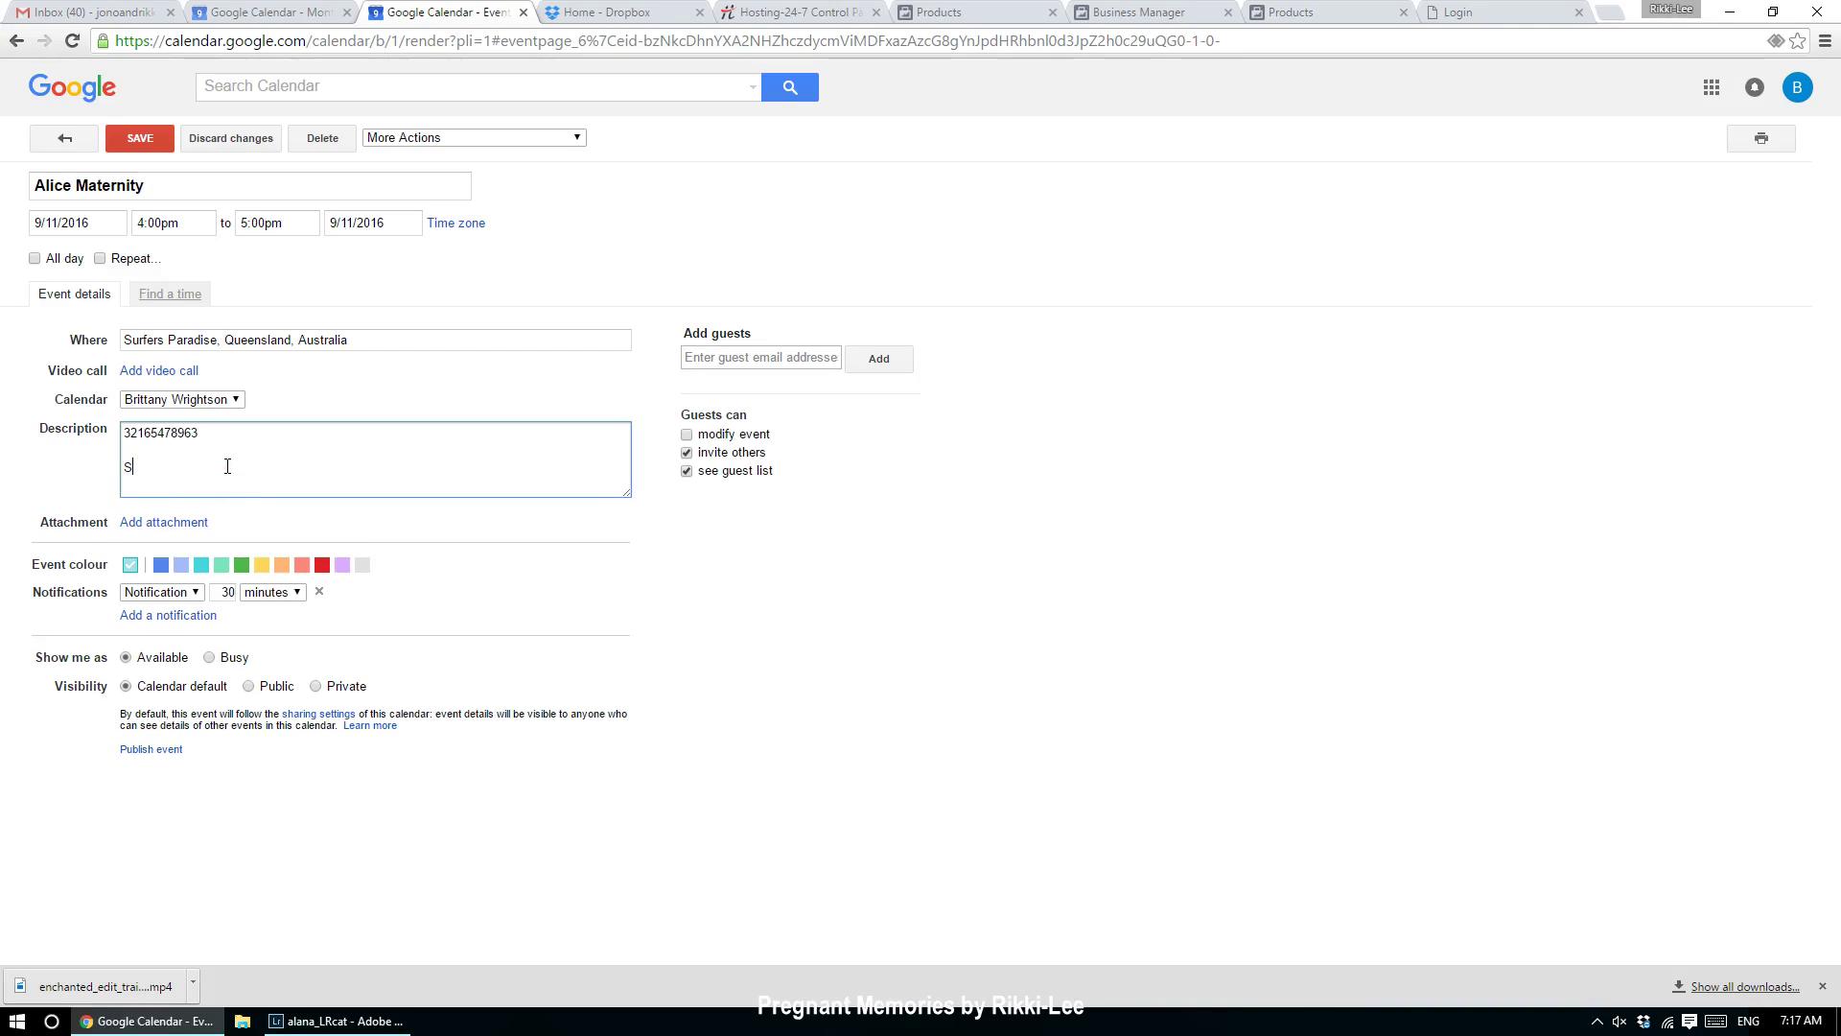
Step: Describe the client's phone number, shyness, and her husband and 2-yr-old son, then colour it orange
{"action": "key", "text": "Return"}
{"action": "key", "text": "Return"}
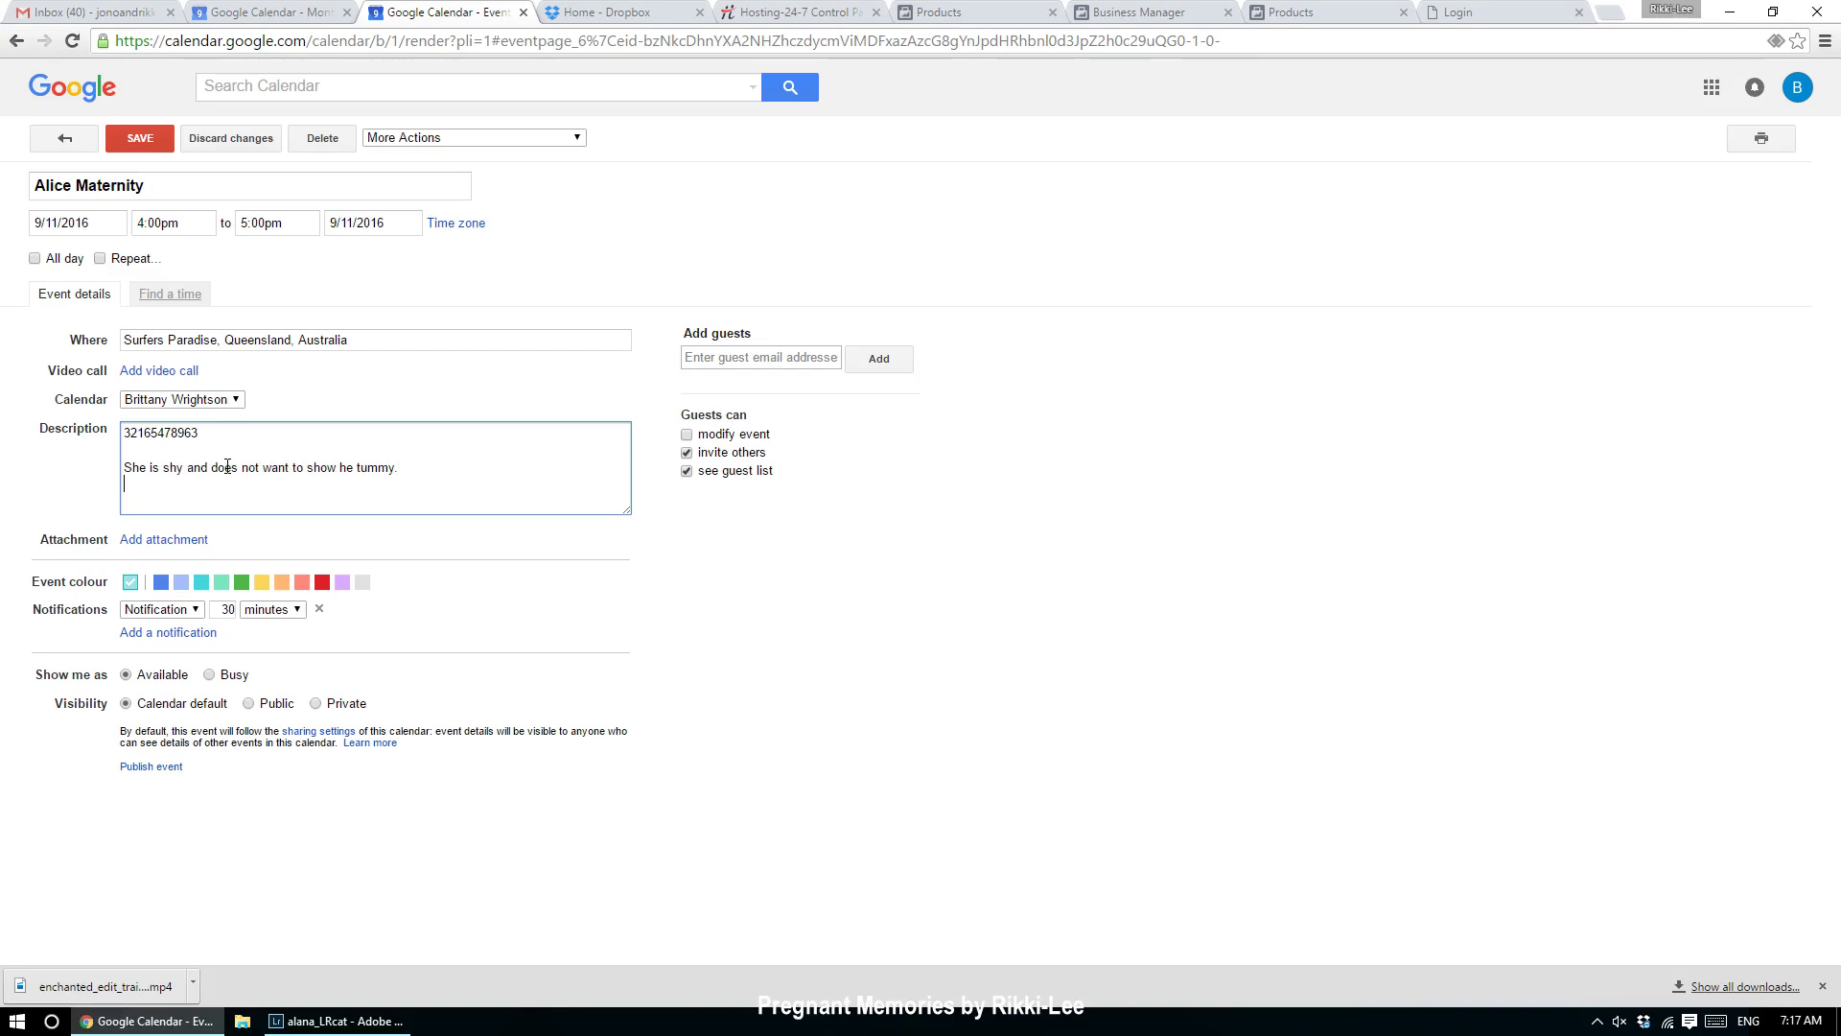
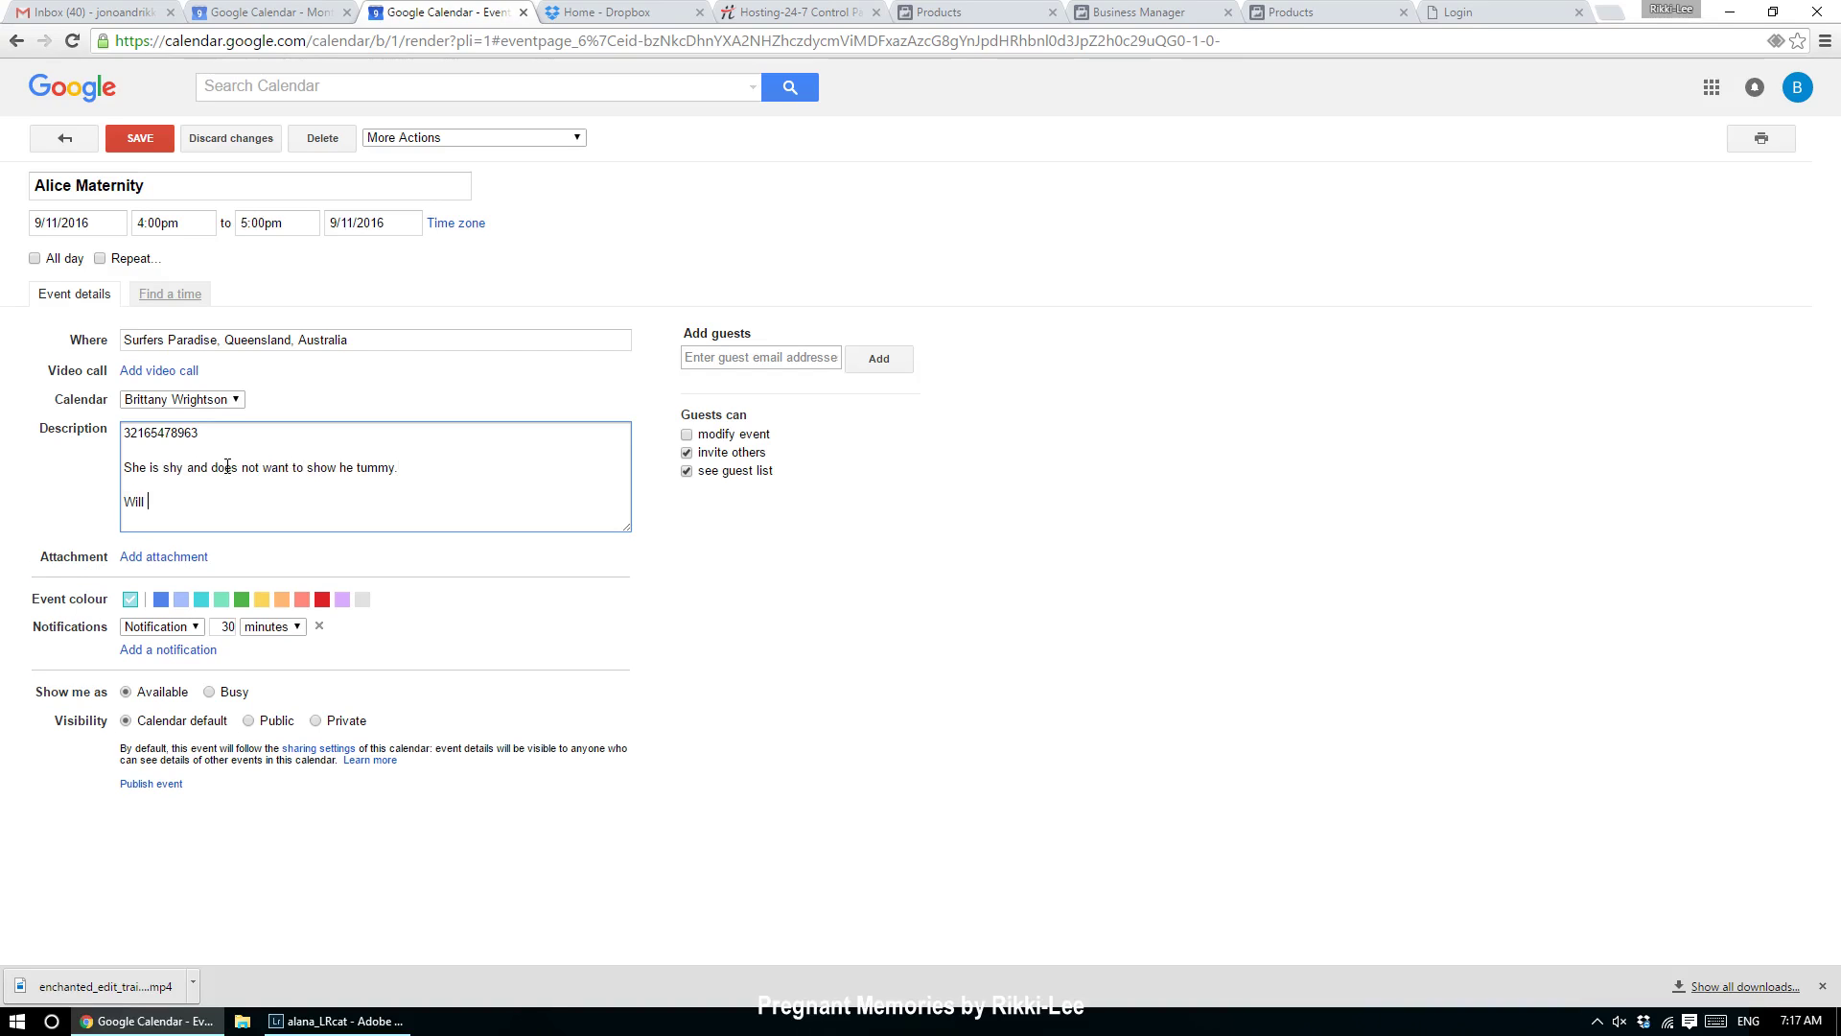
{"action": "left_click", "coordinate": [281, 600]}
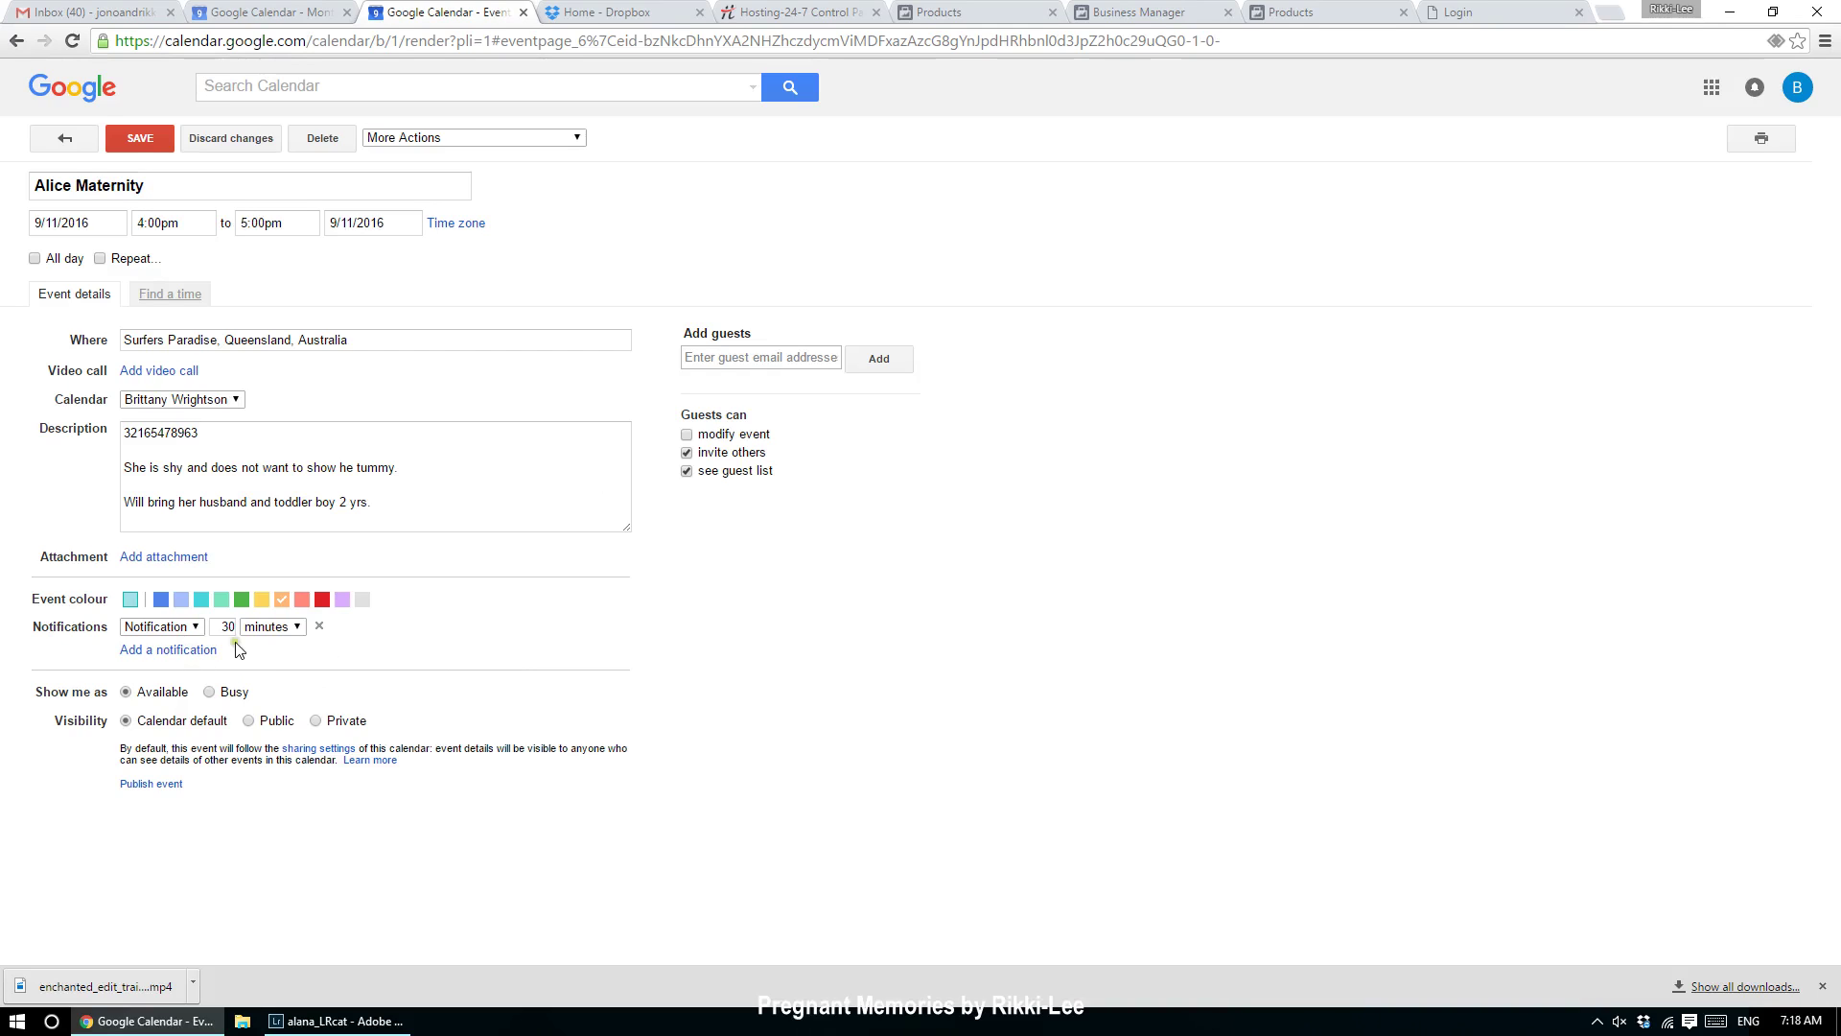
Step: Set the event's reminder to 1 hour before
{"action": "left_click", "coordinate": [292, 631]}
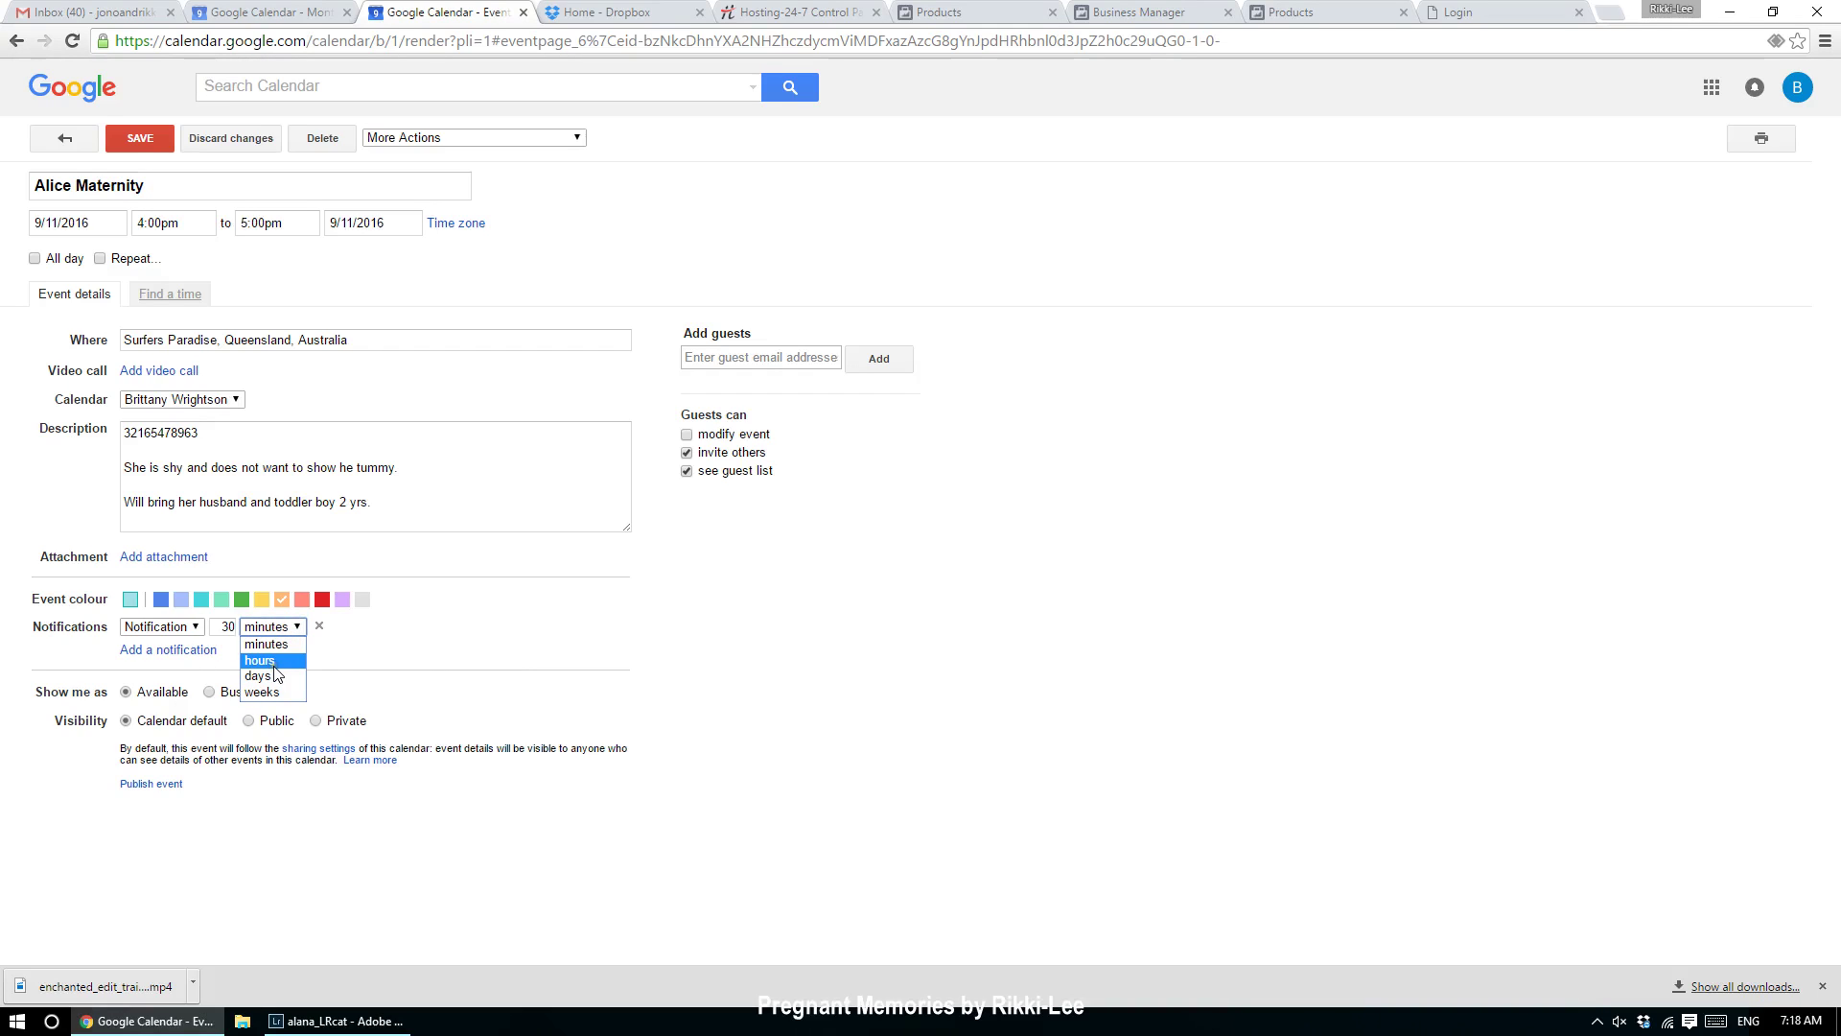
{"action": "left_click", "coordinate": [272, 662]}
{"action": "double_click", "coordinate": [225, 631]}
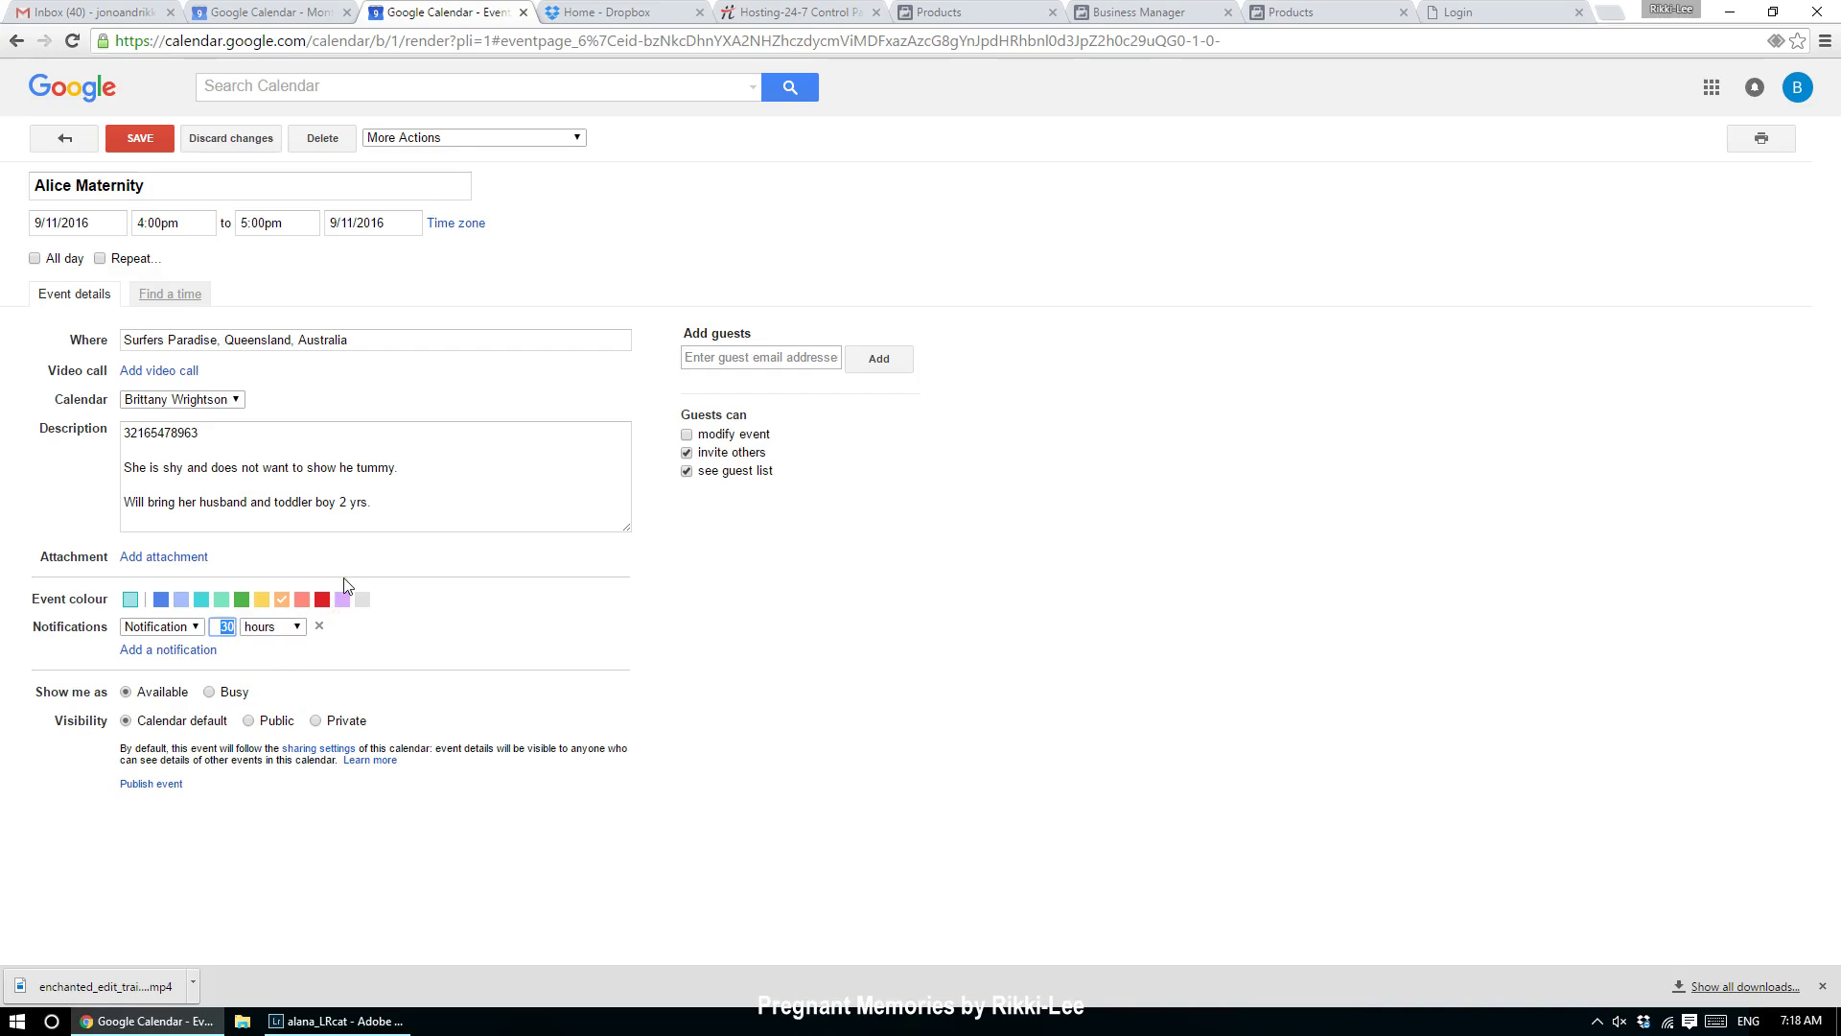
{"action": "type", "text": "1"}
{"action": "left_click", "coordinate": [750, 798]}
Step: Add a second reminder 6 hours before and save the event
{"action": "left_click", "coordinate": [197, 651]}
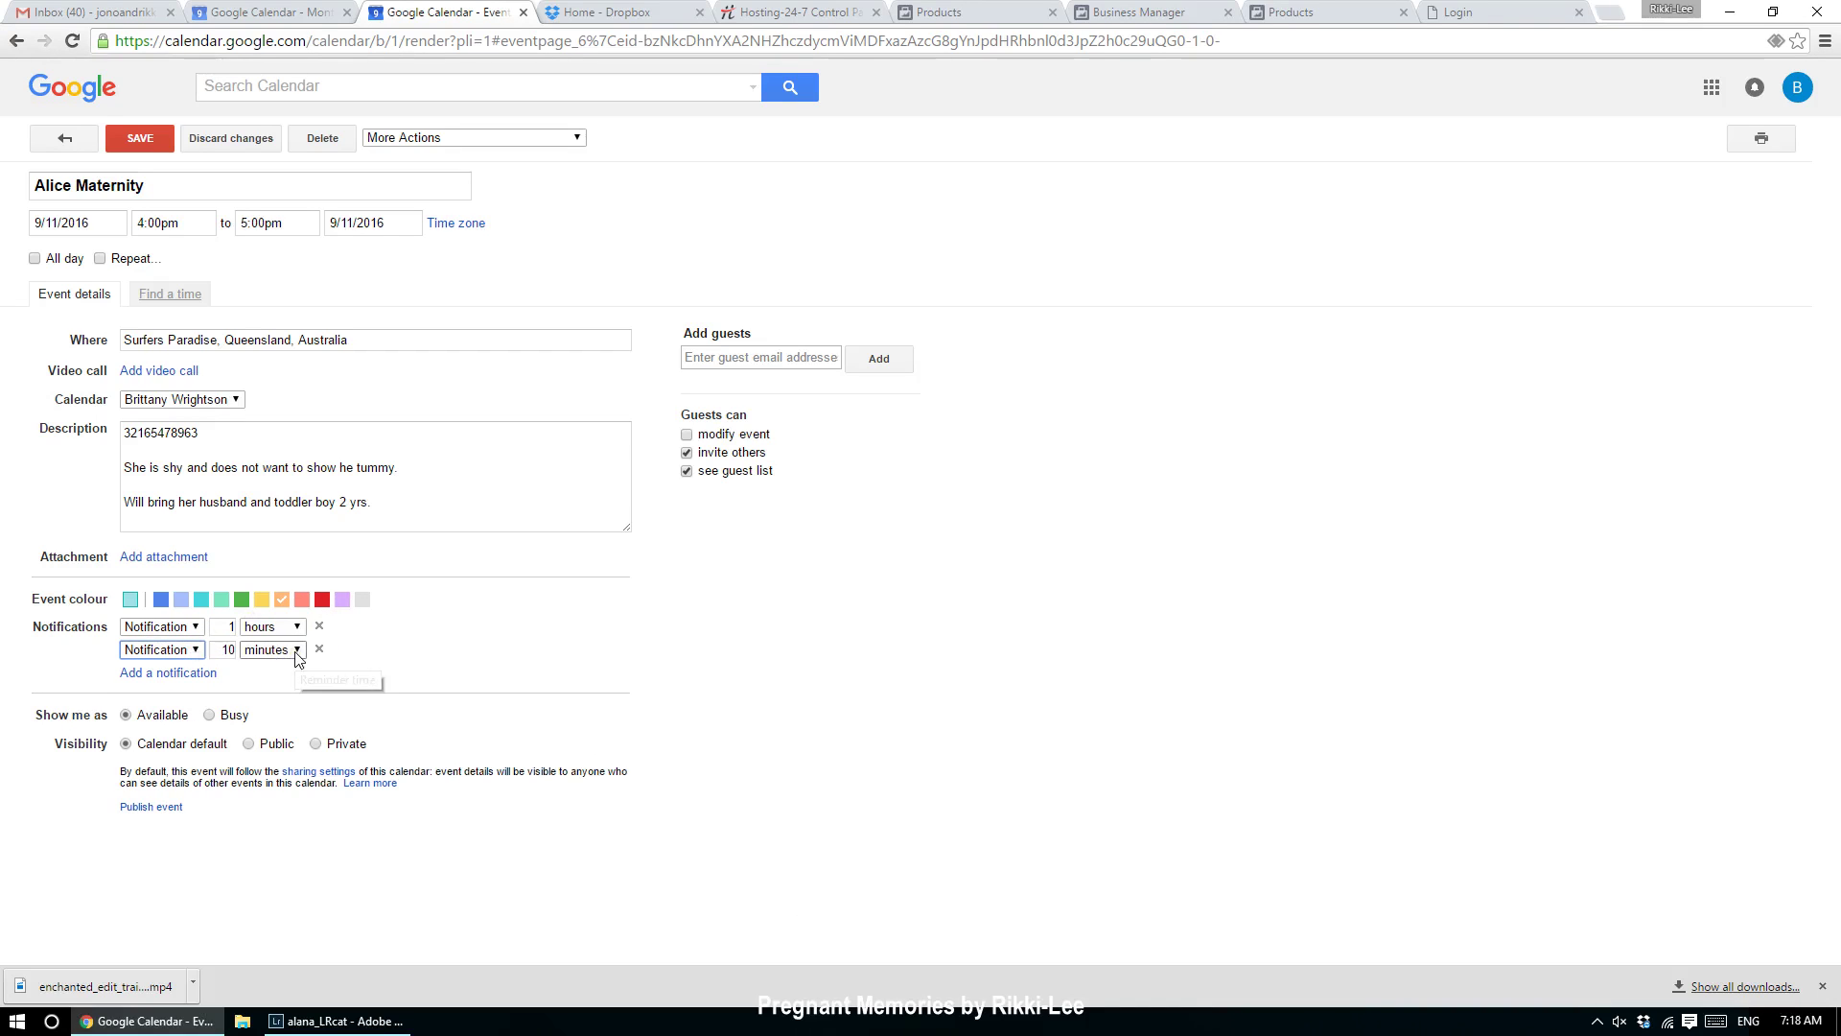
{"action": "left_click", "coordinate": [297, 651]}
{"action": "left_click", "coordinate": [284, 691]}
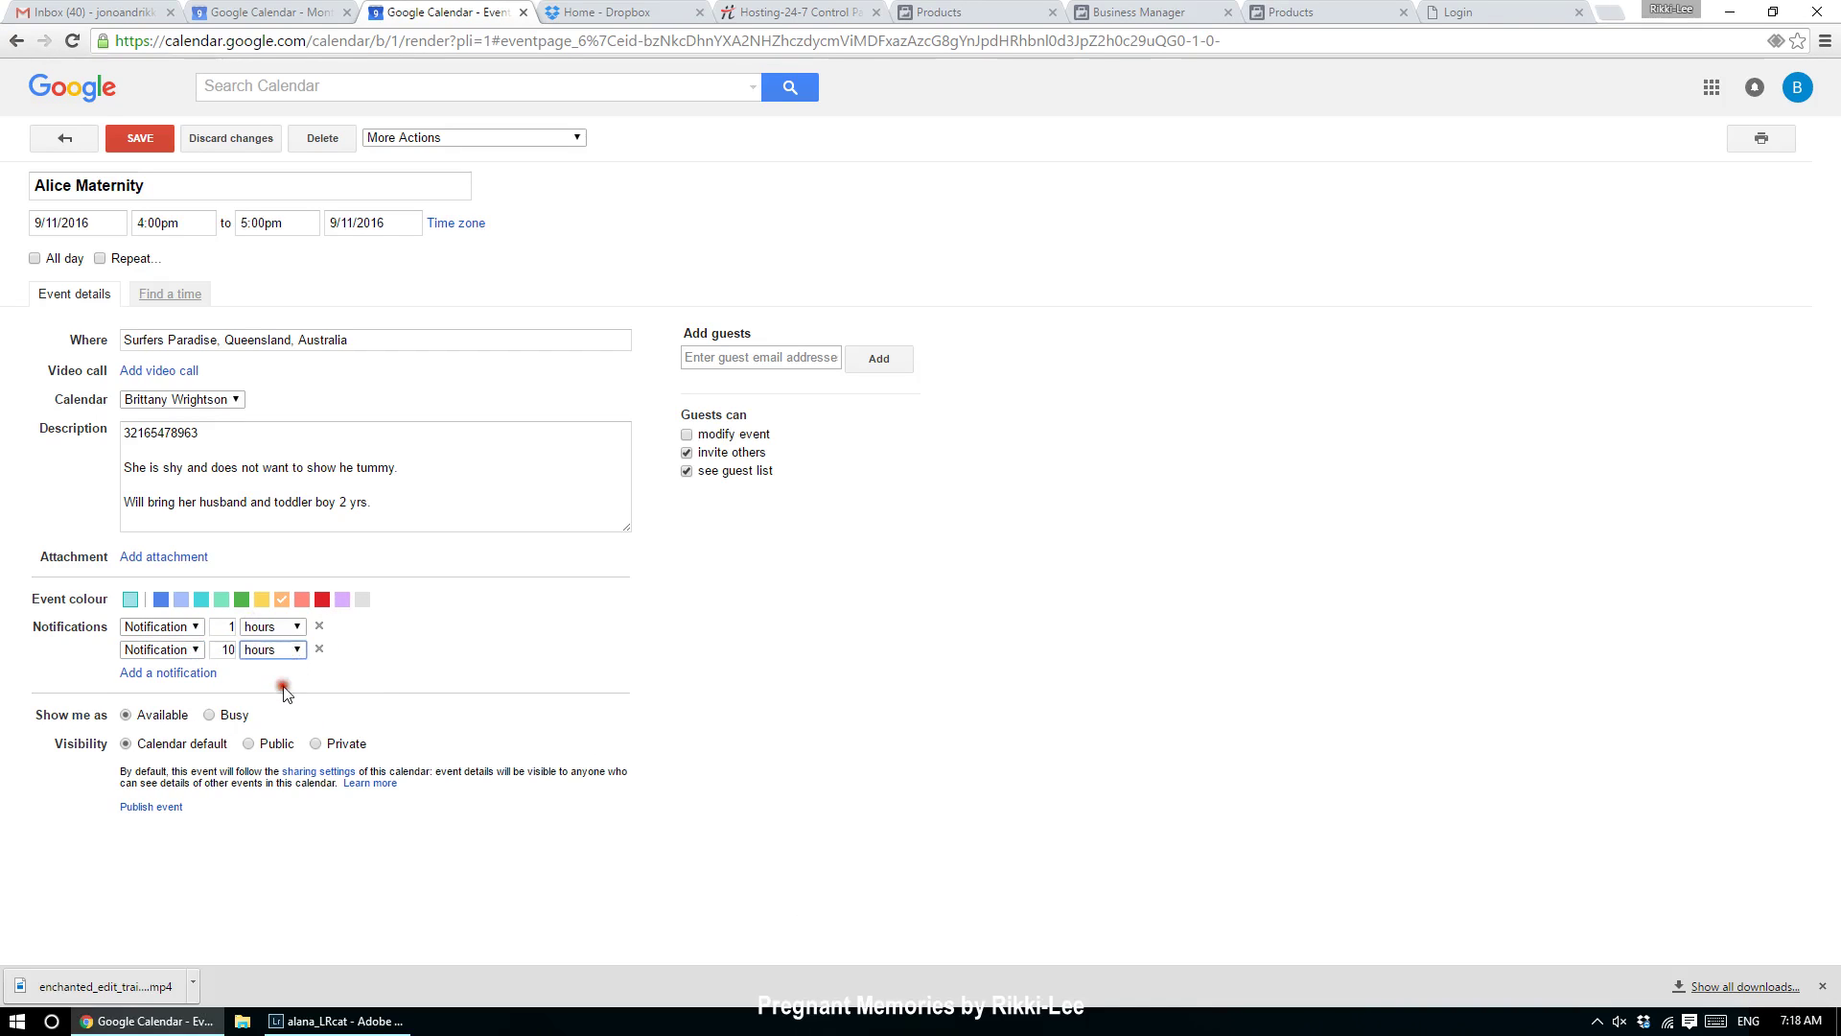
{"action": "double_click", "coordinate": [220, 650]}
{"action": "type", "text": "6"}
{"action": "left_click", "coordinate": [628, 718]}
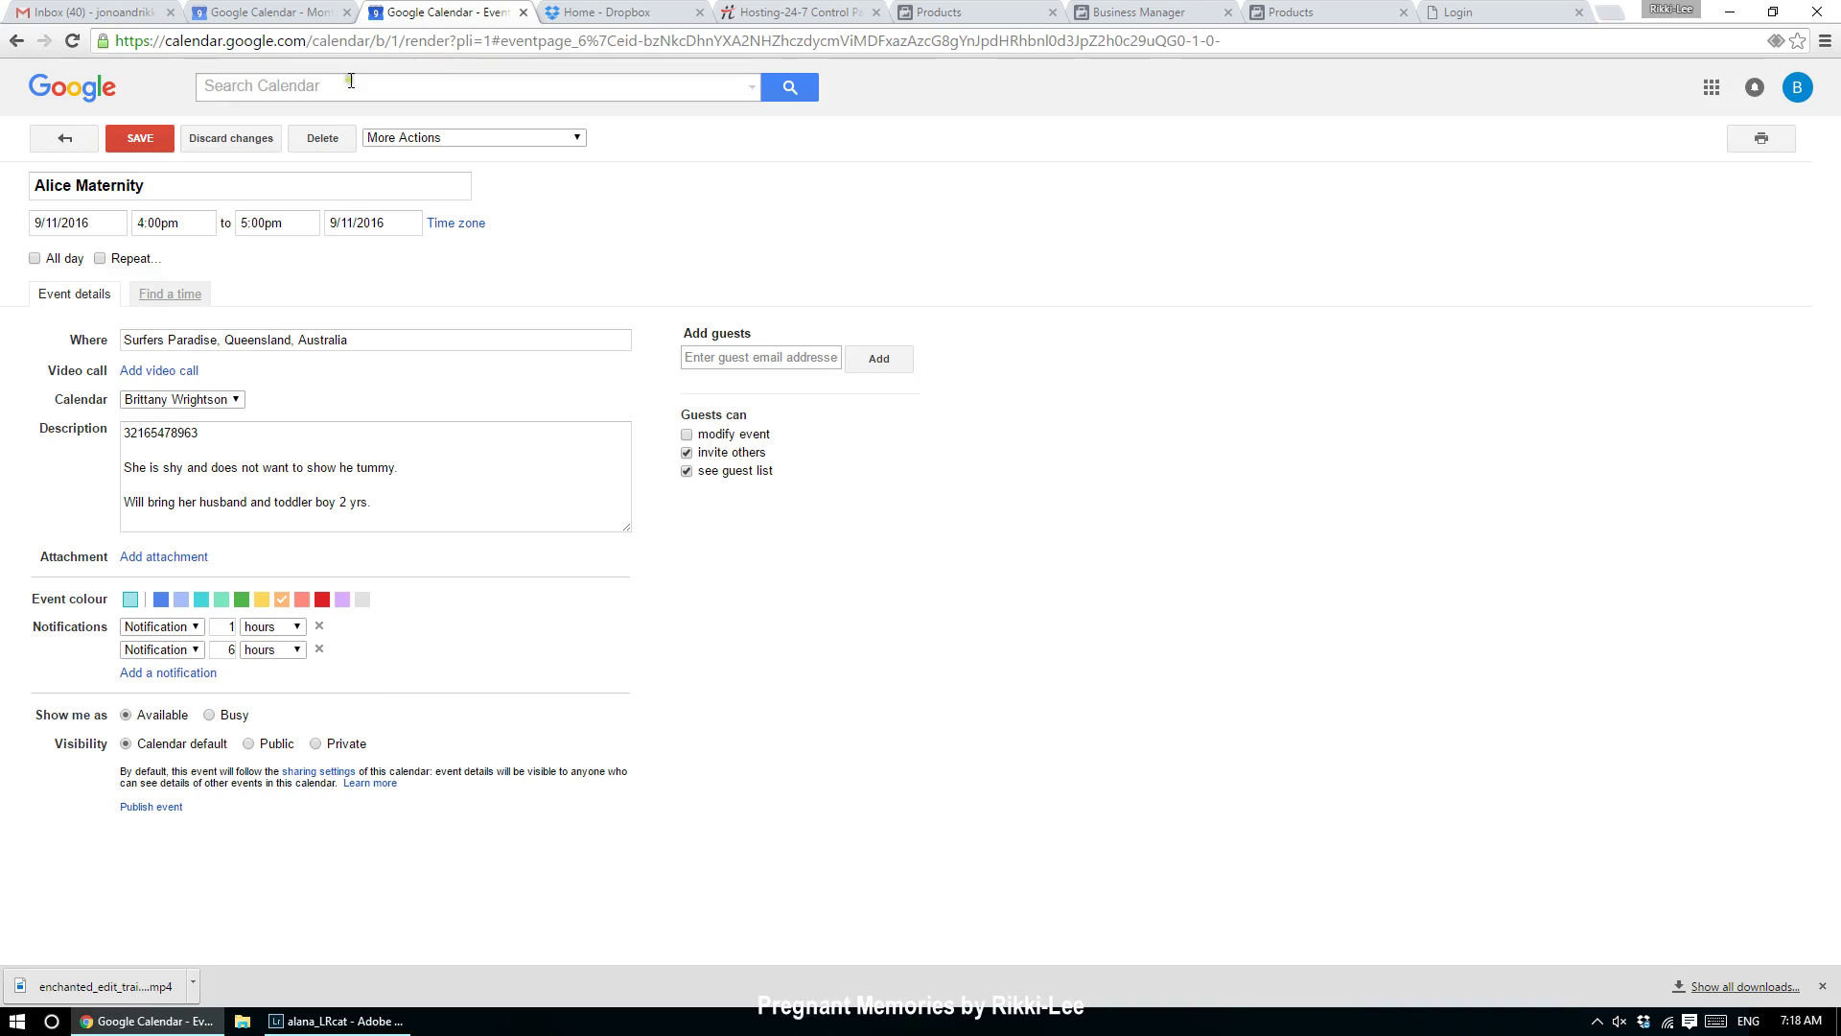
{"action": "left_click", "coordinate": [140, 138]}
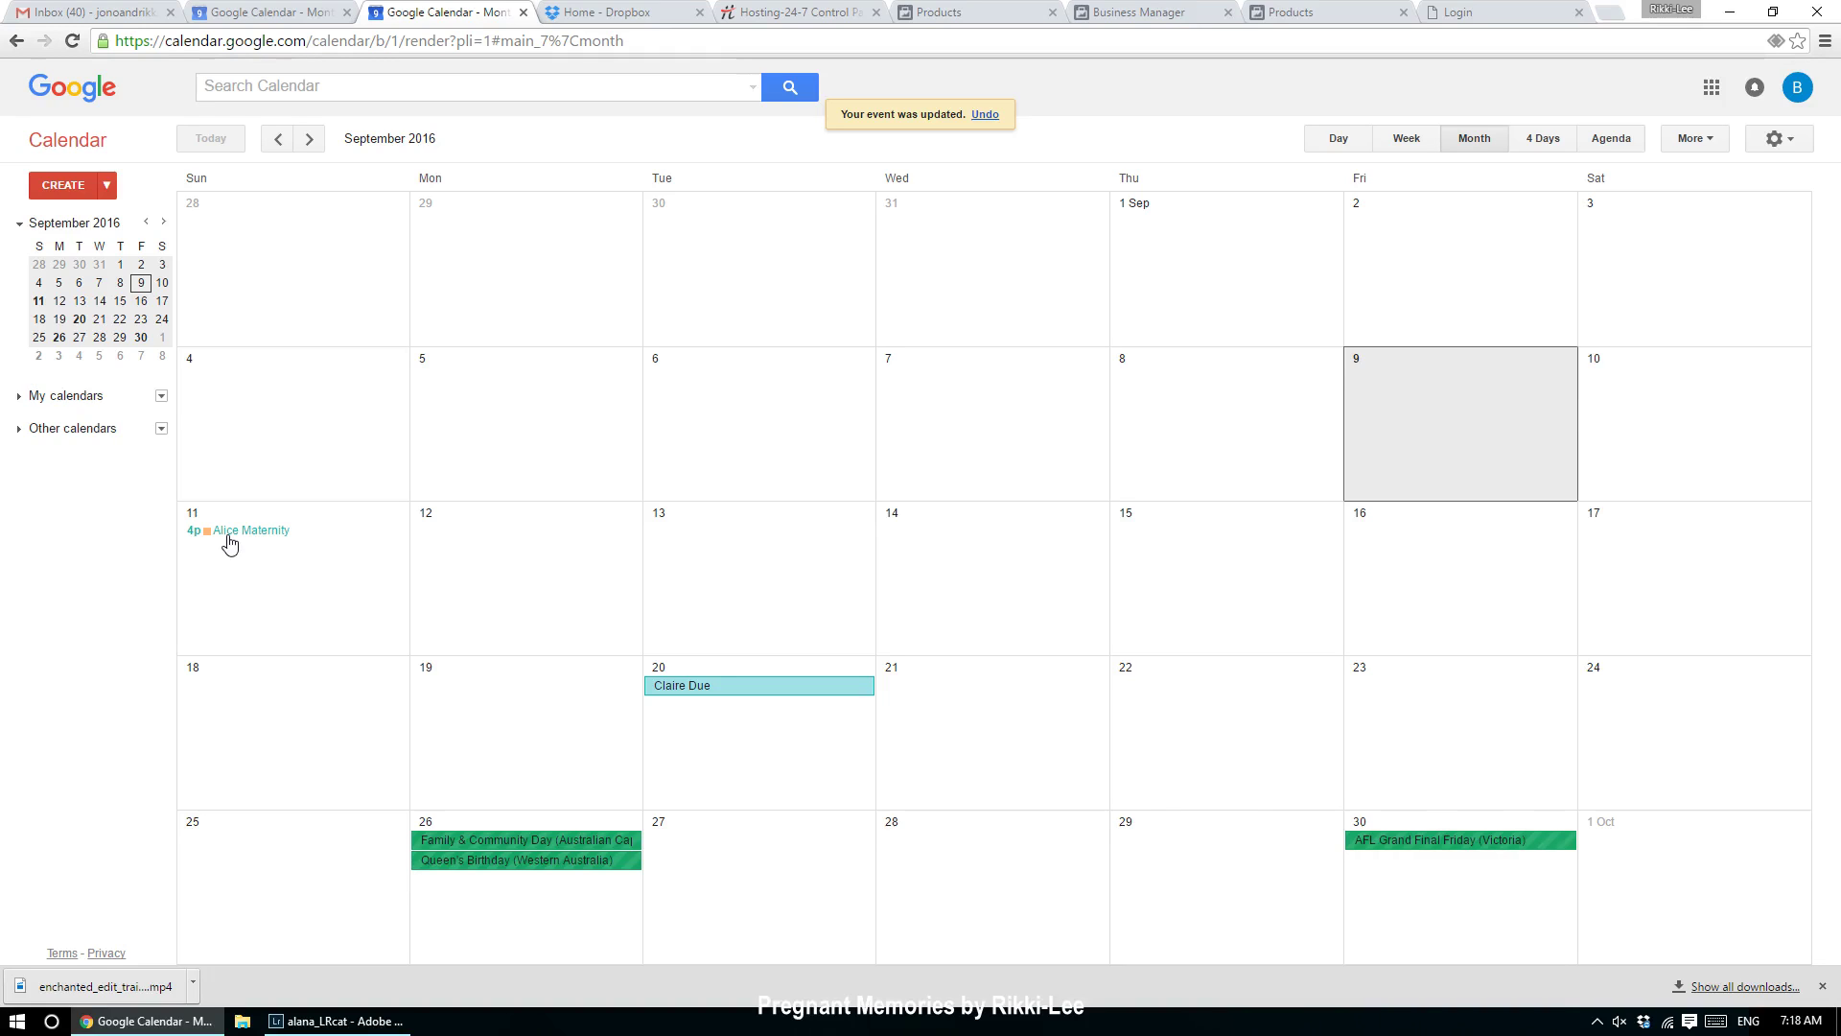
Step: Expand My calendars and Other calendars, check the Reminders options, then open the My calendars menu
{"action": "left_click", "coordinate": [17, 396]}
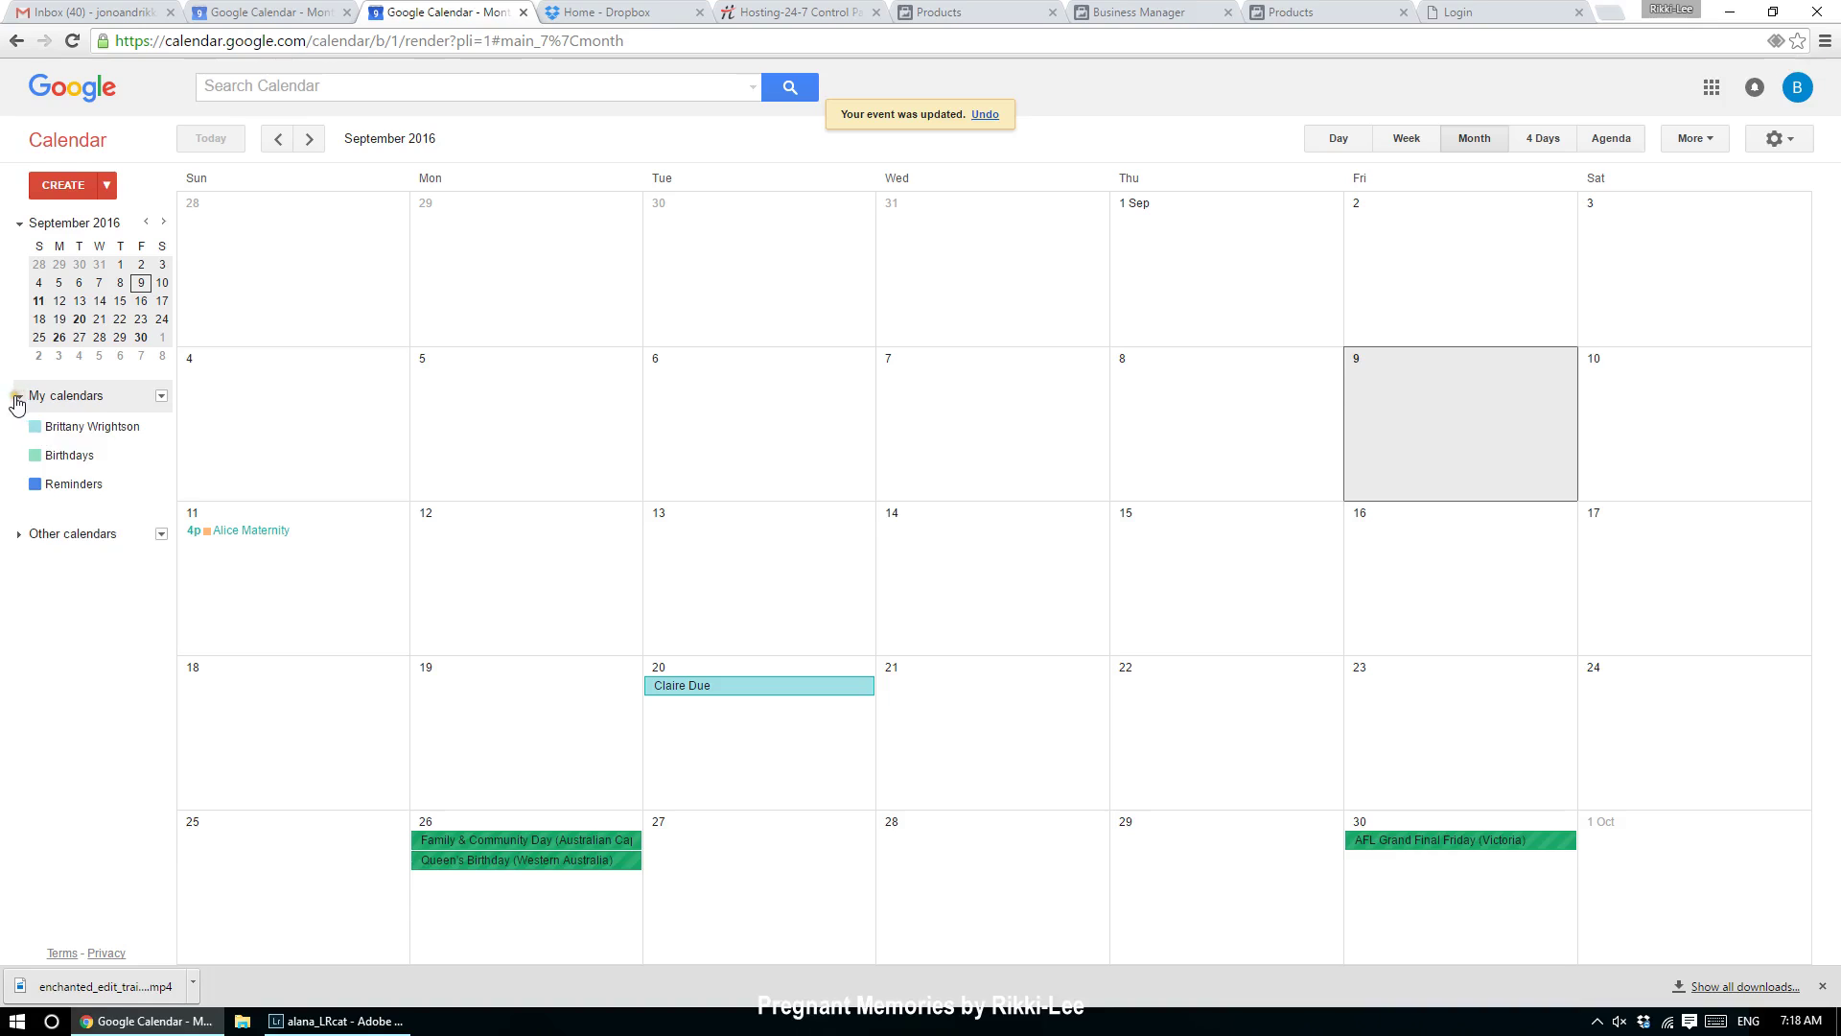
{"action": "left_click", "coordinate": [18, 534]}
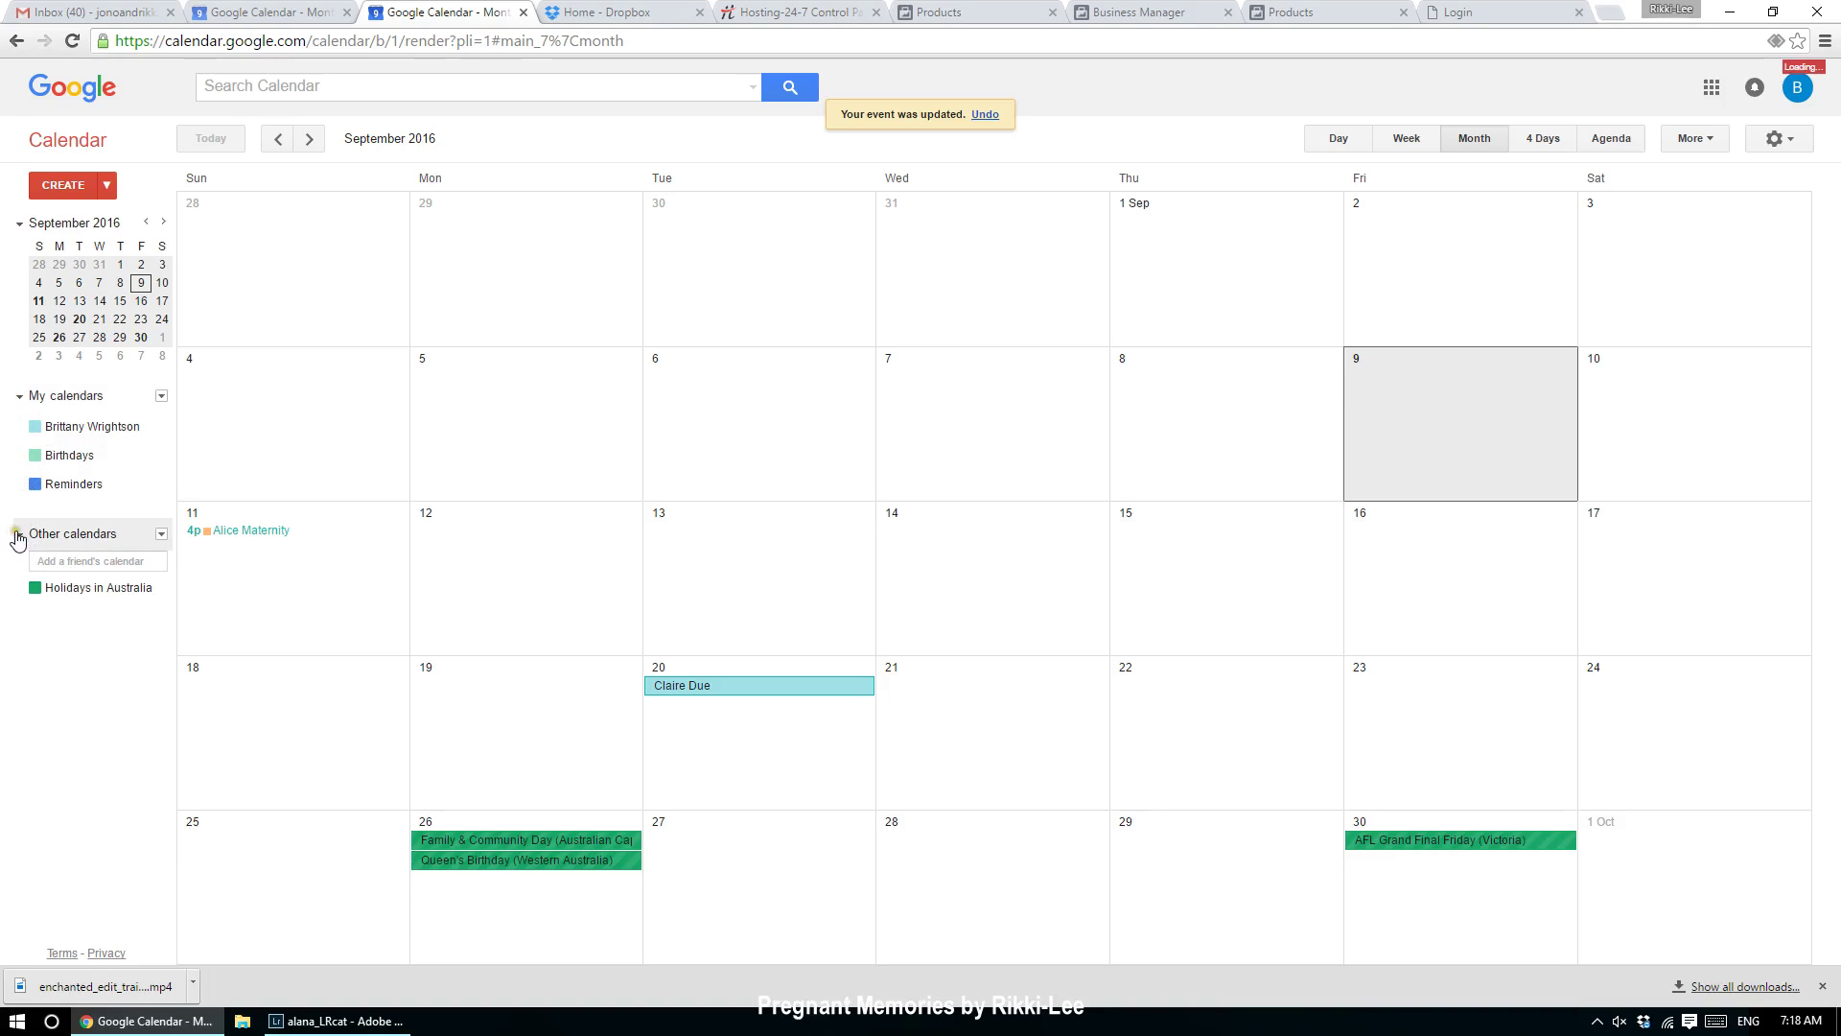
{"action": "left_click", "coordinate": [423, 566]}
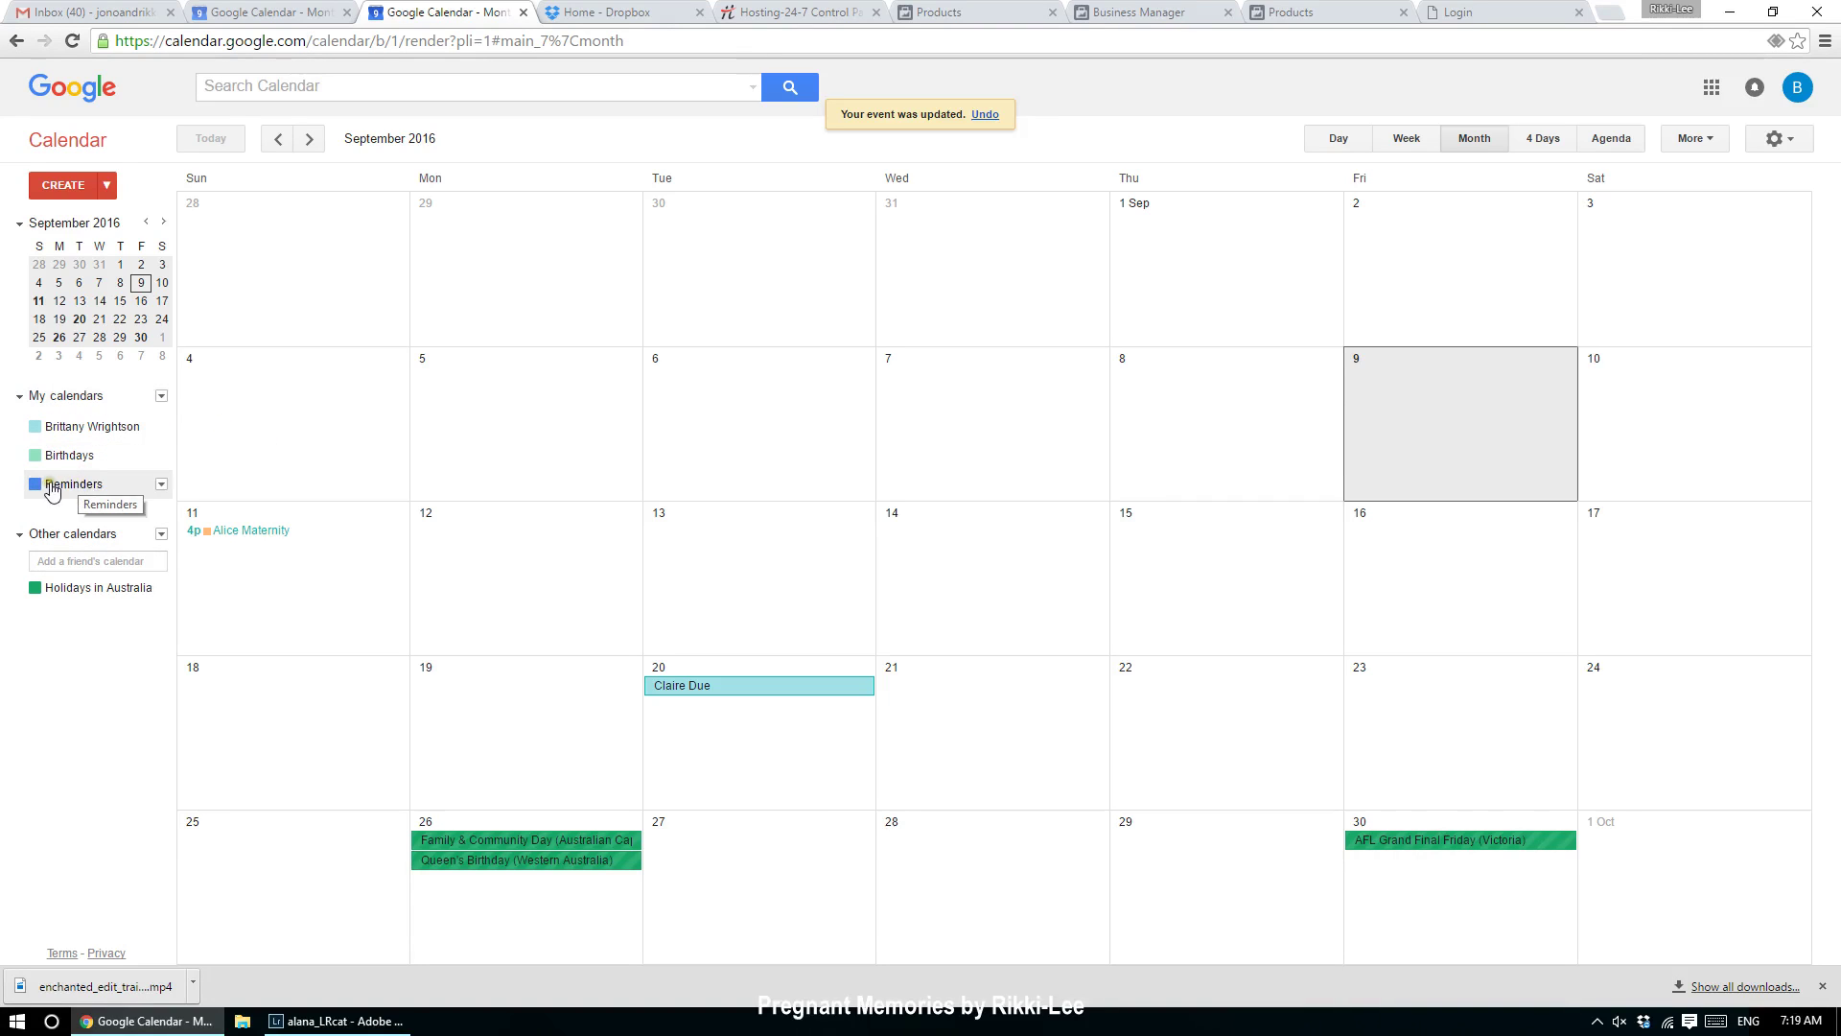
{"action": "left_click", "coordinate": [154, 483]}
{"action": "left_click", "coordinate": [162, 484]}
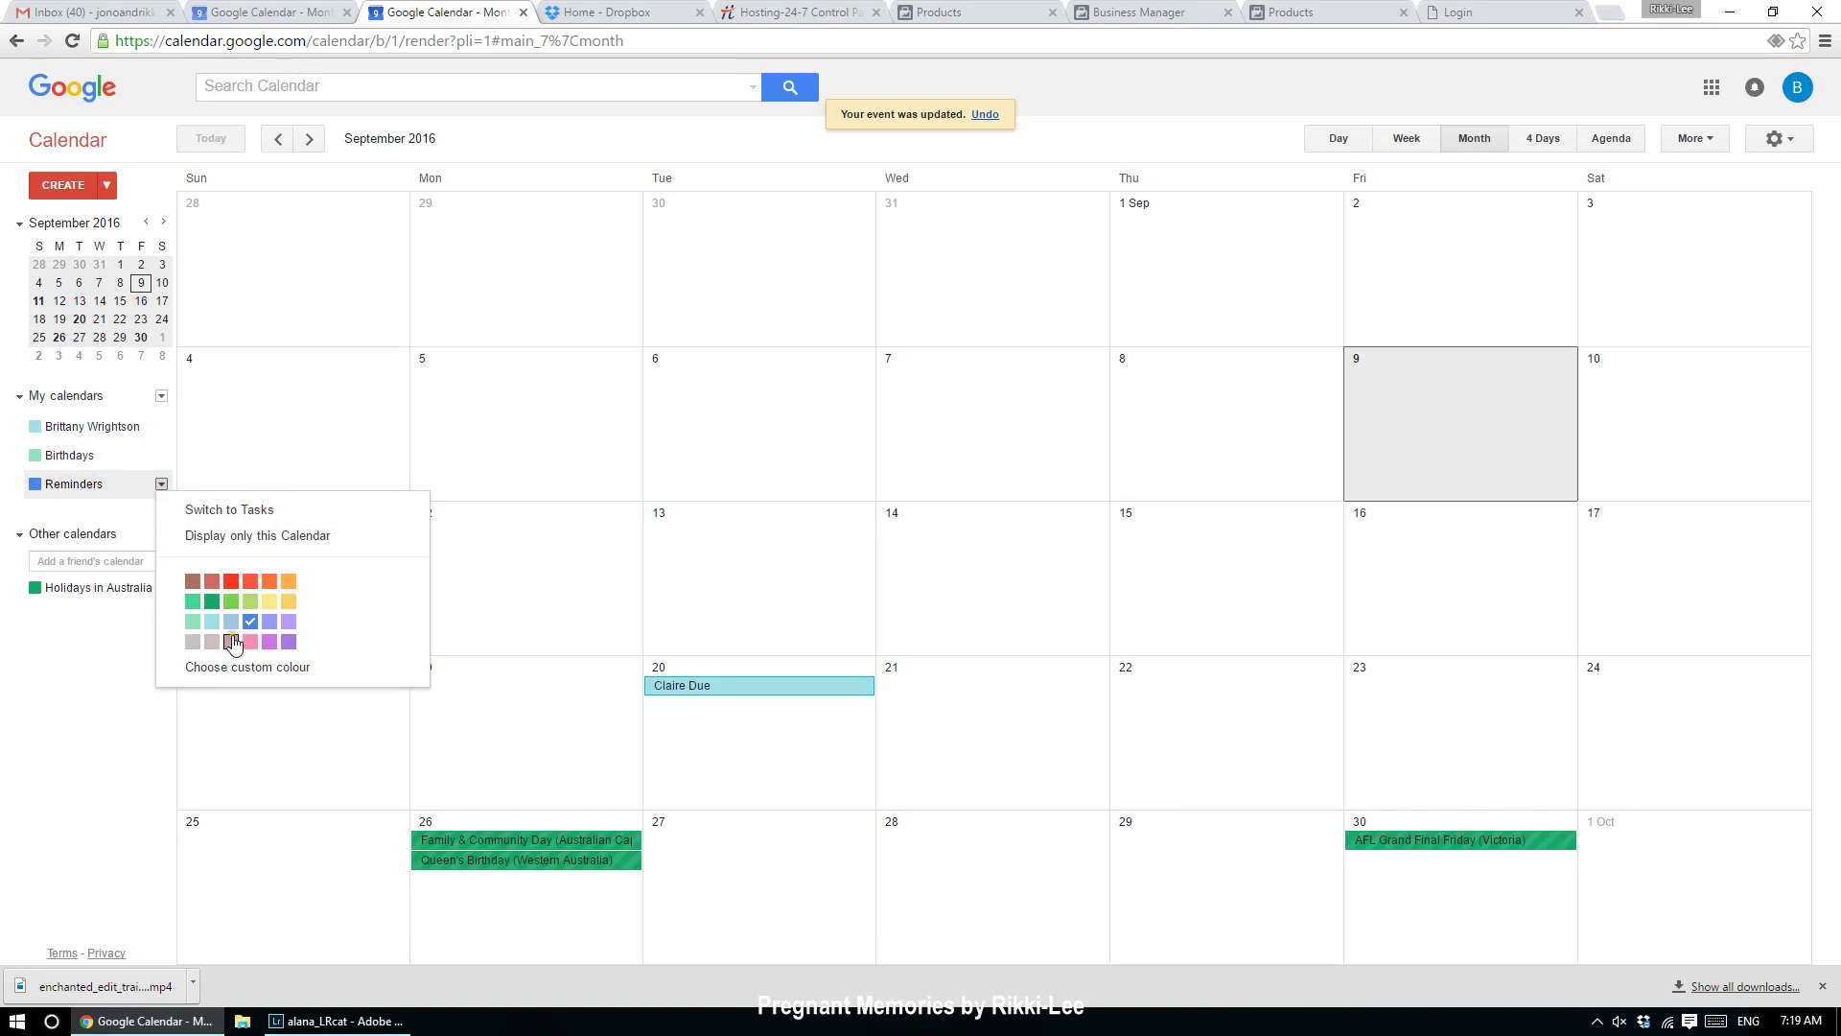
{"action": "left_click", "coordinate": [72, 671]}
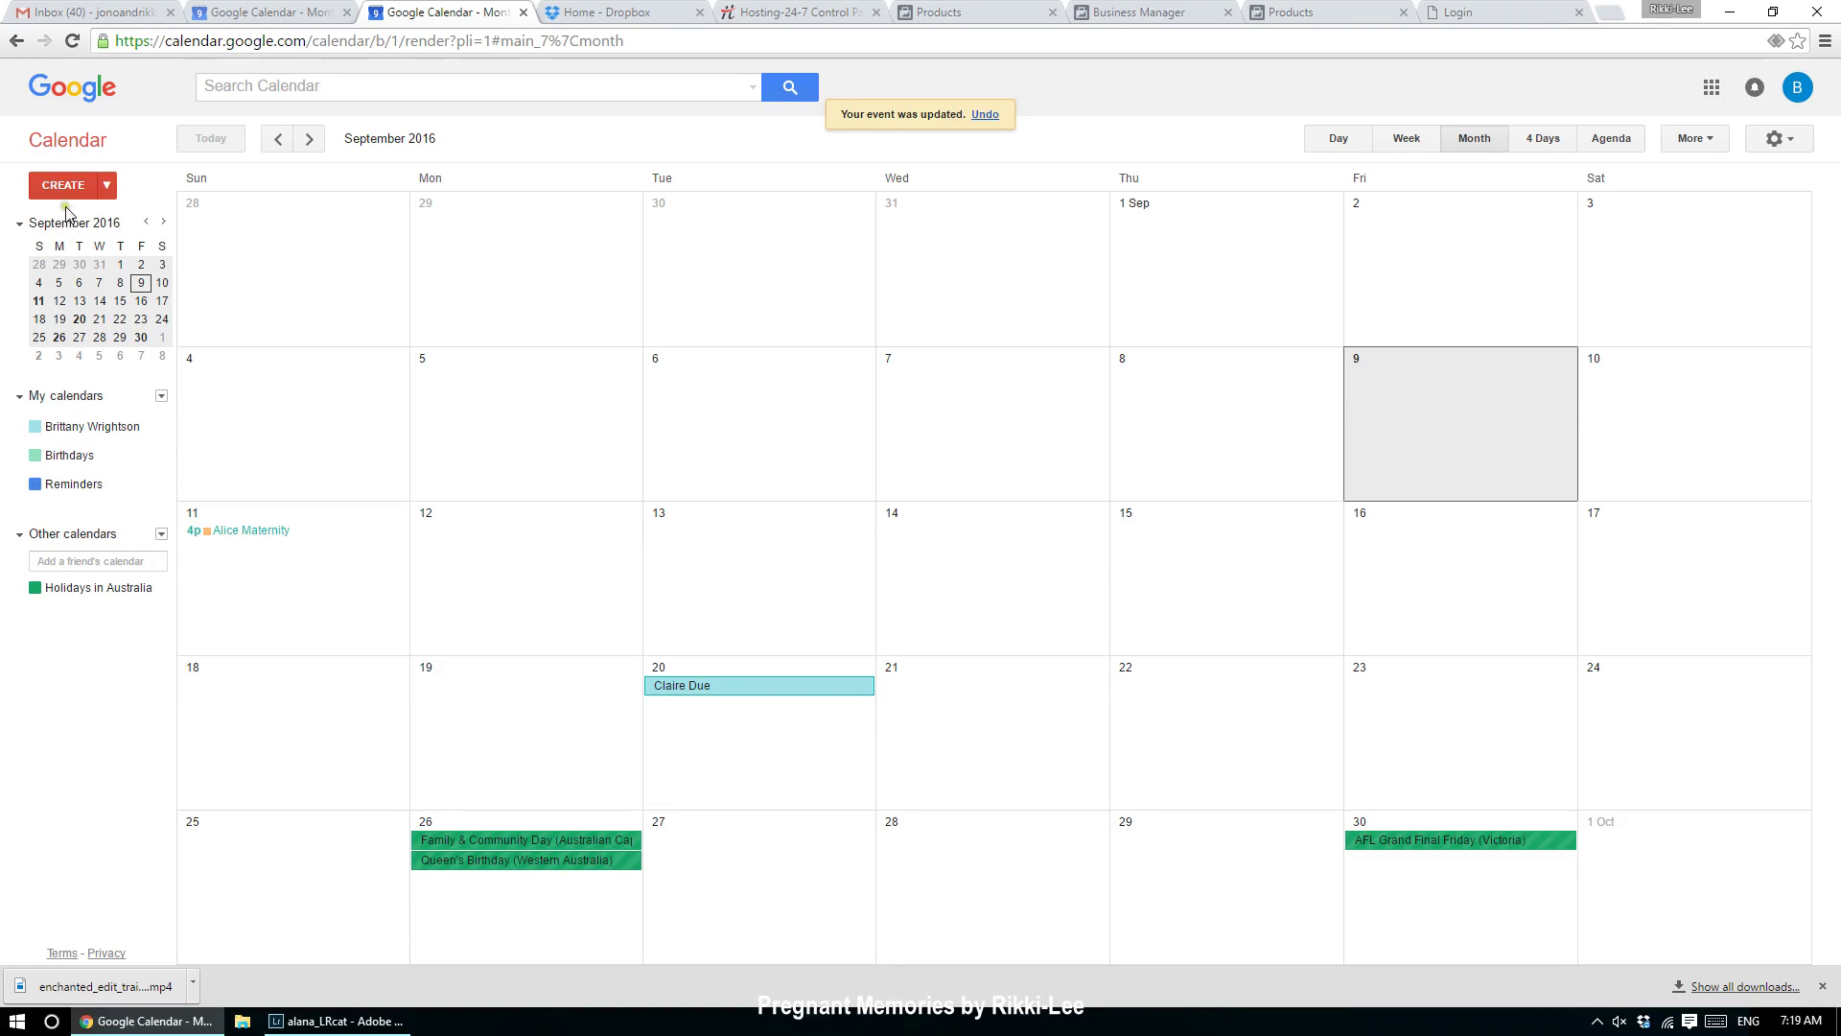
{"action": "left_click", "coordinate": [160, 535]}
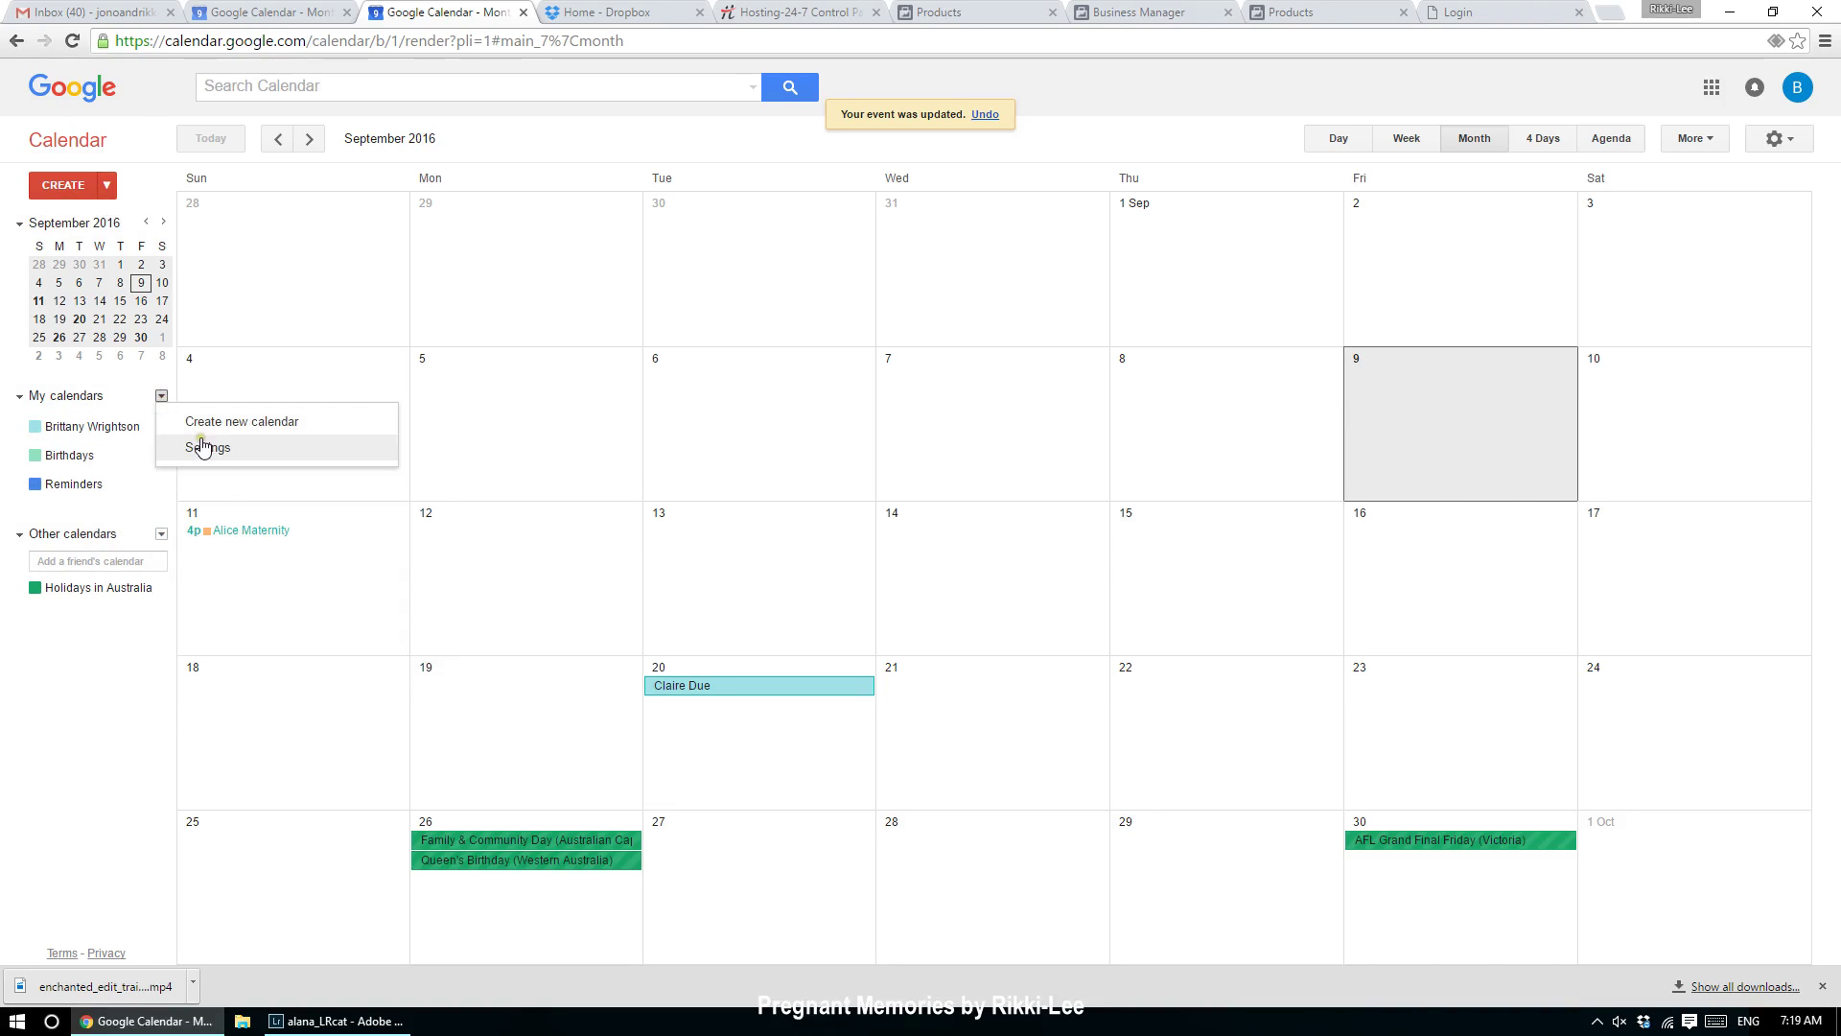
Step: Go to Calendar Settings and its General tab
{"action": "left_click", "coordinate": [207, 447]}
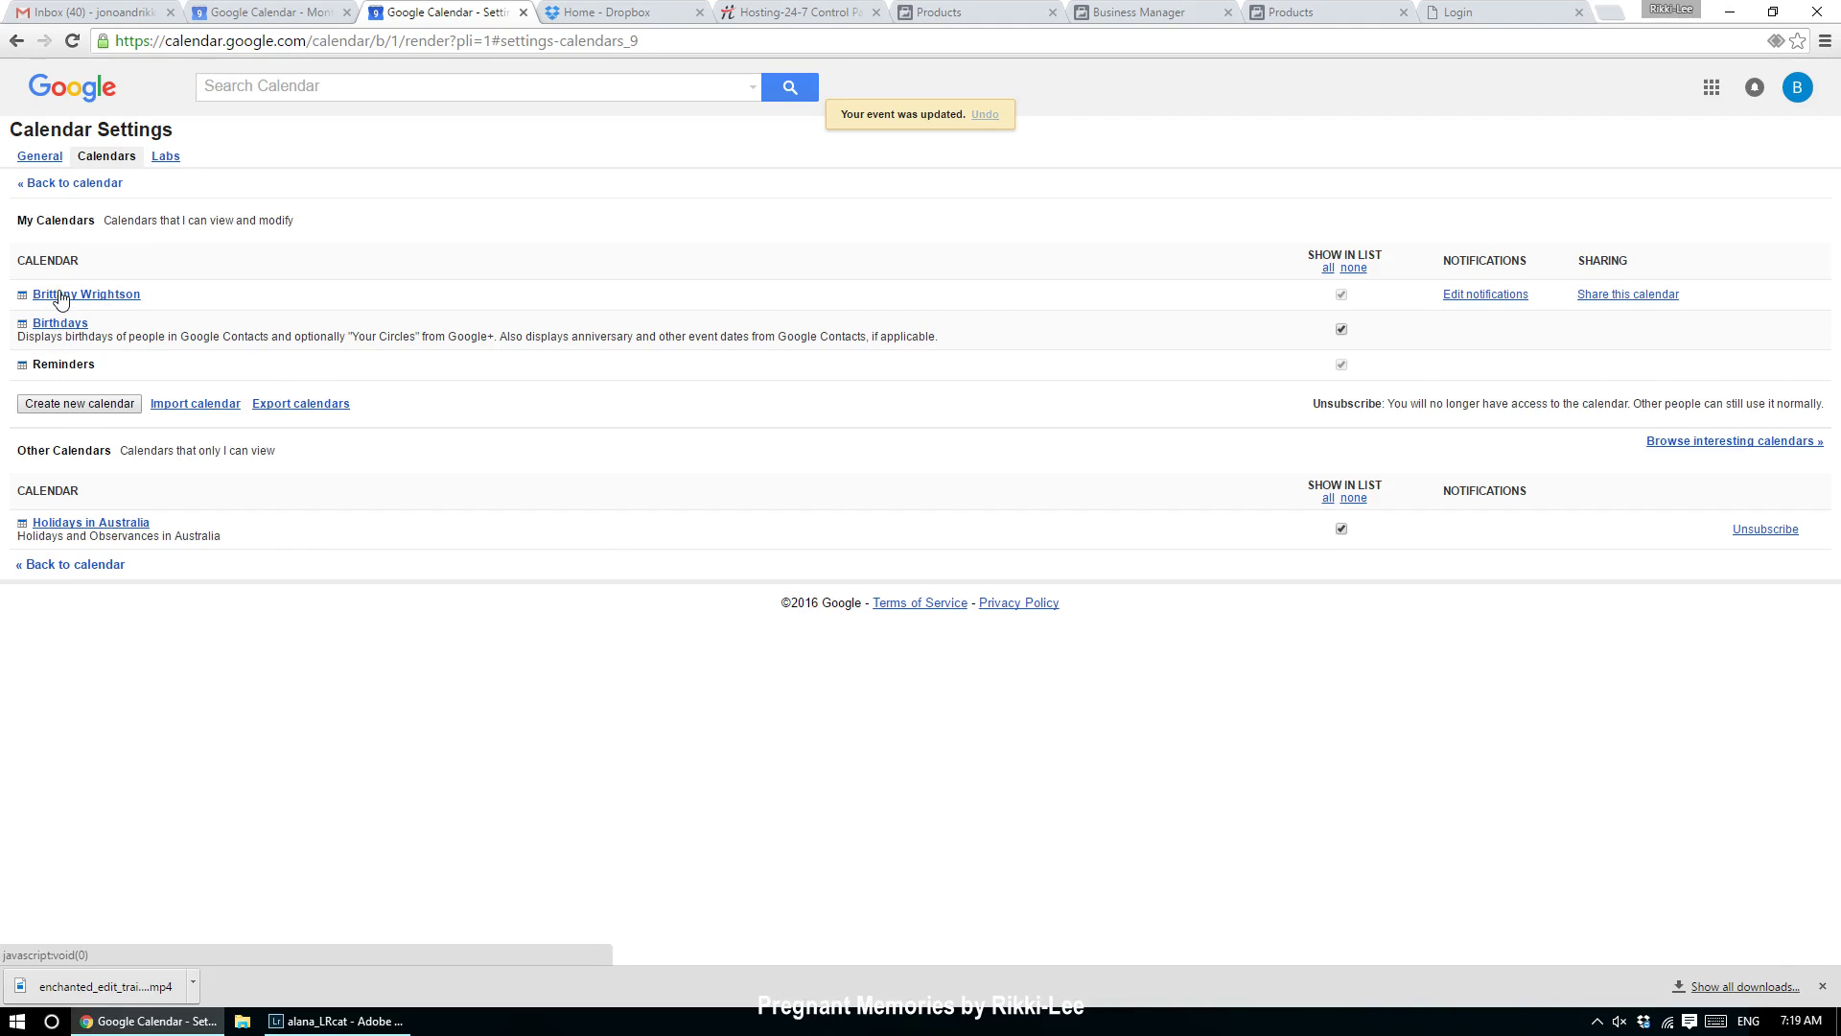
{"action": "left_click", "coordinate": [39, 156]}
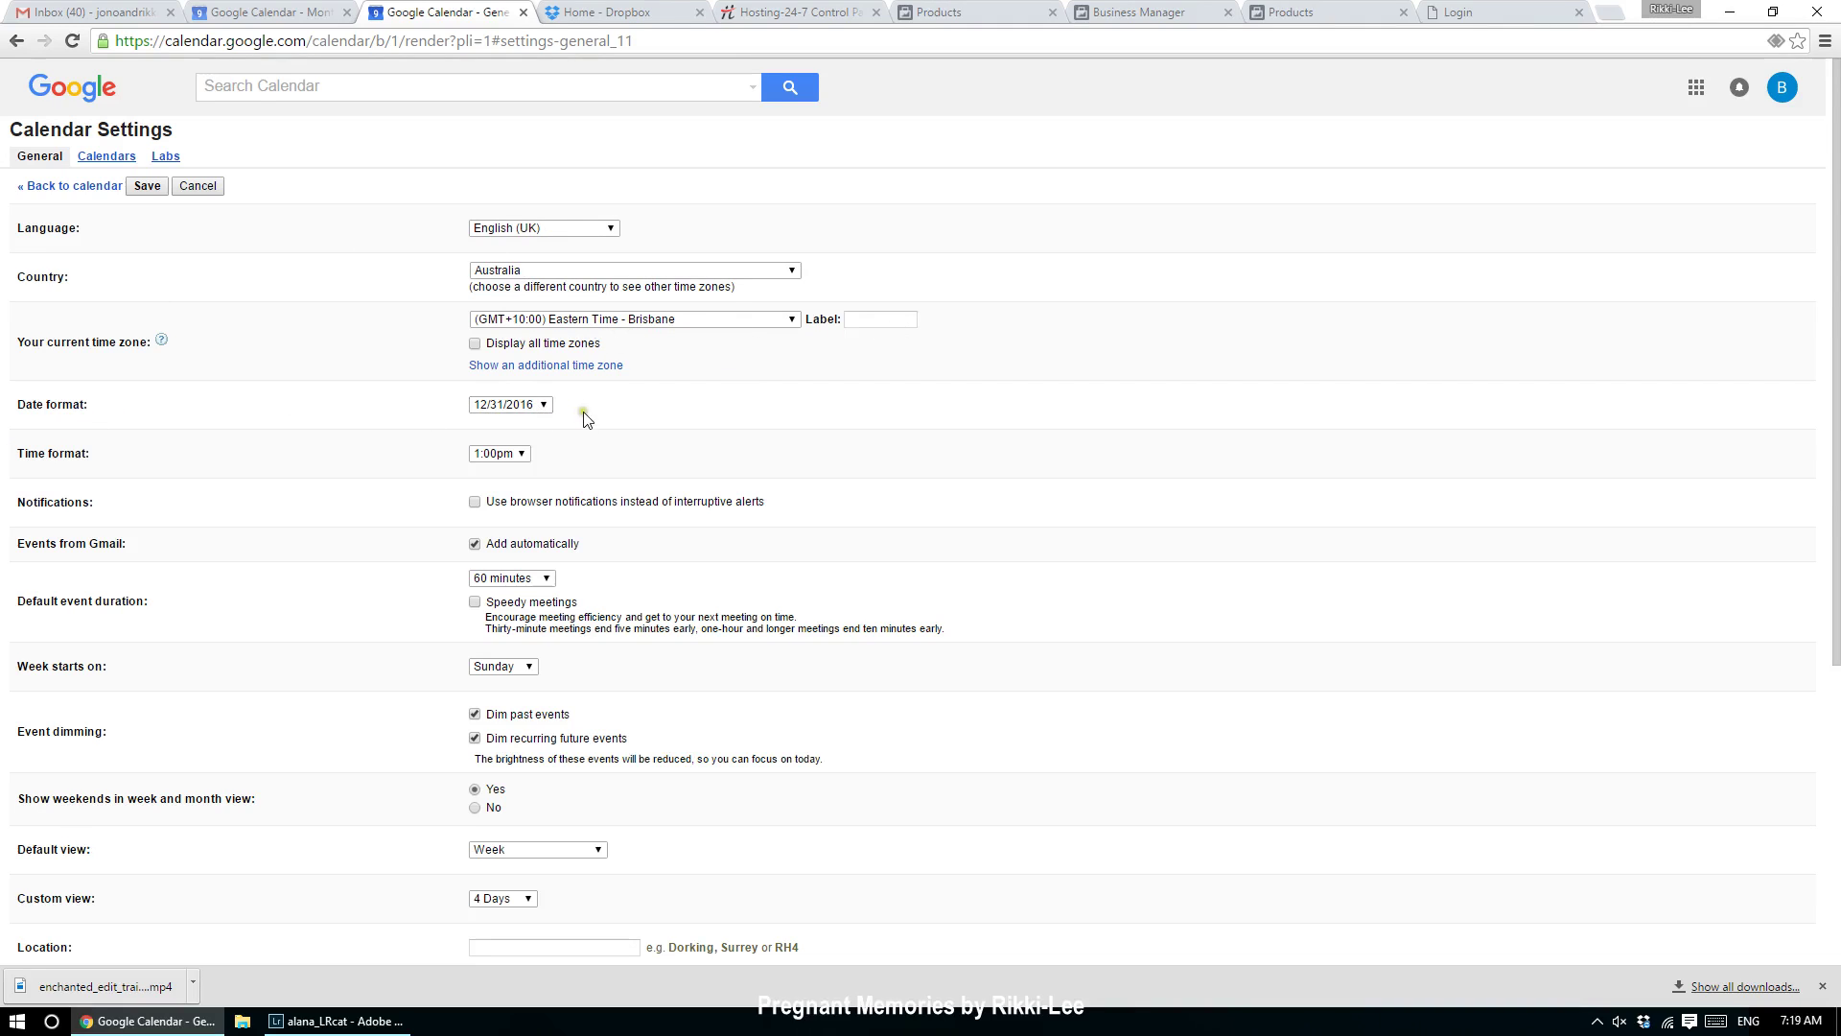
Step: Change the time format to 24-hour (13:00)
{"action": "left_click", "coordinate": [529, 457]}
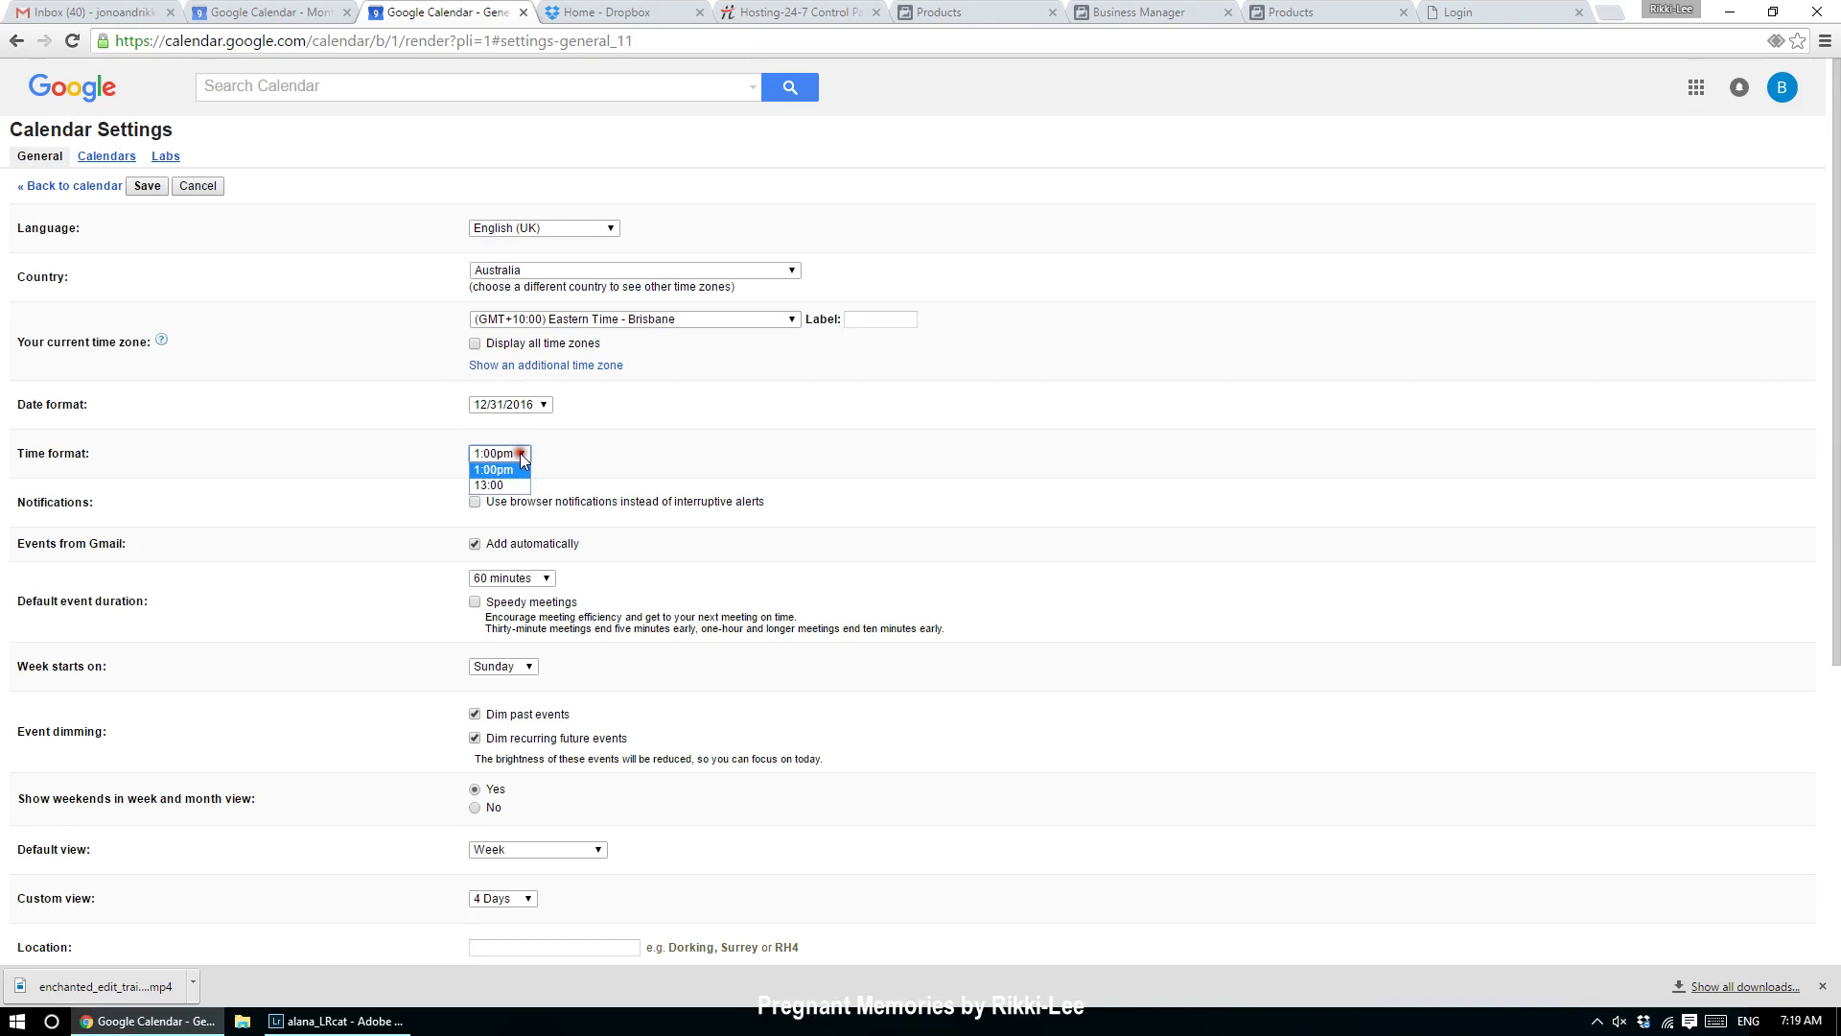
{"action": "left_click", "coordinate": [504, 486]}
{"action": "scroll", "coordinate": [884, 467], "scroll_direction": "down", "scroll_amount": 1}
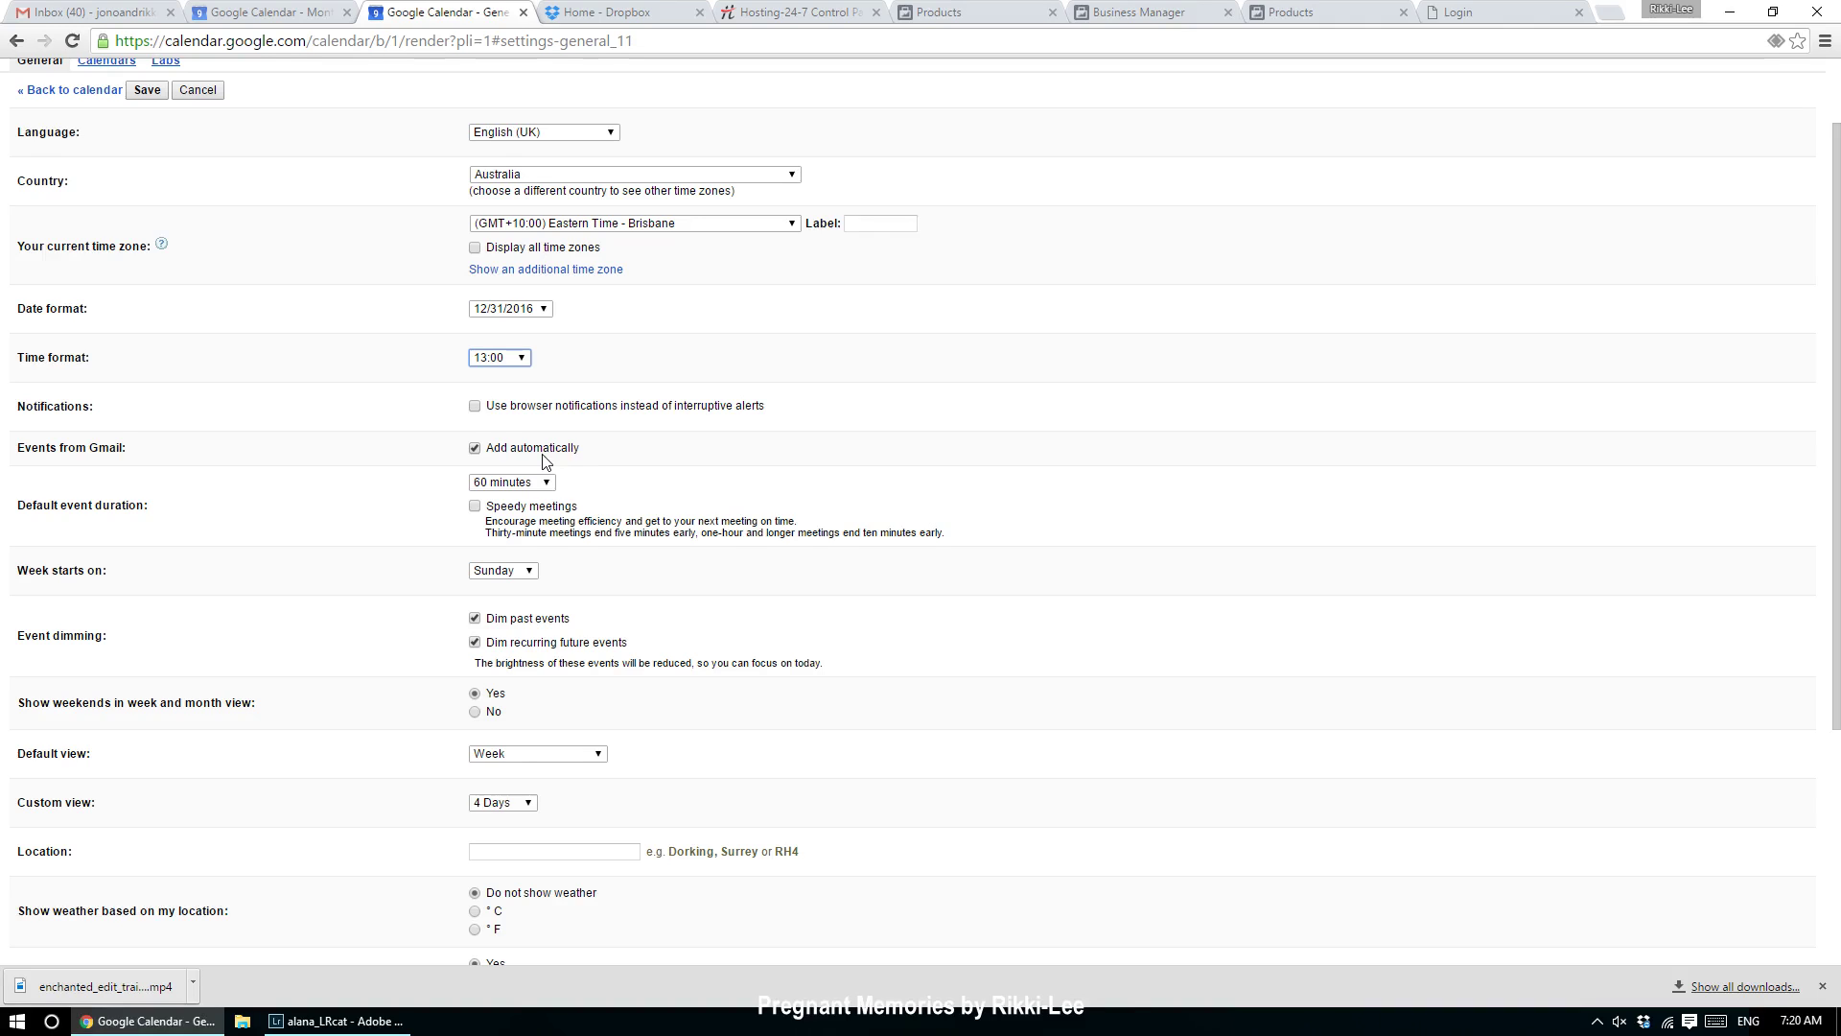
Step: Set 90-minute default events, a Monday week start and a 4 Weeks custom view
{"action": "left_click", "coordinate": [532, 482]}
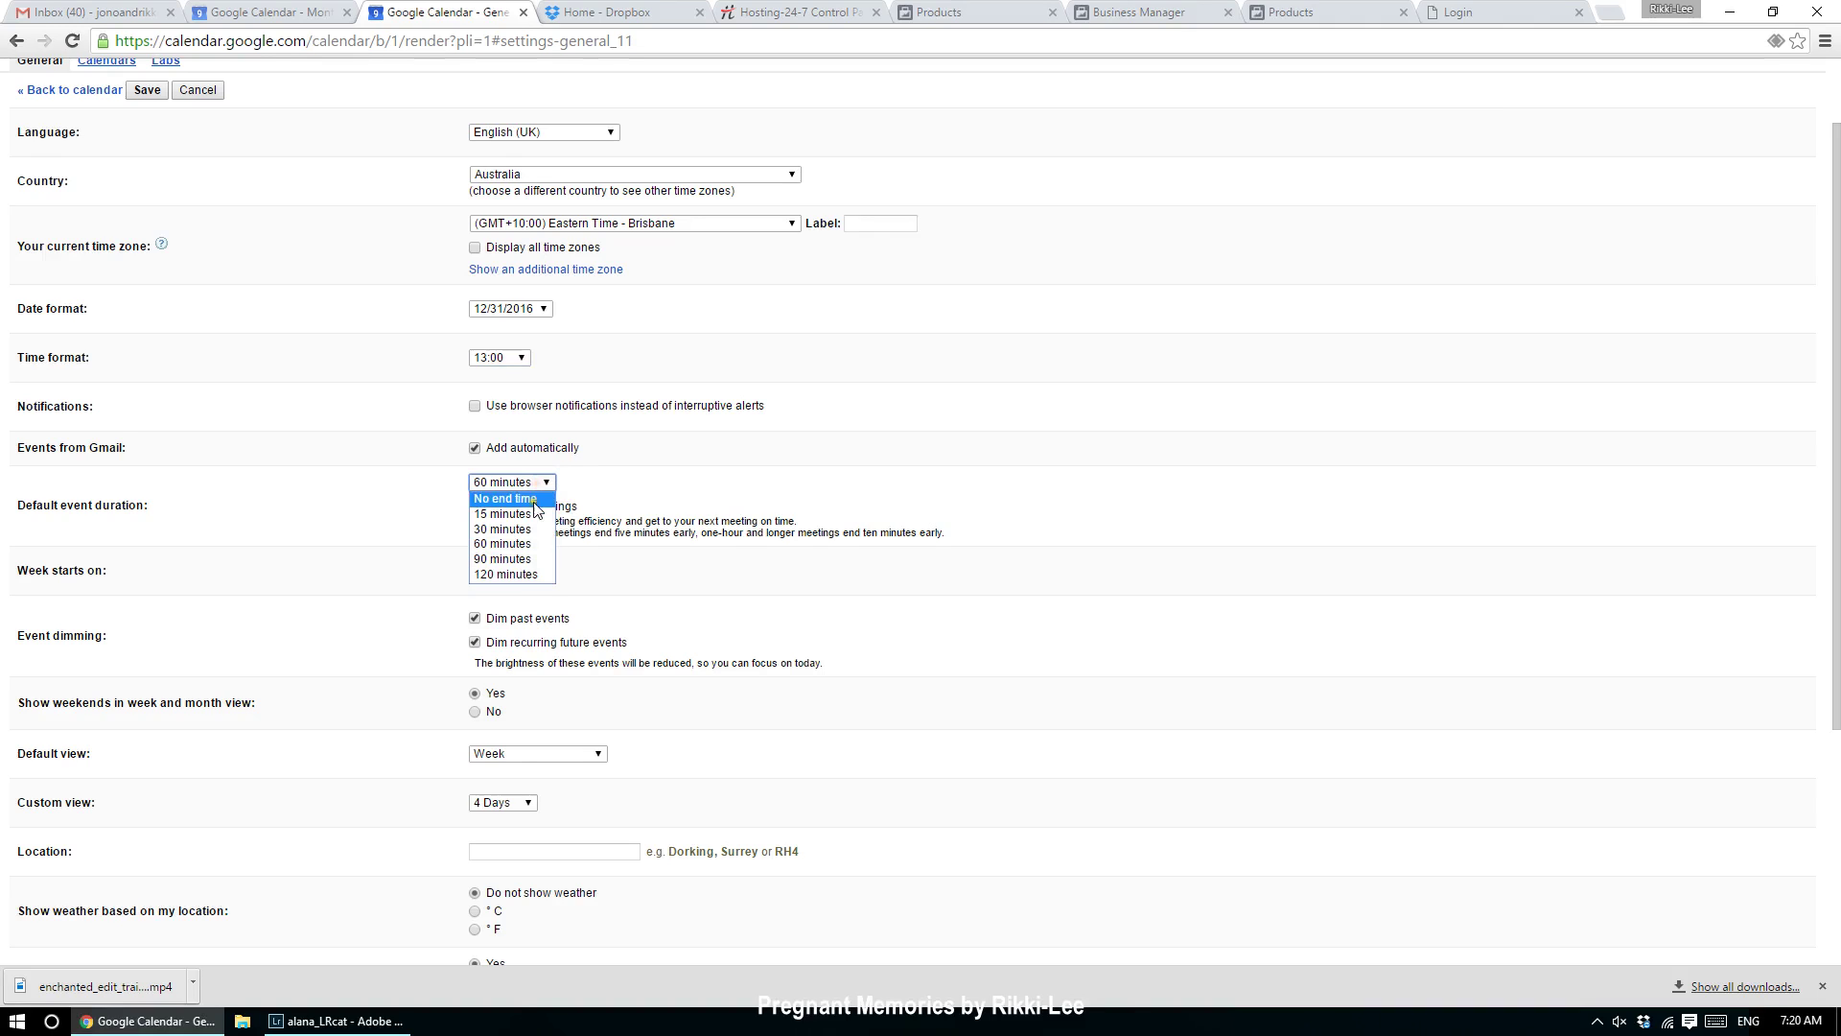
{"action": "left_click", "coordinate": [519, 559]}
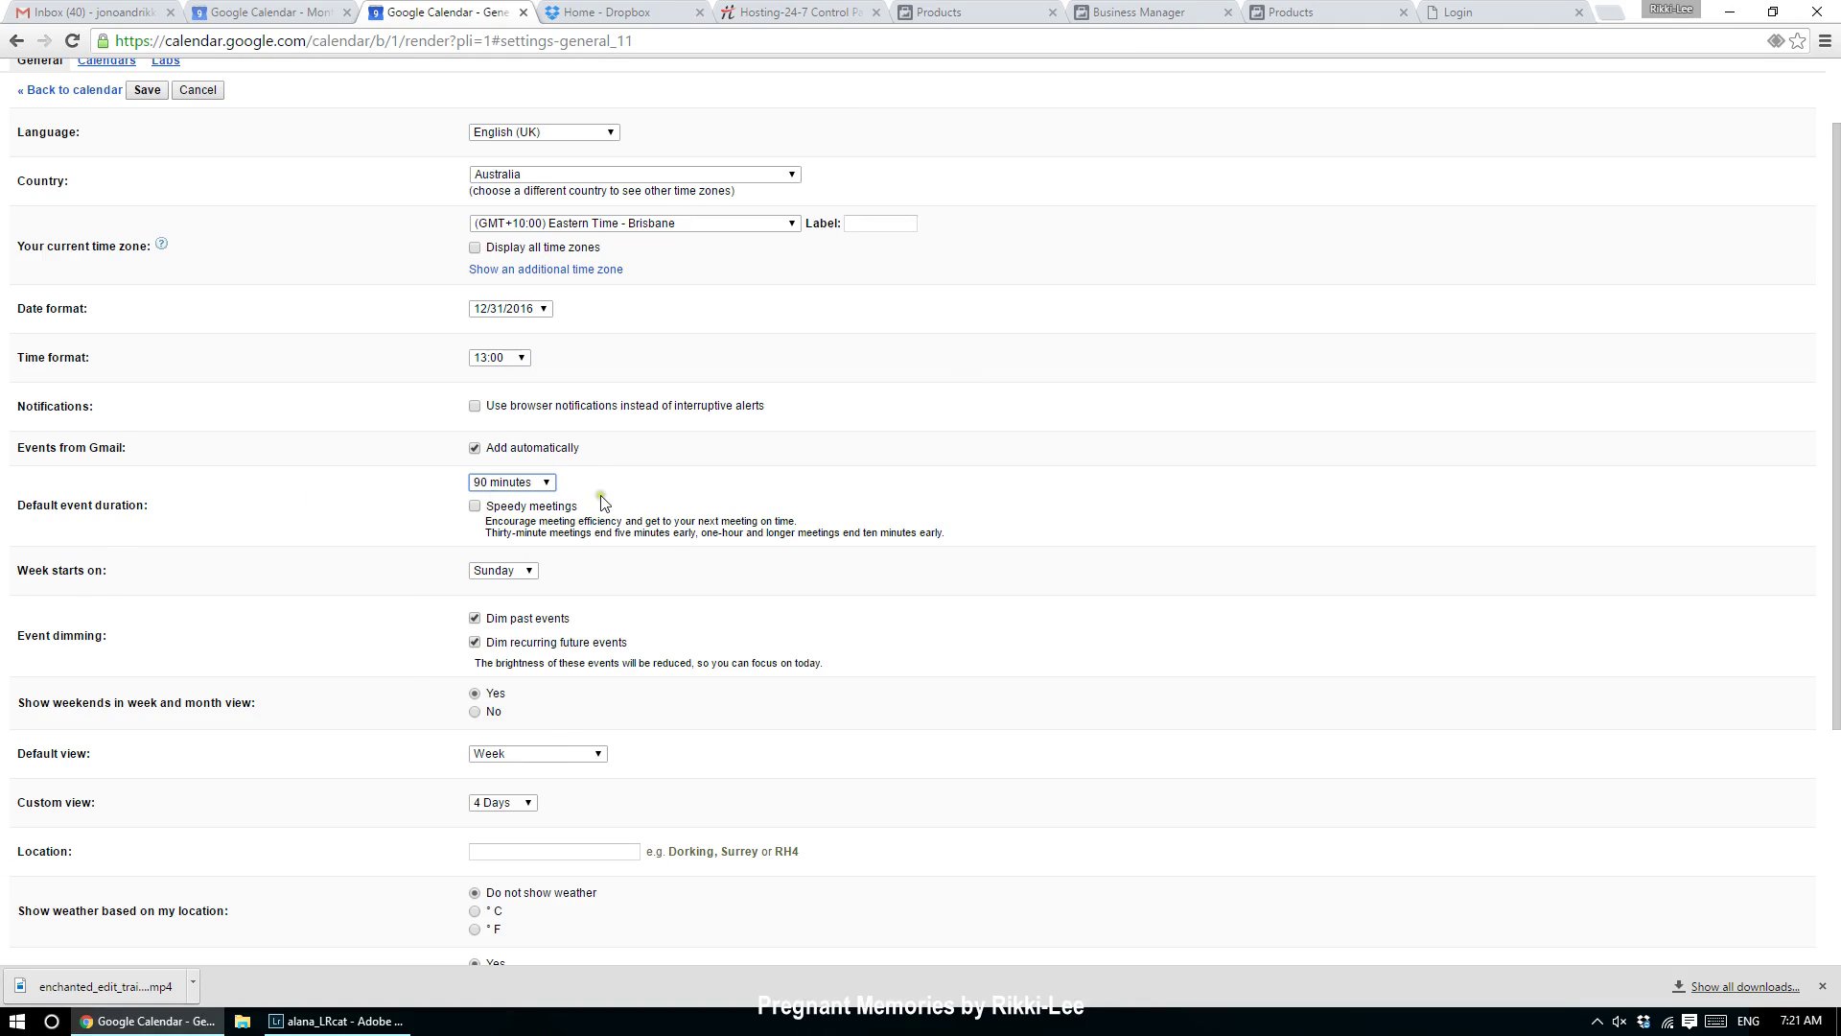
{"action": "left_click", "coordinate": [523, 572]}
{"action": "left_click", "coordinate": [496, 602]}
{"action": "scroll", "coordinate": [528, 628], "scroll_direction": "down", "scroll_amount": 1}
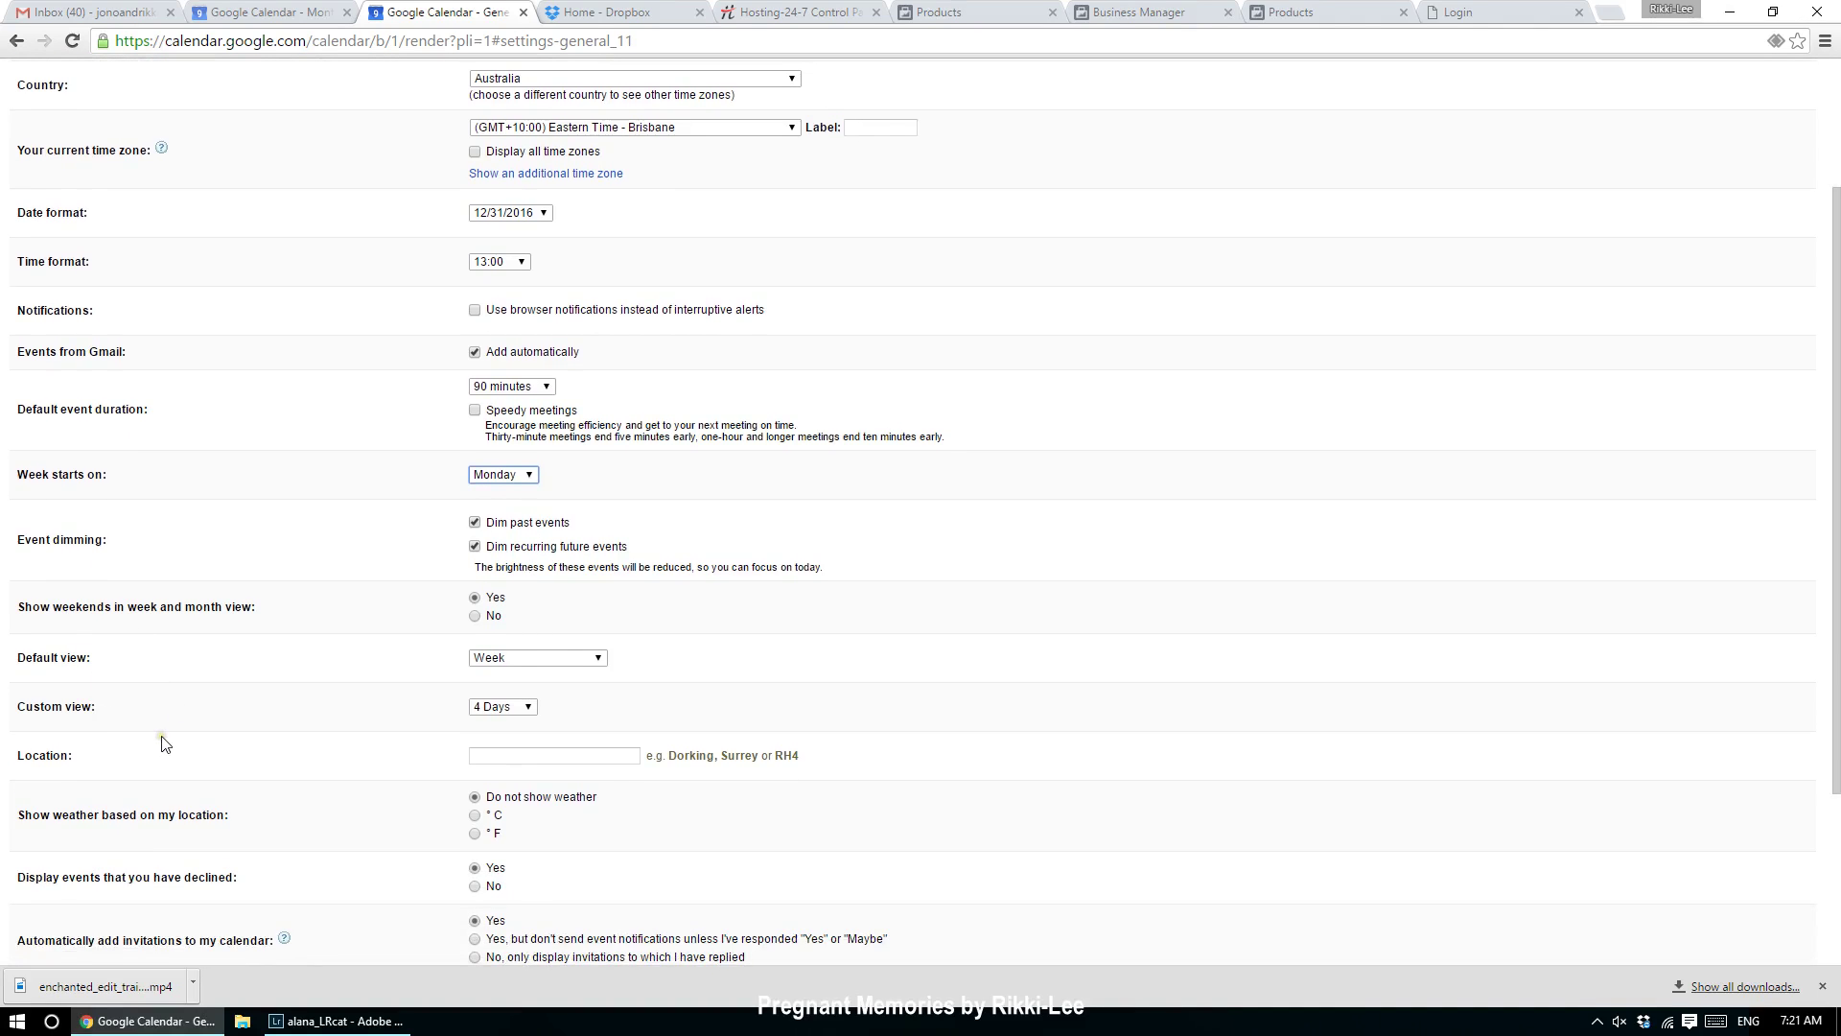
{"action": "scroll", "coordinate": [164, 745], "scroll_direction": "down", "scroll_amount": 1}
{"action": "left_click", "coordinate": [523, 611]}
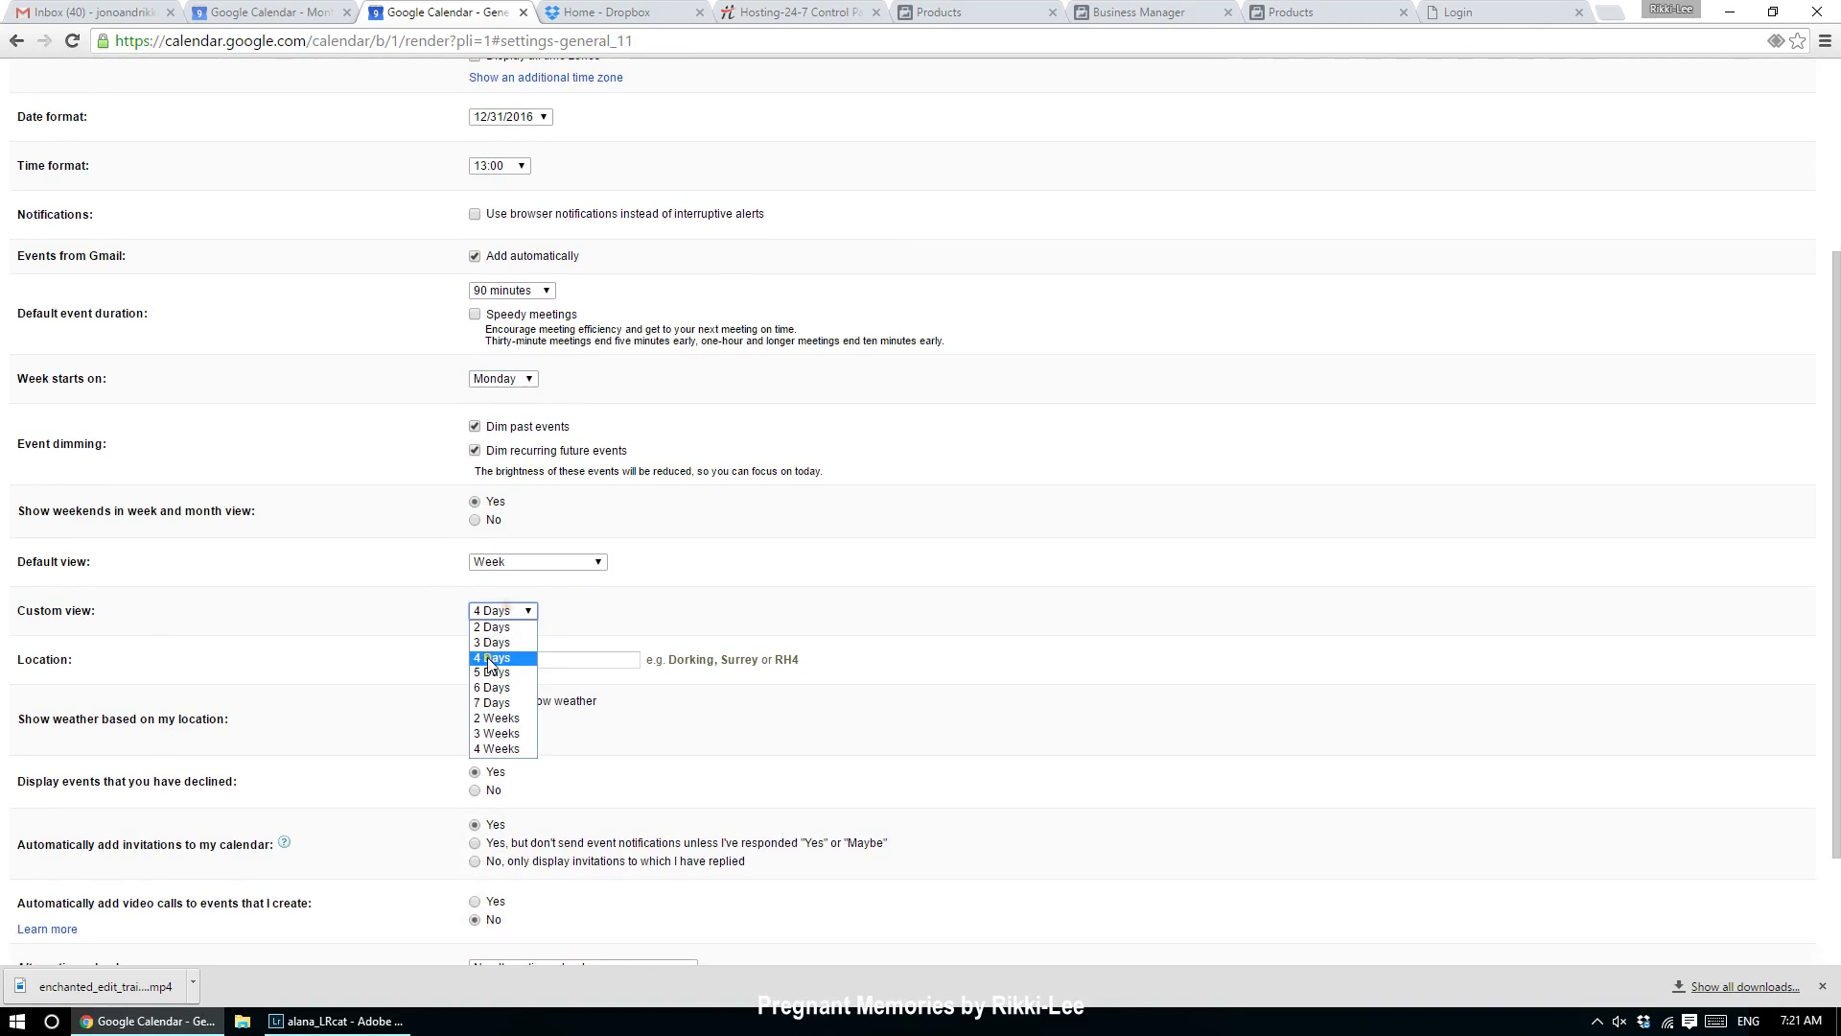
{"action": "left_click", "coordinate": [497, 750]}
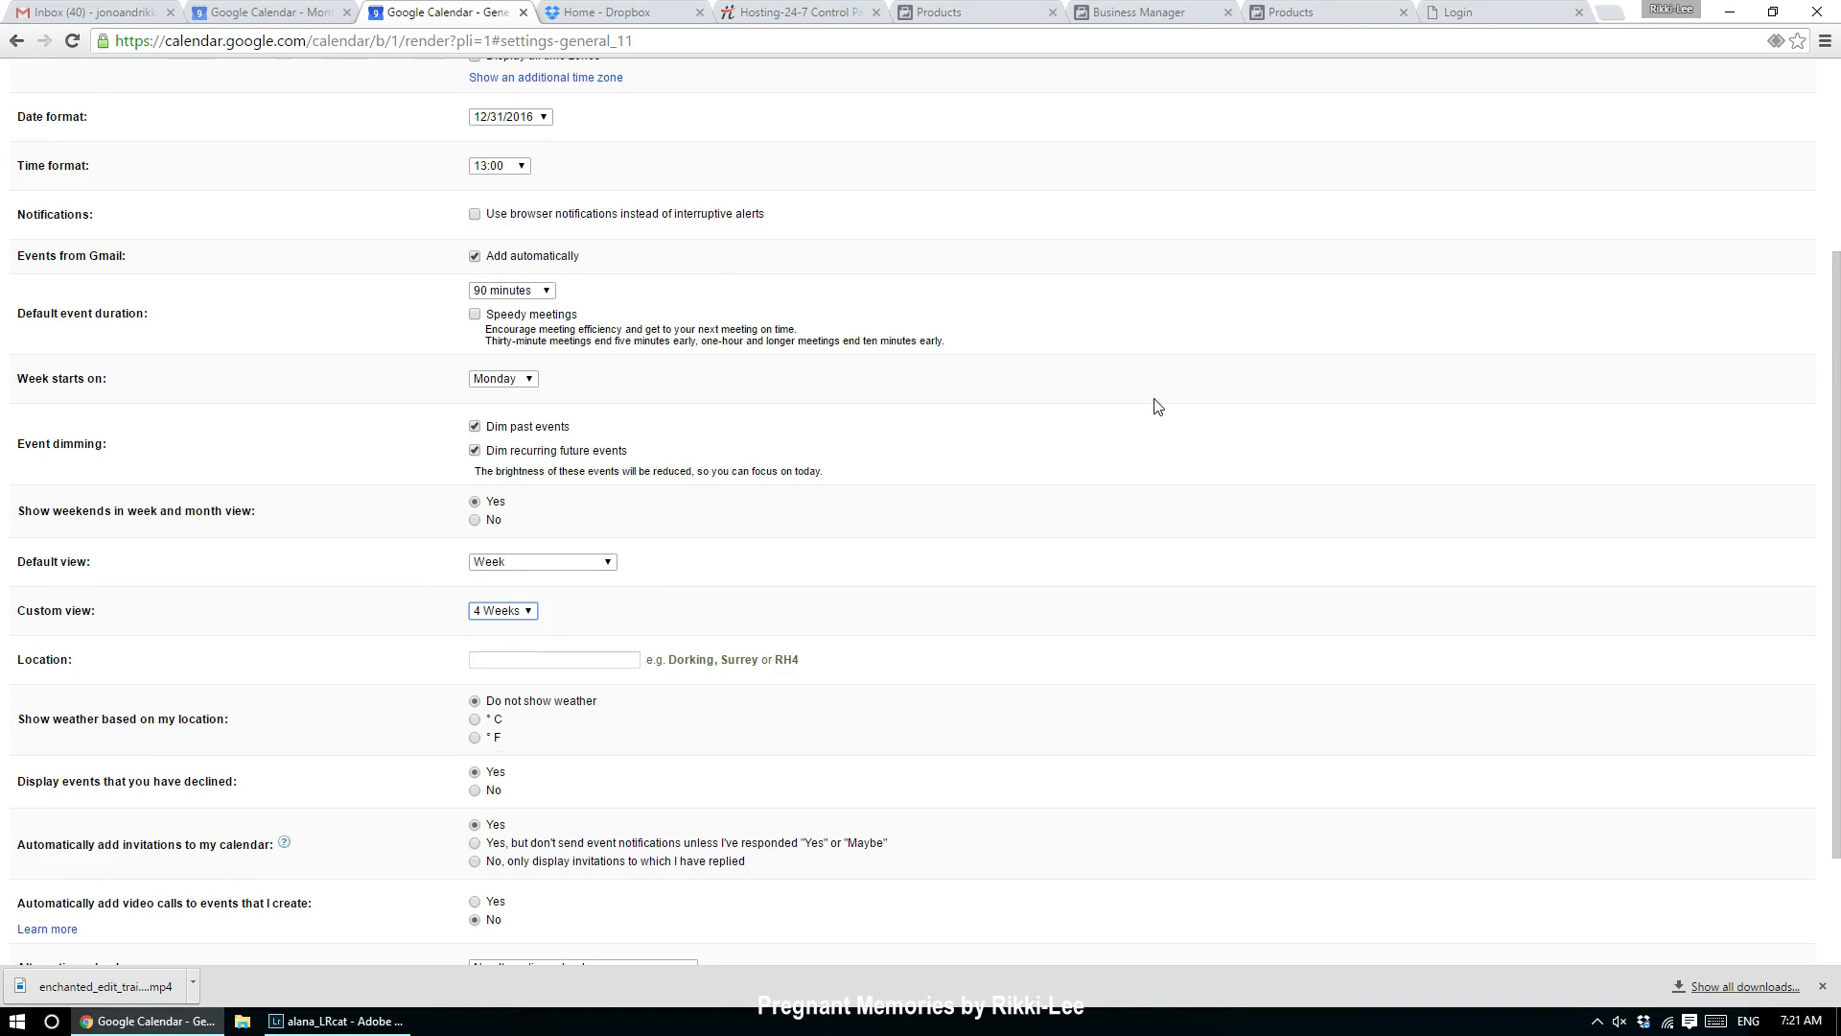
{"action": "scroll", "coordinate": [1157, 406], "scroll_direction": "down", "scroll_amount": 2}
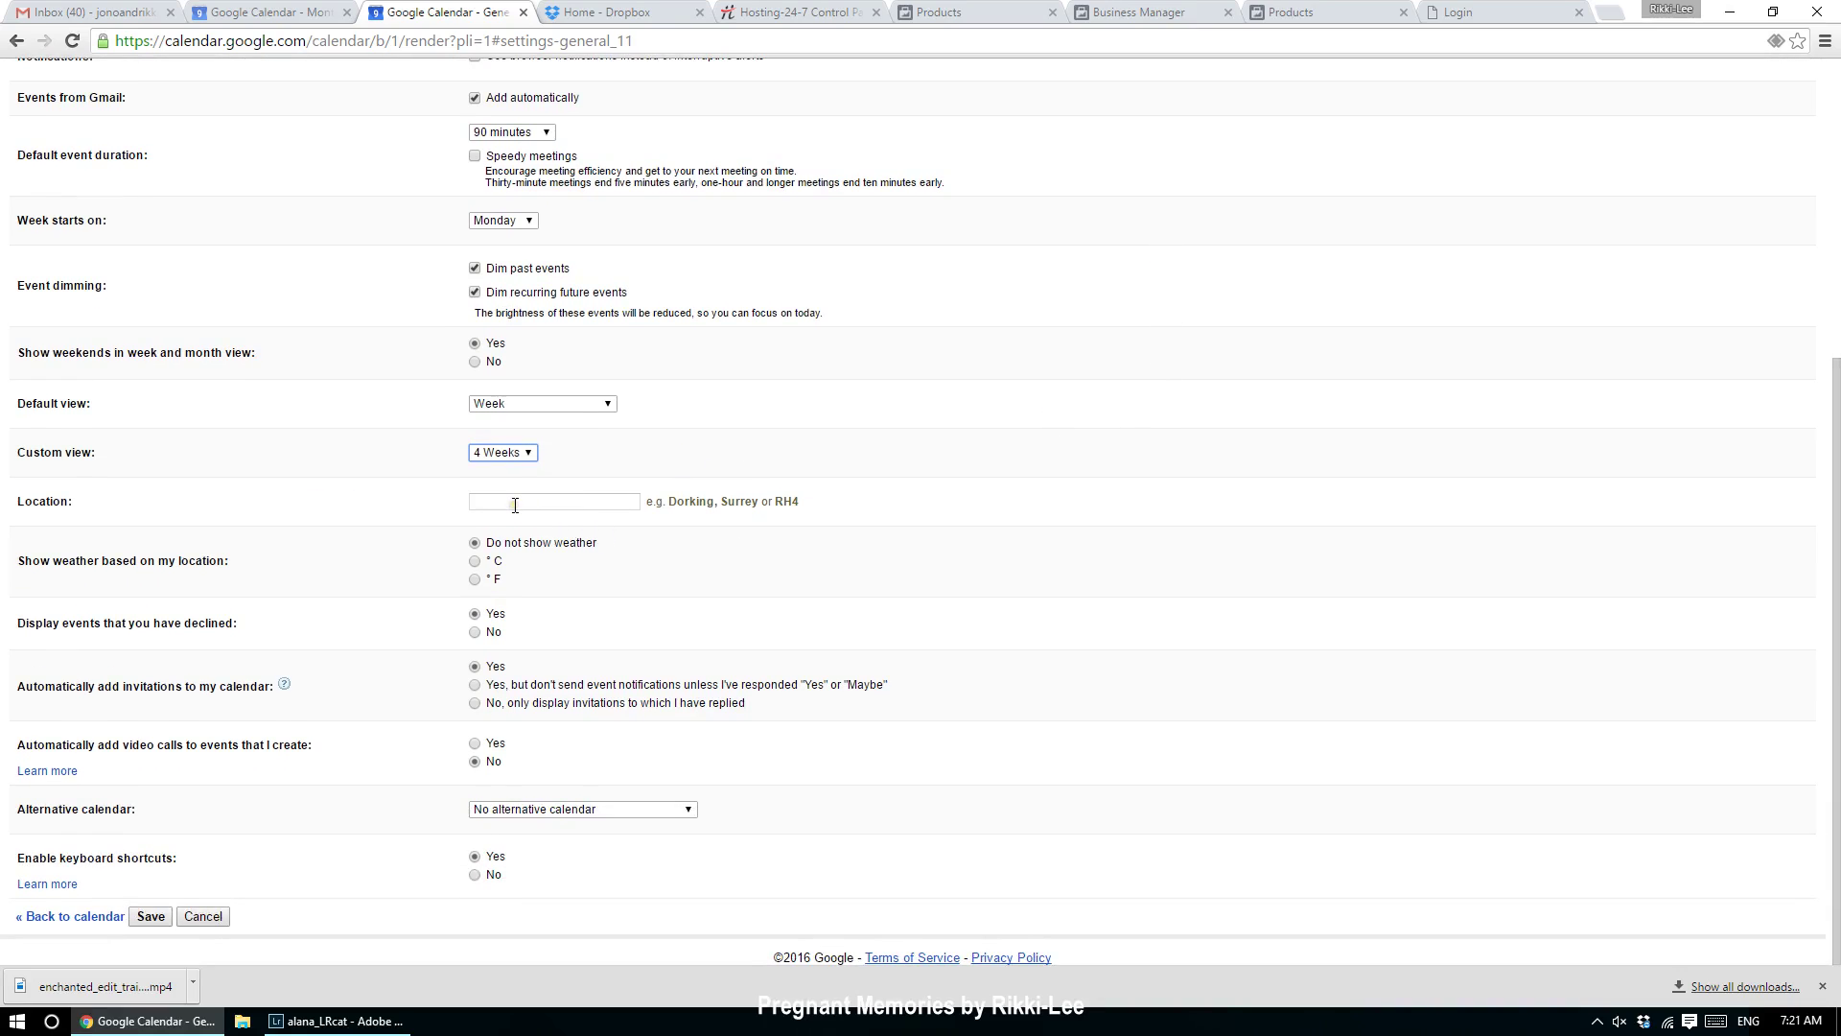
Step: Set the weather location to Gold Coast in °C, hide declined events, keep automatic video calls off
{"action": "left_click", "coordinate": [546, 501]}
{"action": "type", "text": "Gold Coast"}
{"action": "key", "text": "Tab"}
{"action": "left_click", "coordinate": [474, 562]}
{"action": "left_click", "coordinate": [475, 632]}
{"action": "left_click", "coordinate": [507, 764]}
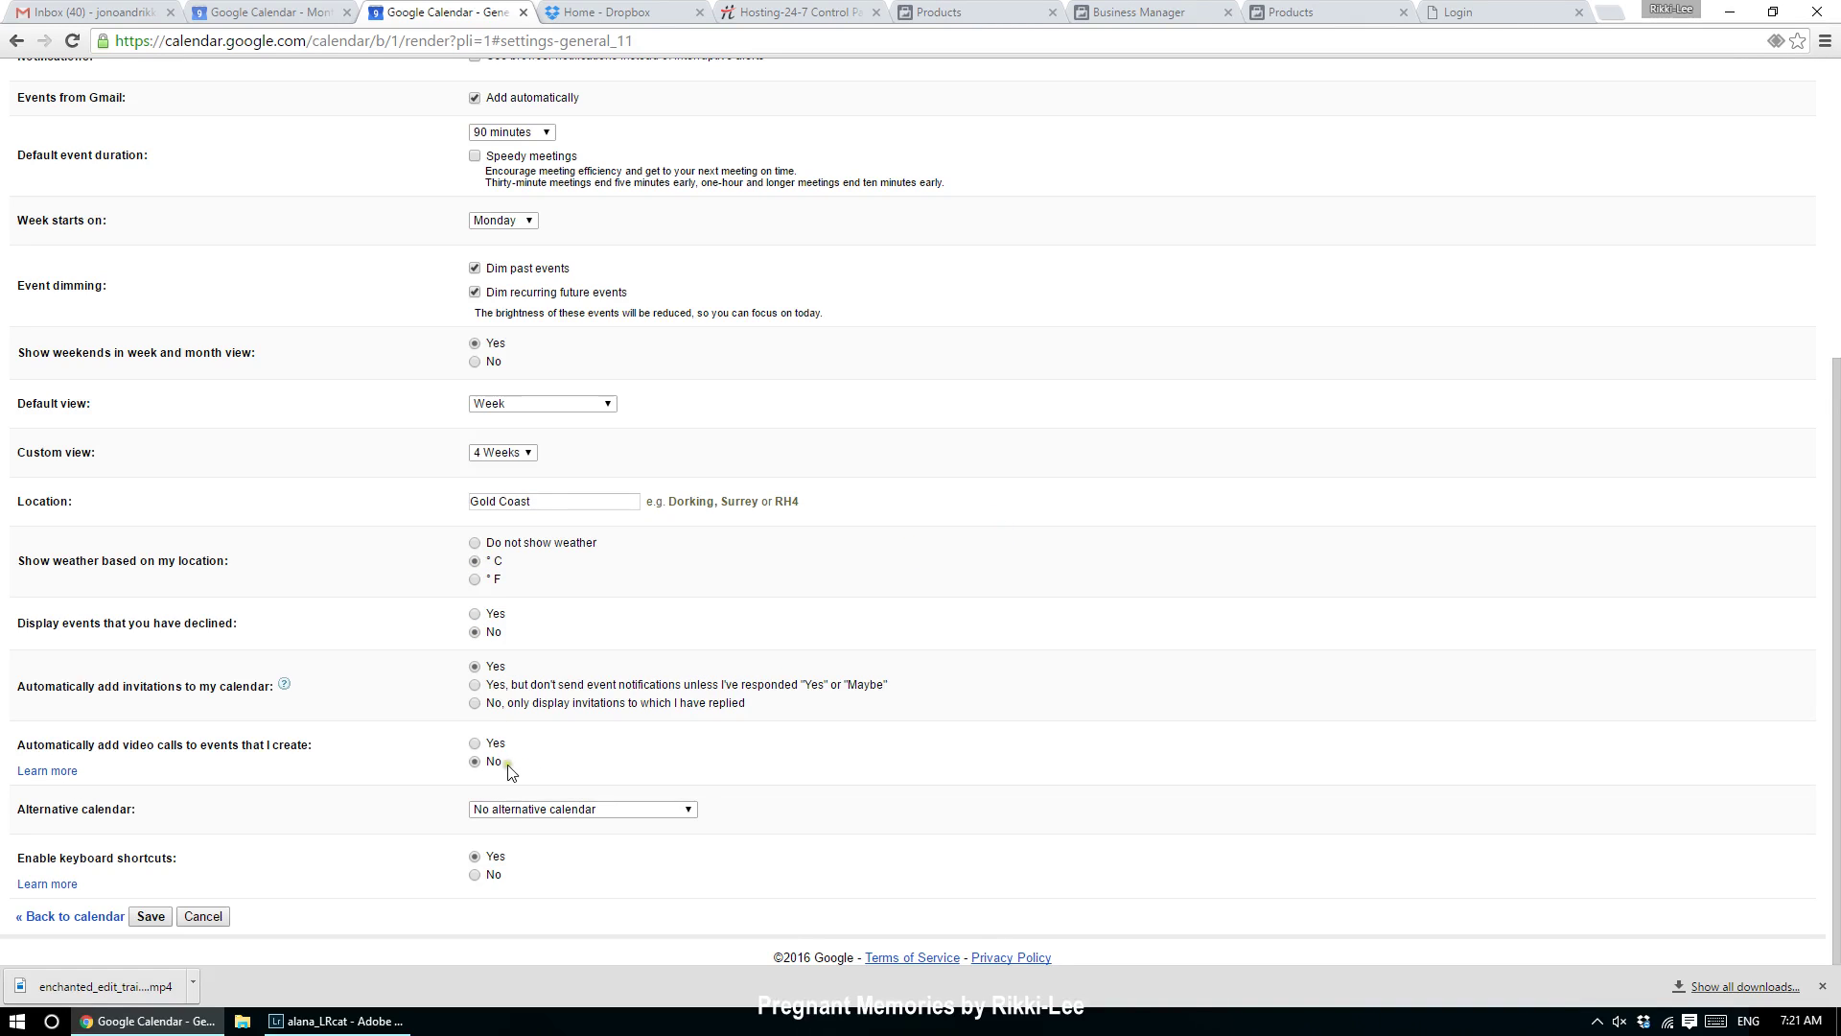
{"action": "left_click", "coordinate": [132, 924]}
Step: Save the settings, hide the Holidays in Australia calendar, then open and close the My calendars menu
{"action": "left_click", "coordinate": [146, 918]}
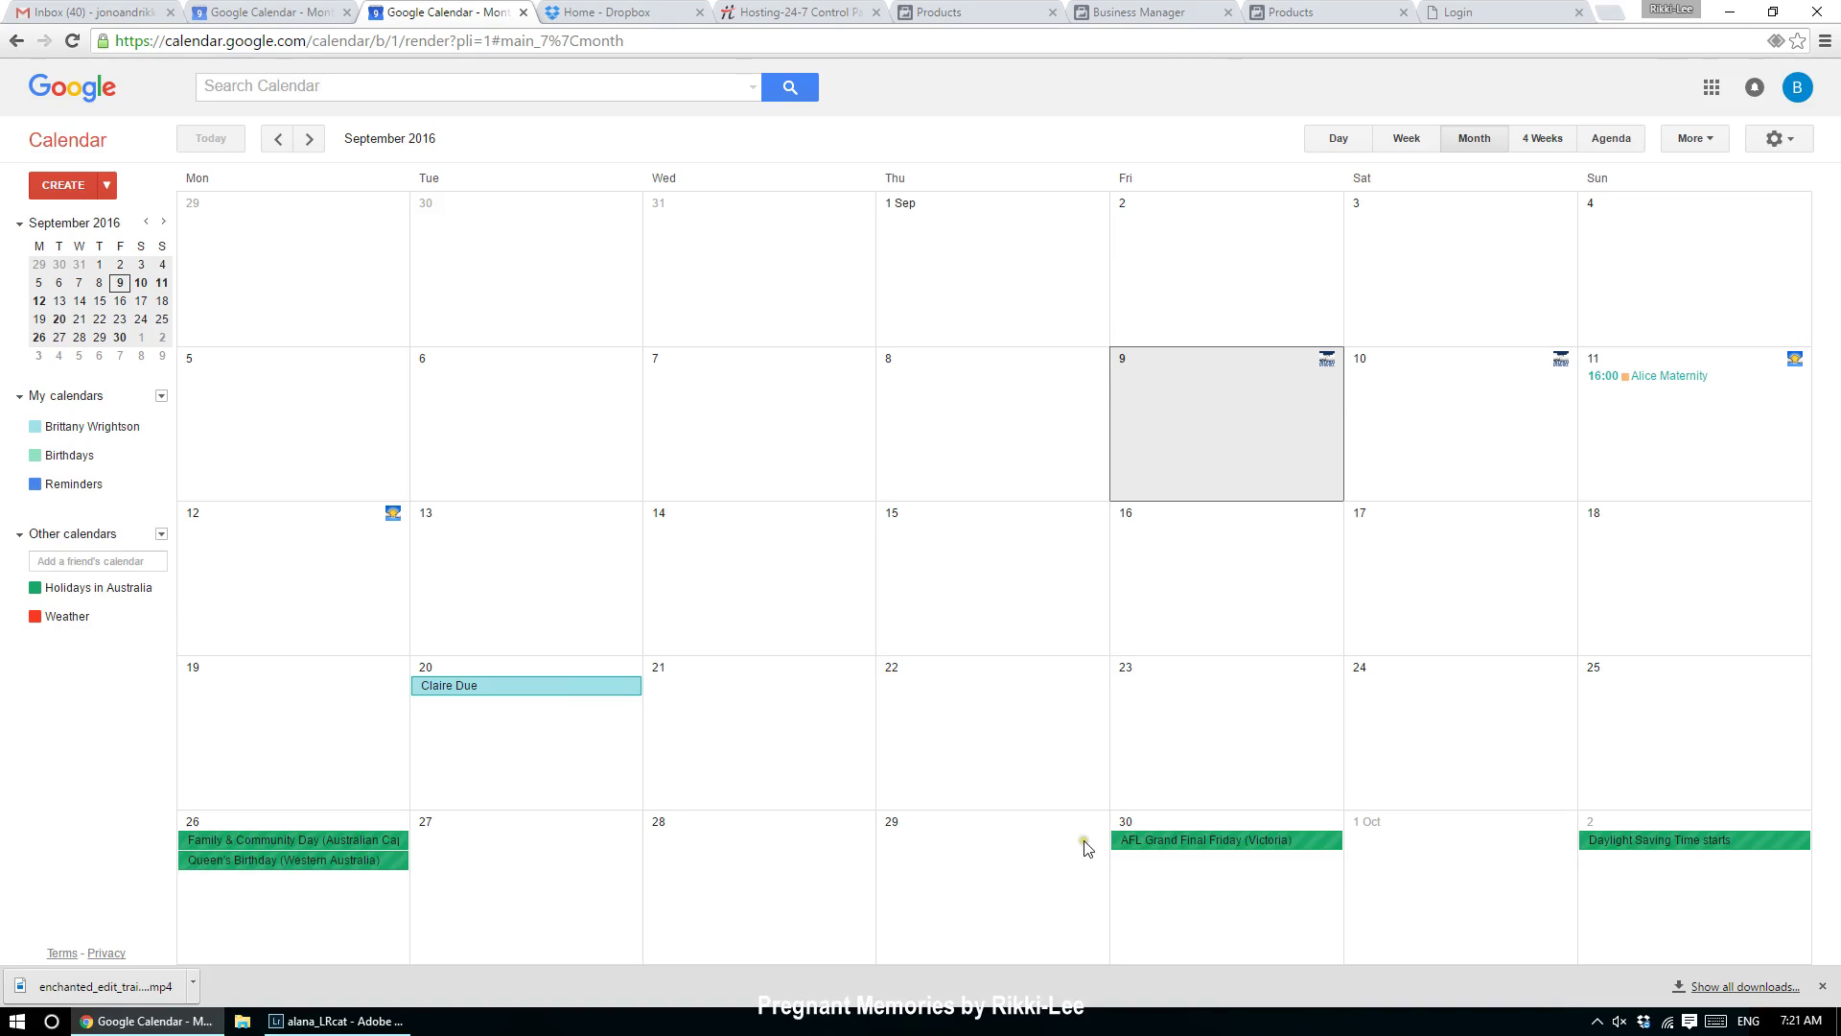
{"action": "left_click", "coordinate": [150, 595]}
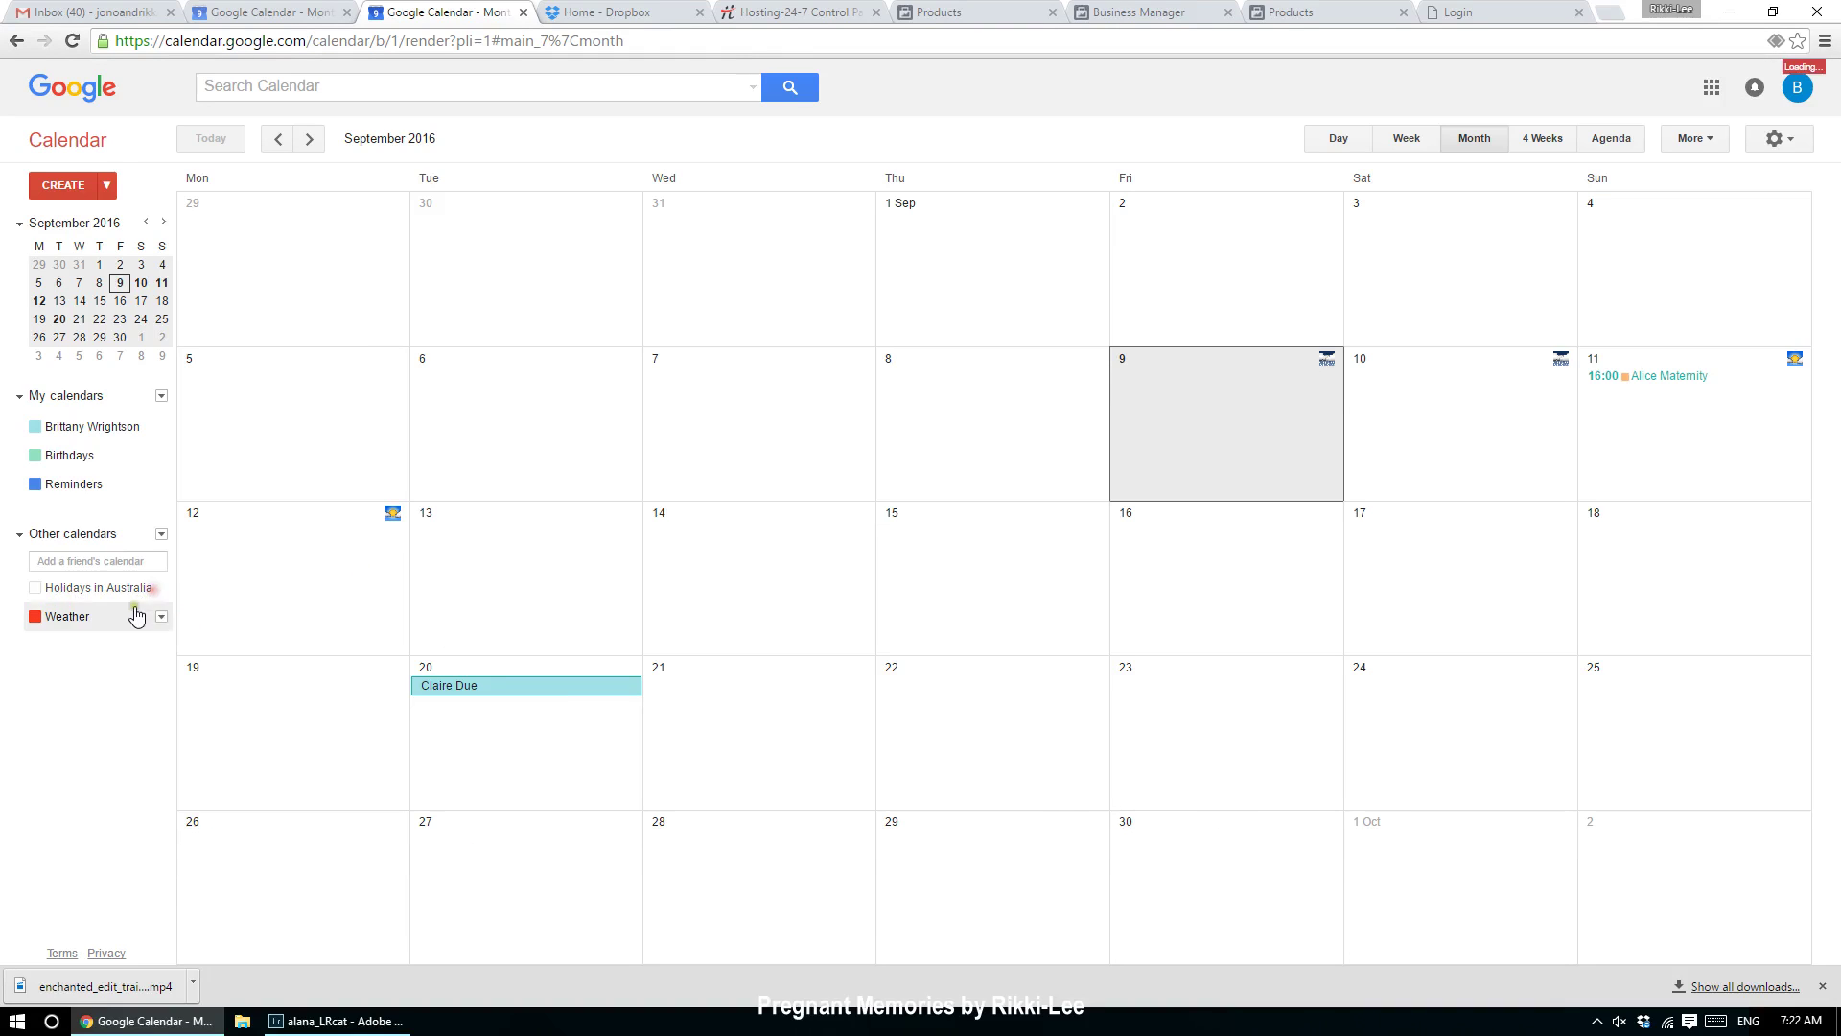
{"action": "left_click", "coordinate": [151, 592]}
{"action": "left_click", "coordinate": [162, 588]}
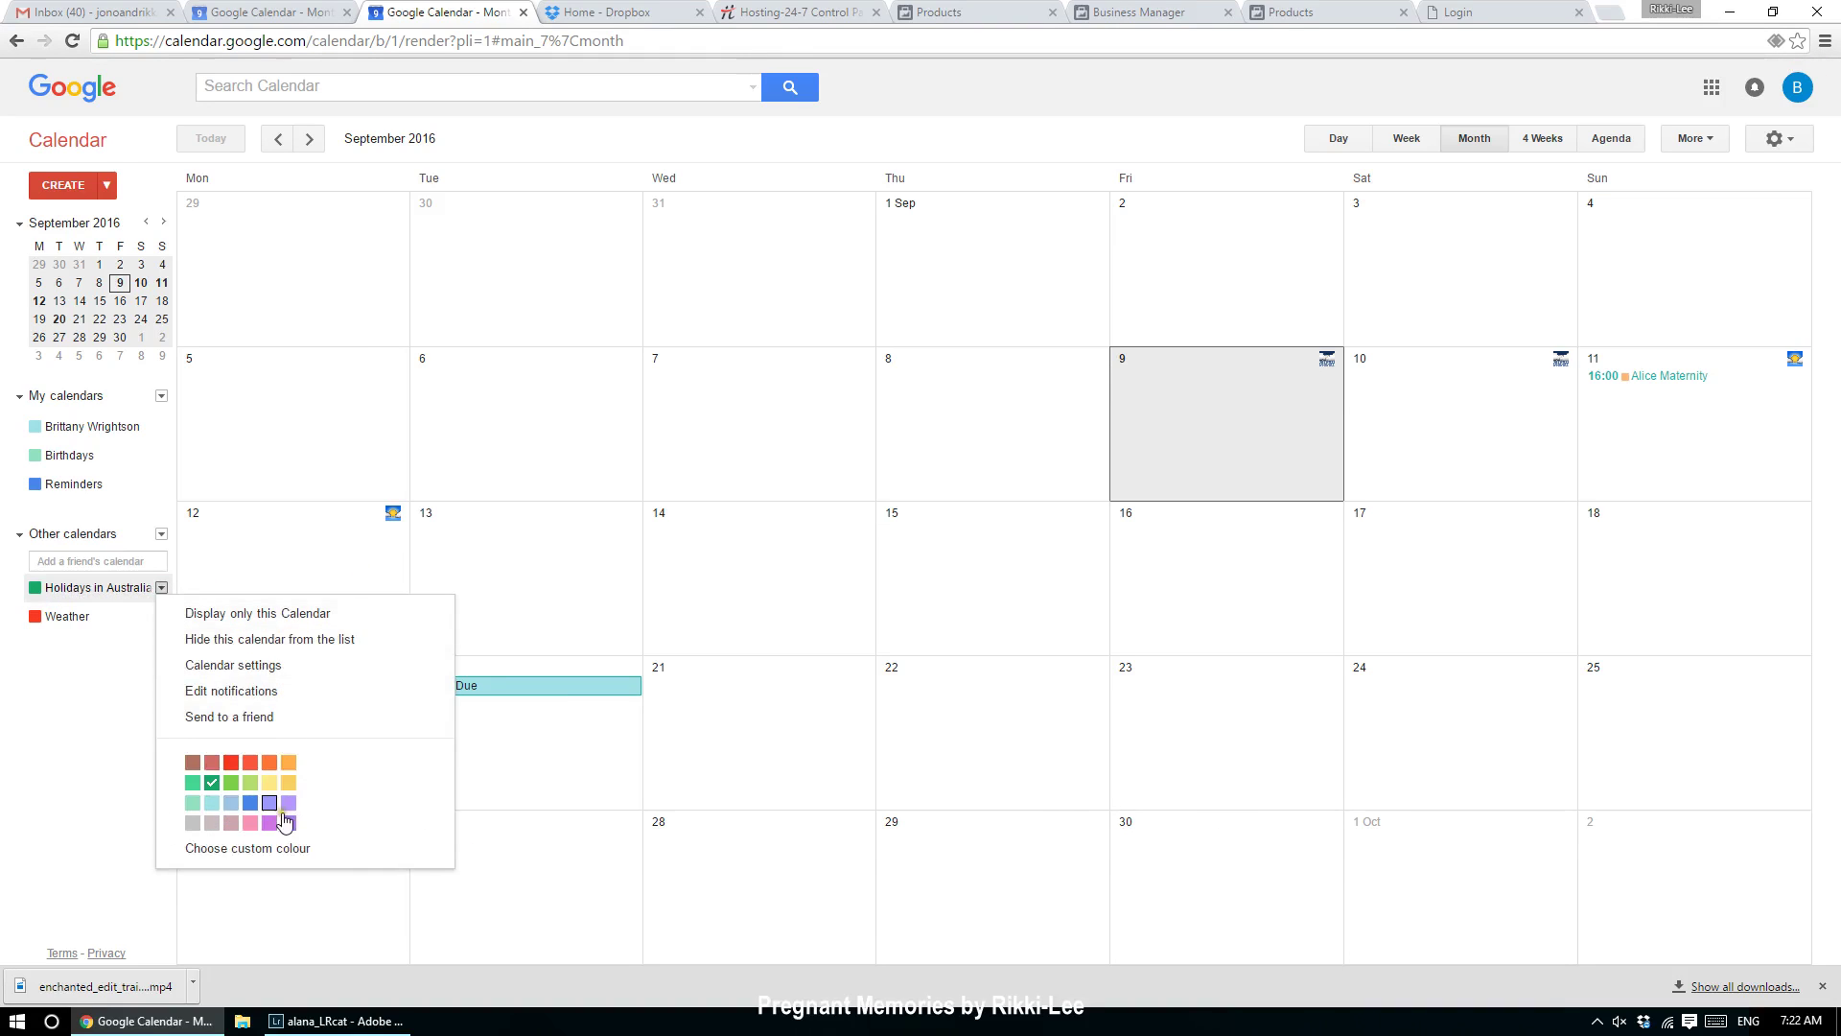
{"action": "left_click", "coordinate": [87, 805]}
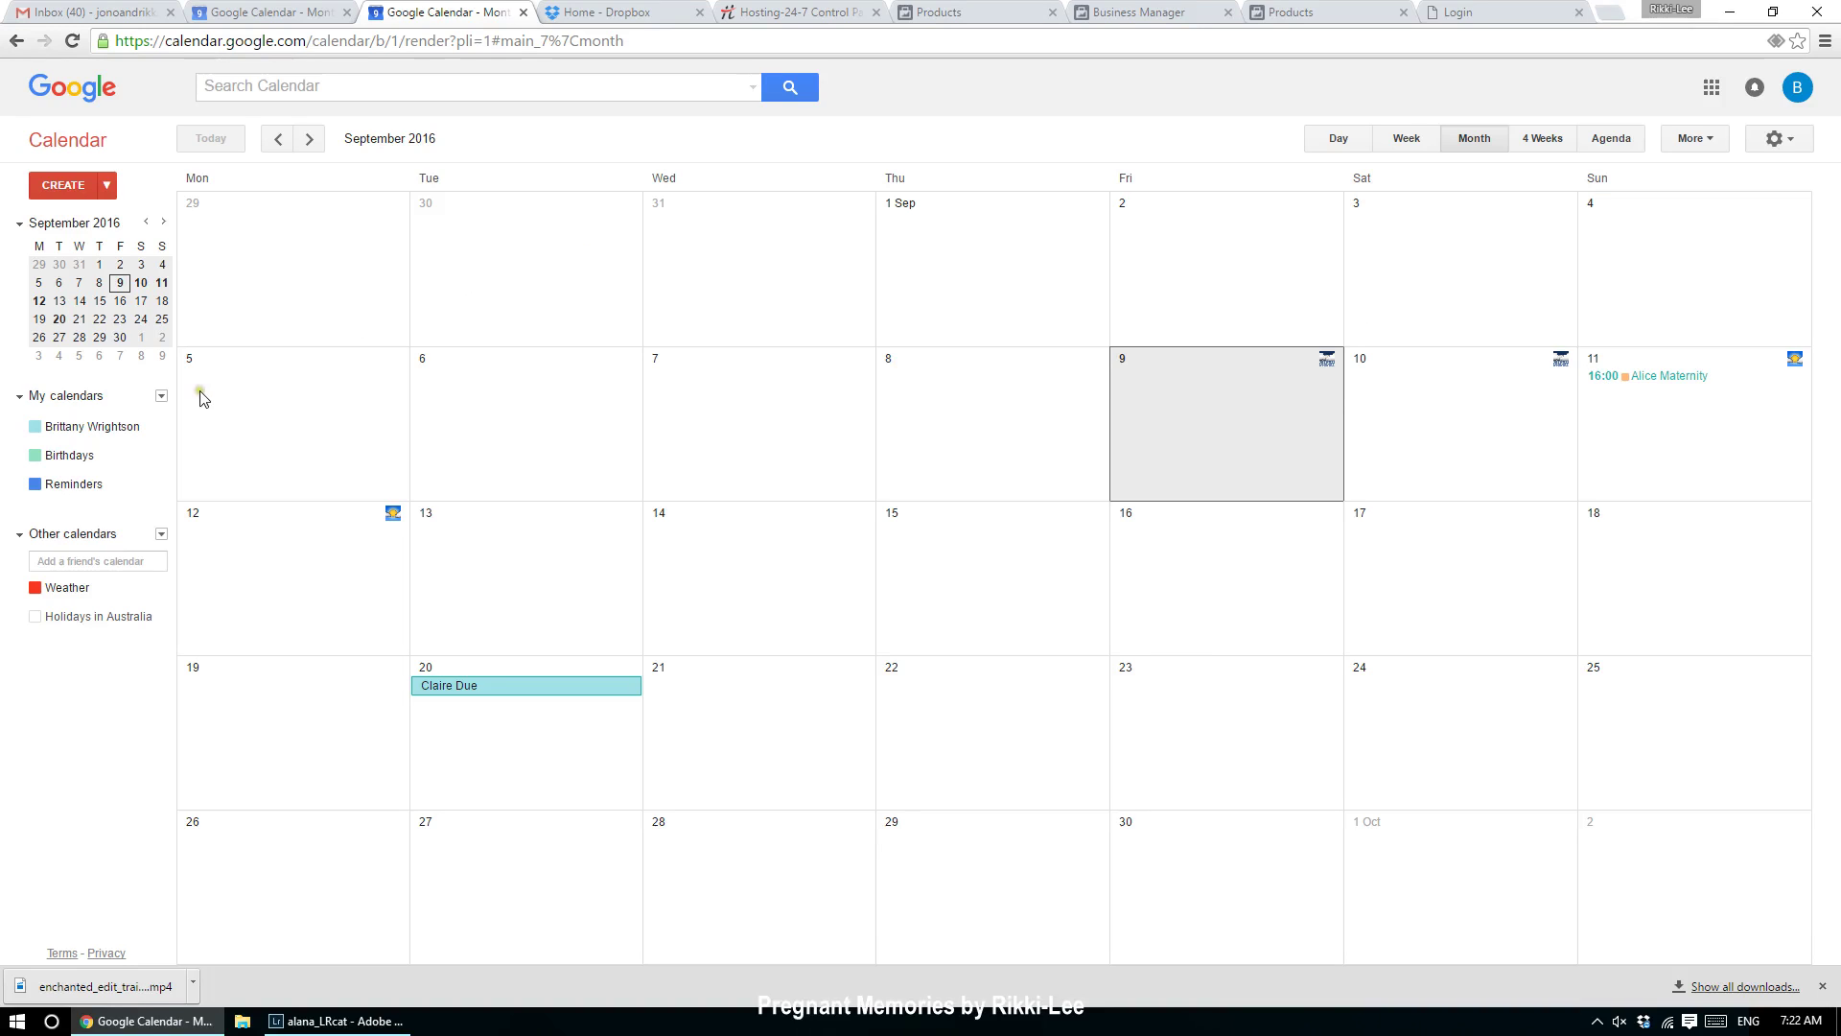
{"action": "left_click", "coordinate": [161, 396]}
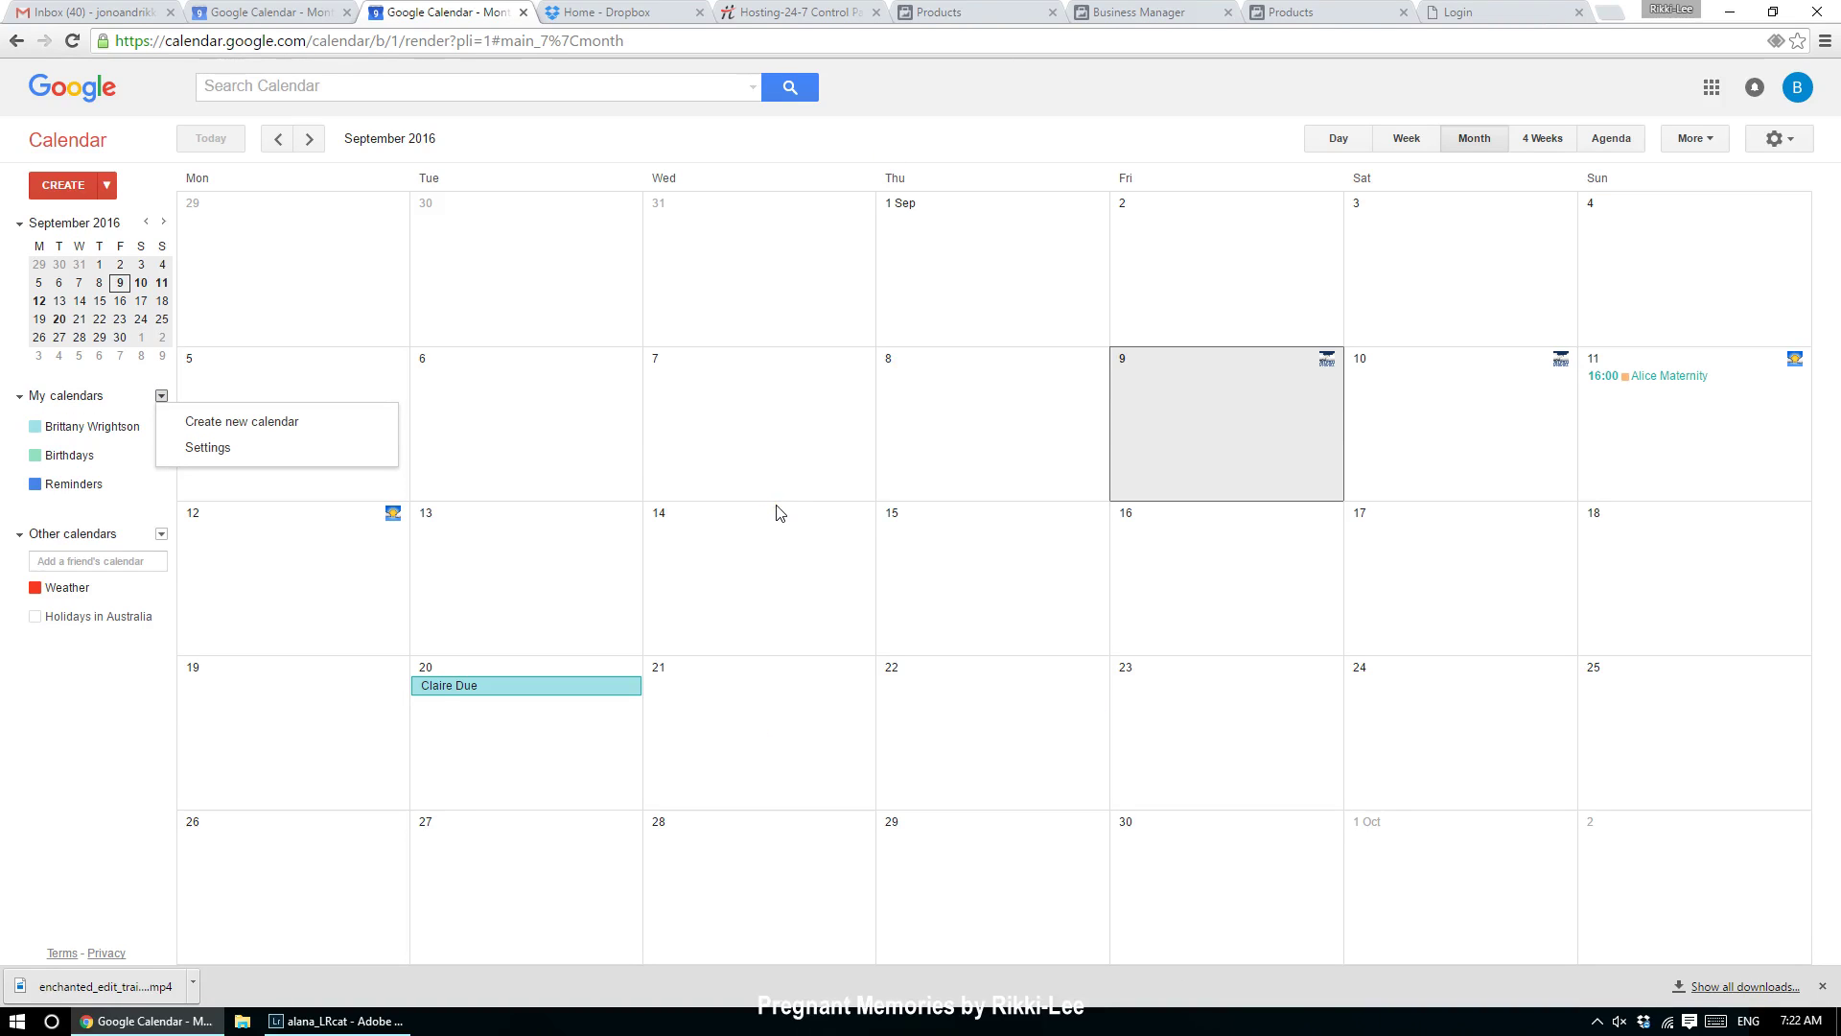
{"action": "left_click", "coordinate": [91, 752]}
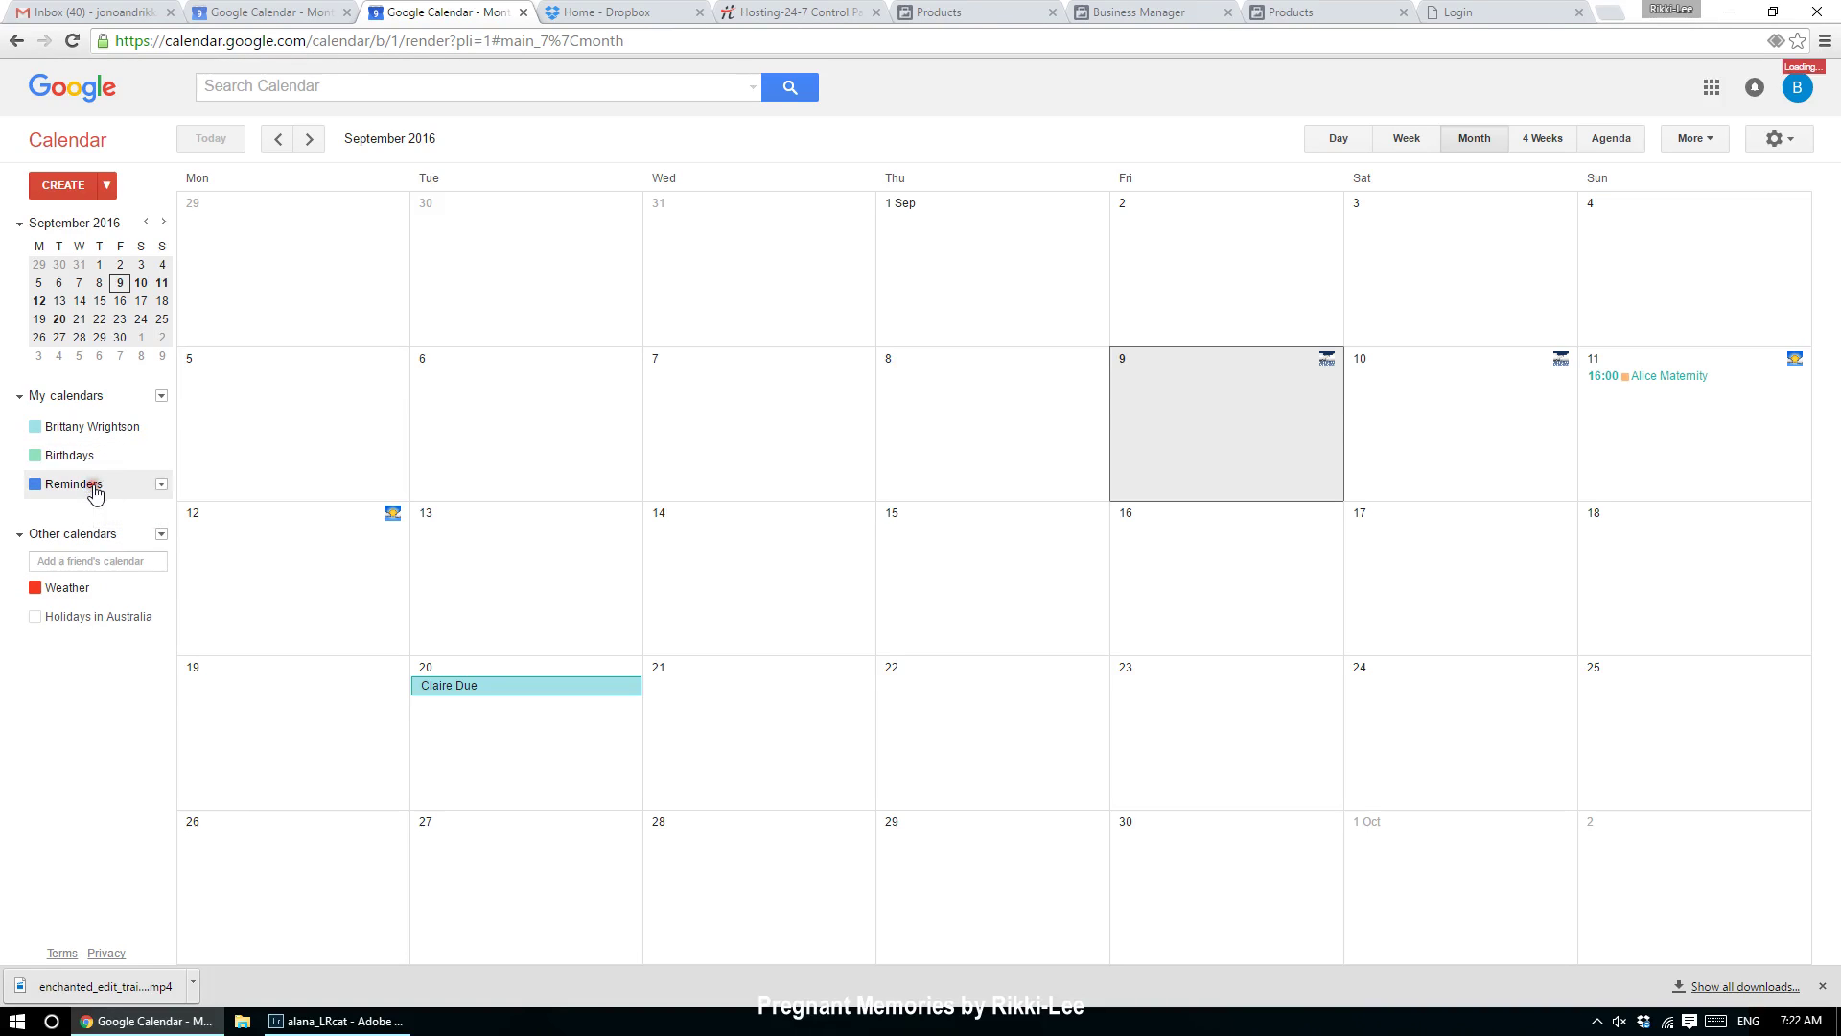
Step: Switch the Reminders calendar to Tasks and create a client's maternity event on Sunday 4 September
{"action": "left_click", "coordinate": [162, 486]}
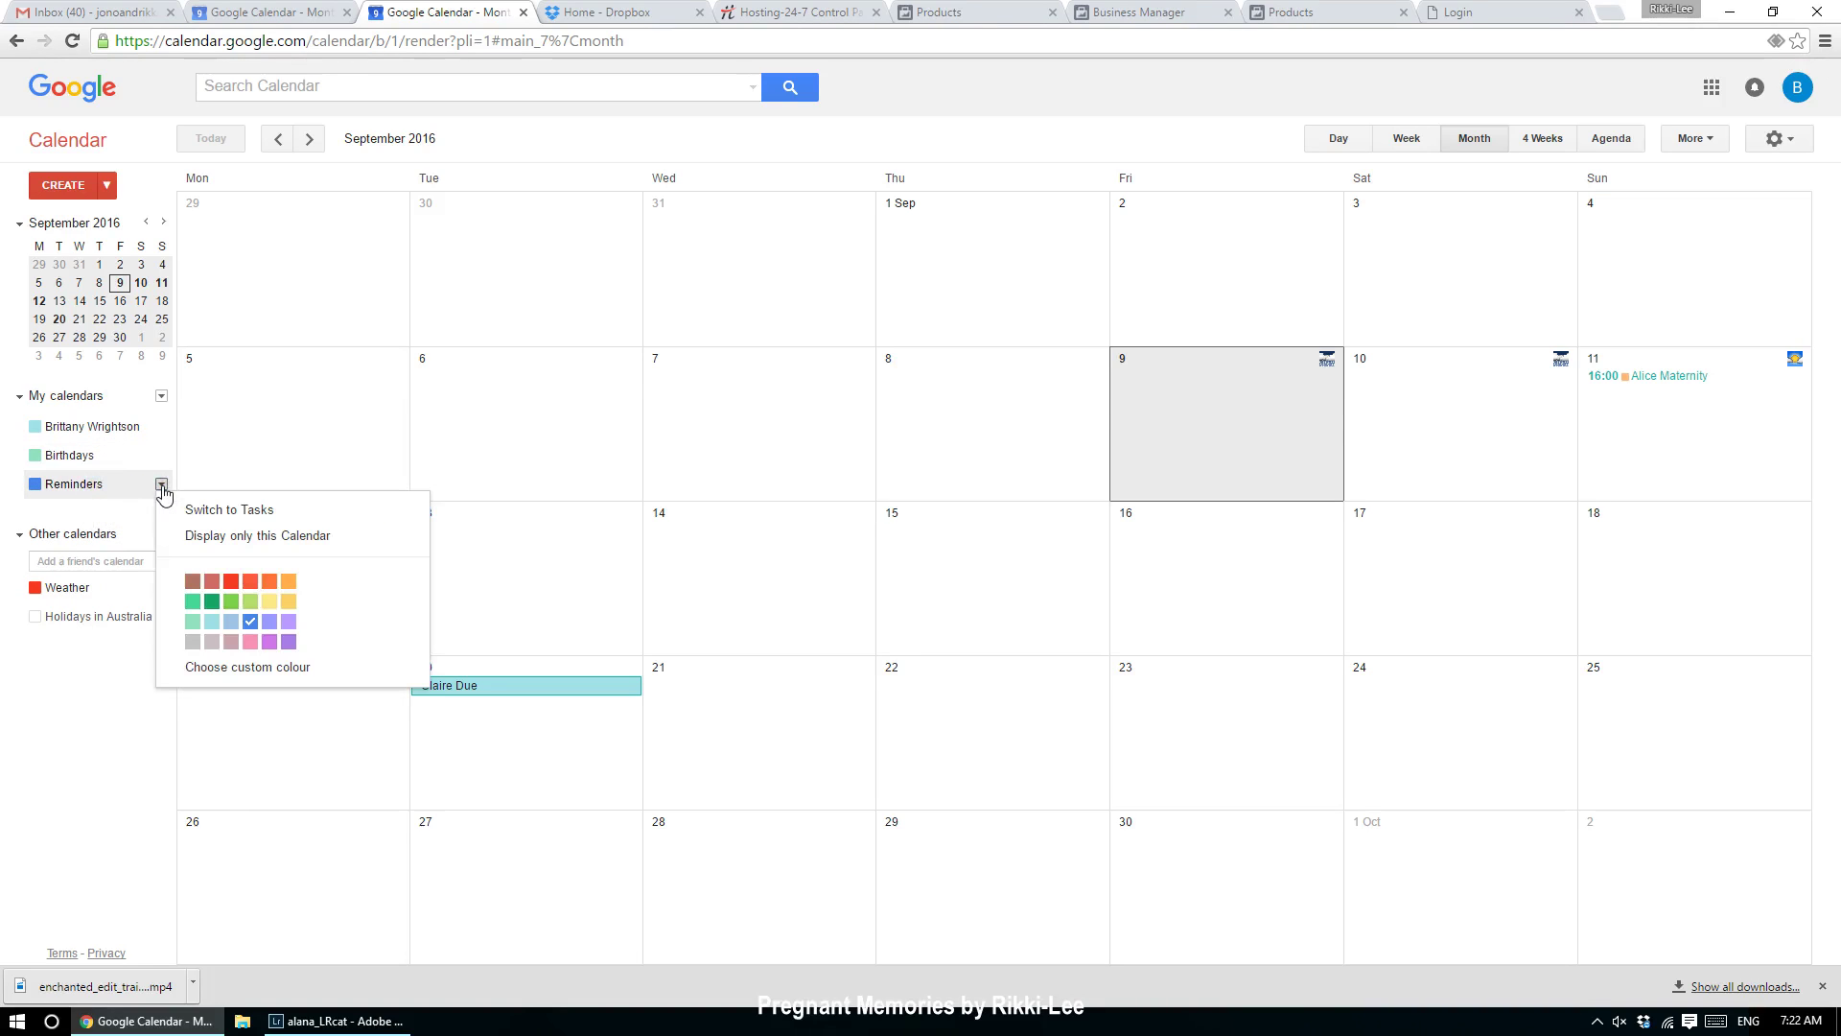
{"action": "left_click", "coordinate": [213, 510]}
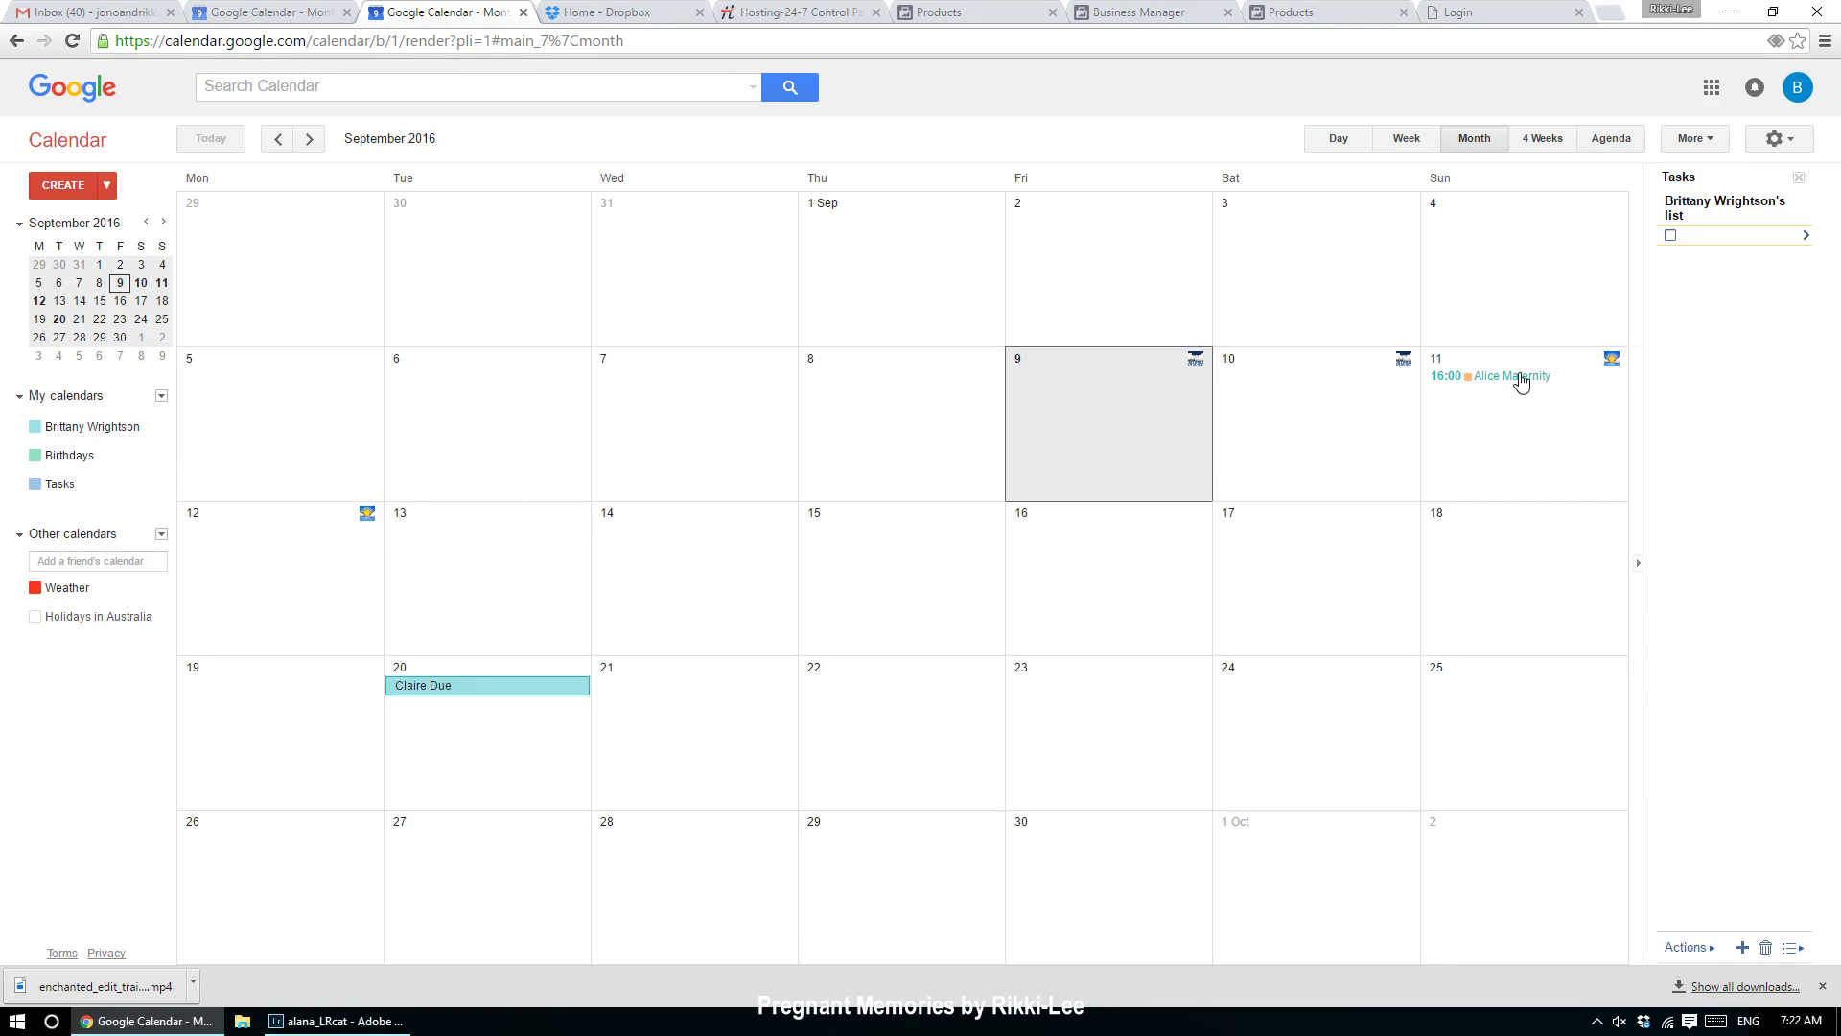
{"action": "left_click", "coordinate": [1517, 319]}
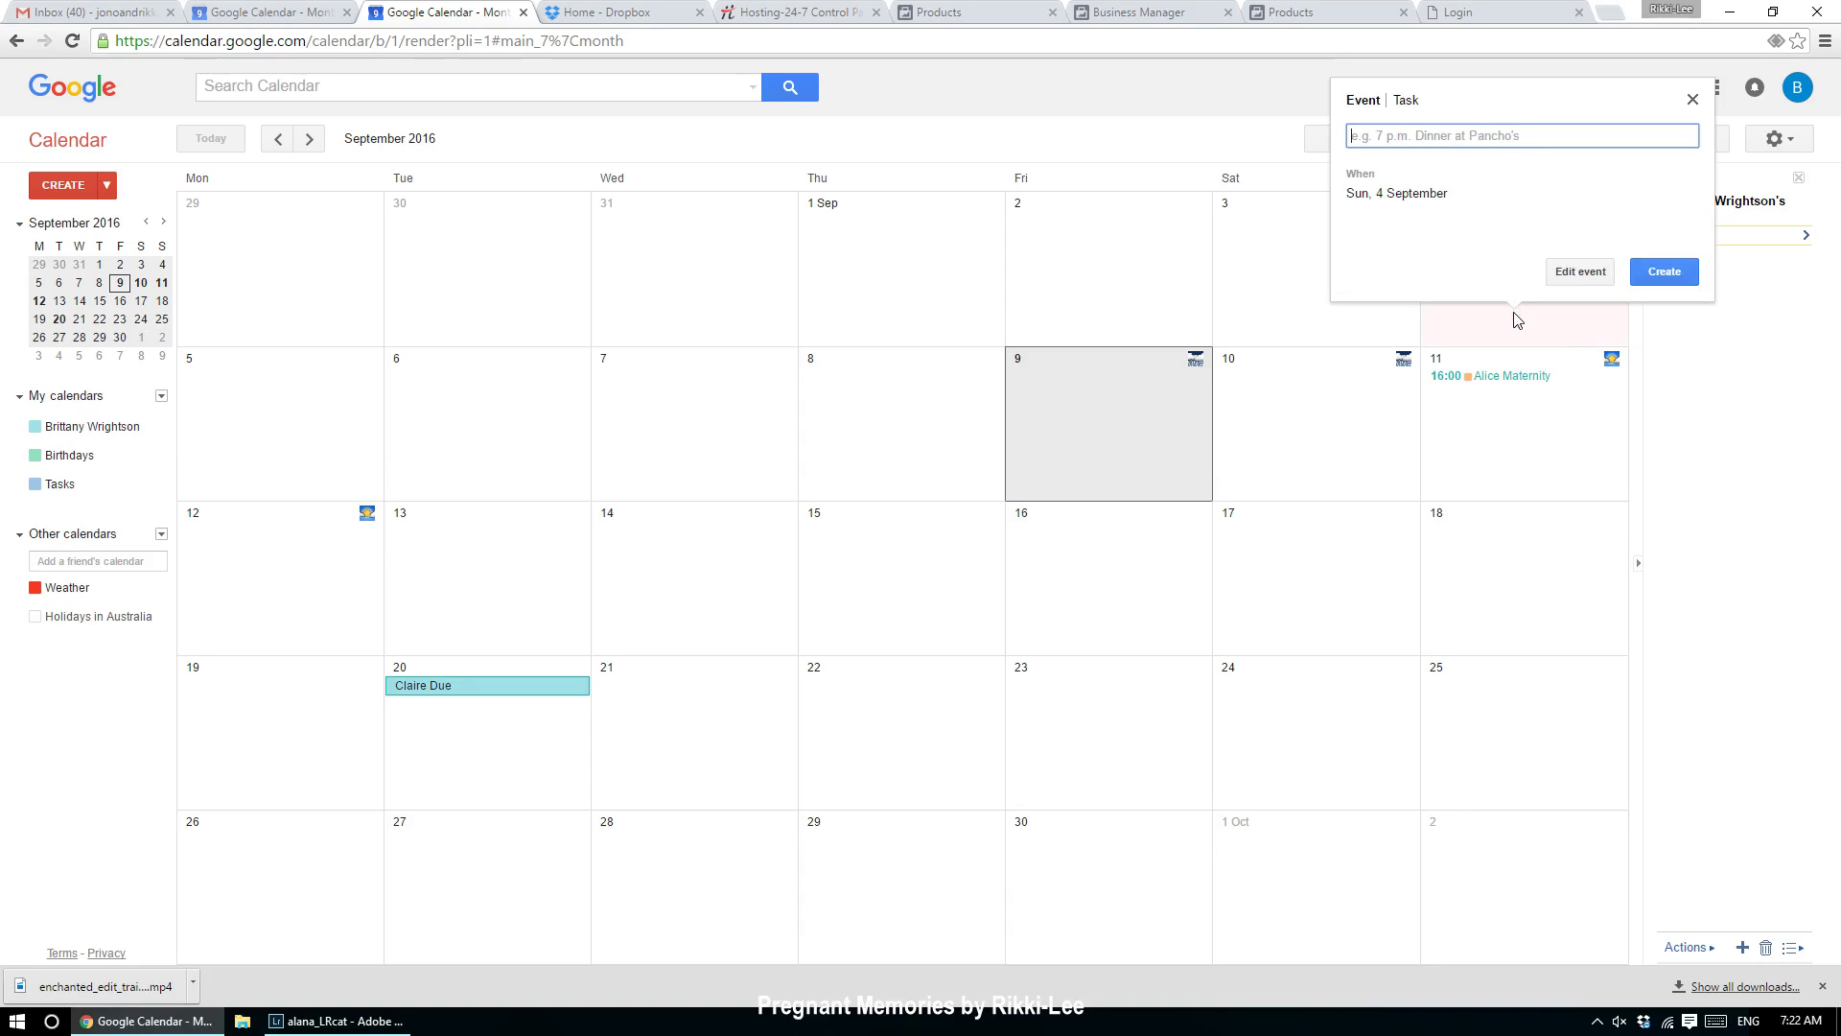
{"action": "type", "text": "Gills Maternity"}
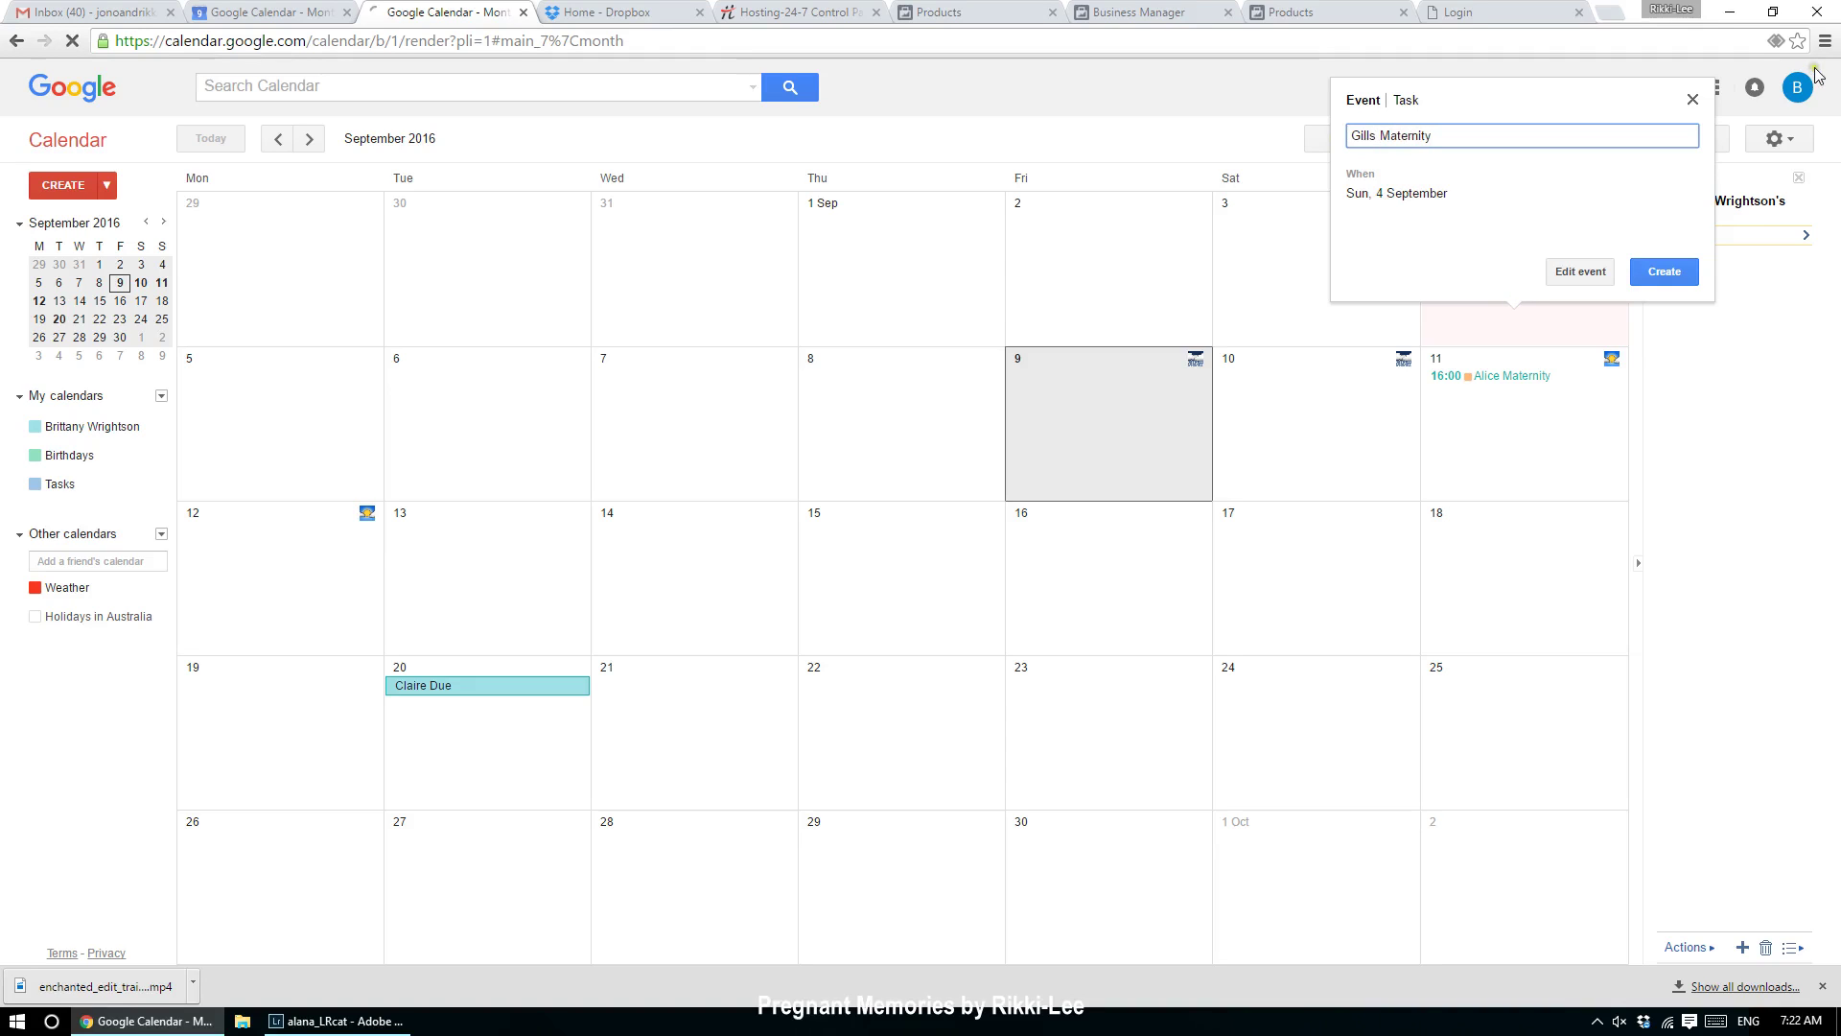
{"action": "left_click", "coordinate": [1665, 271]}
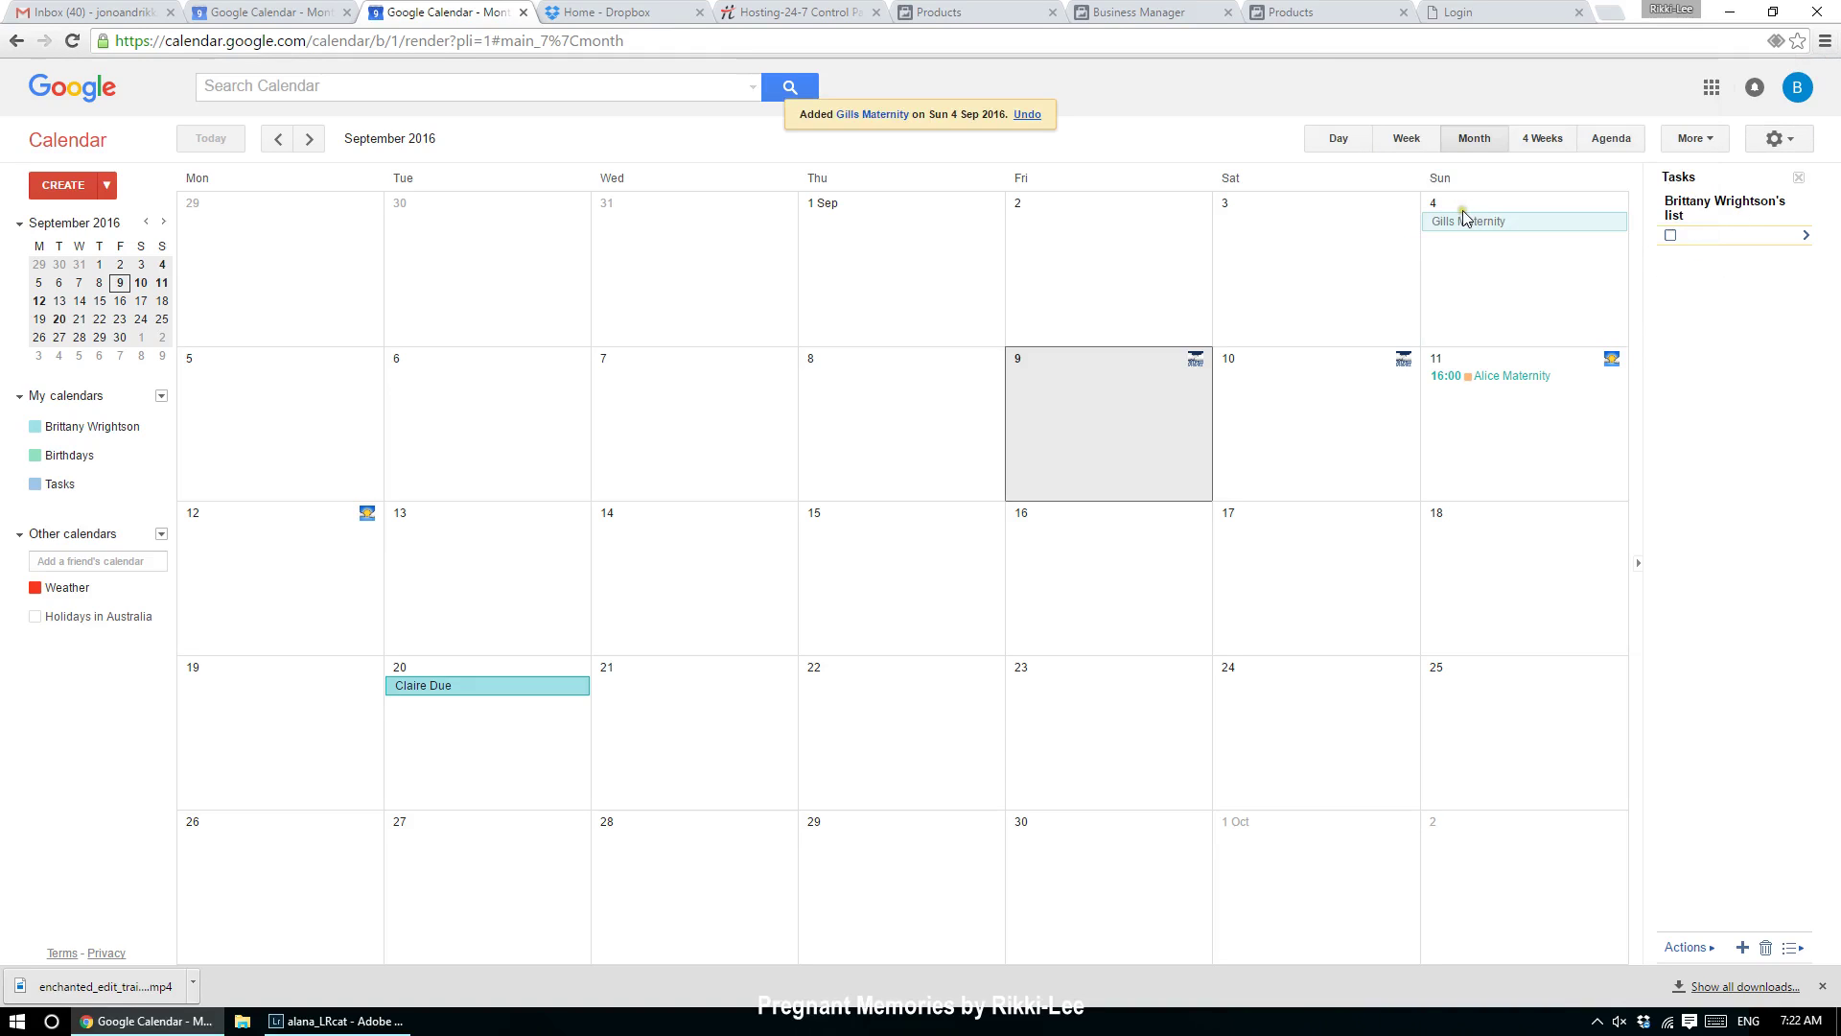